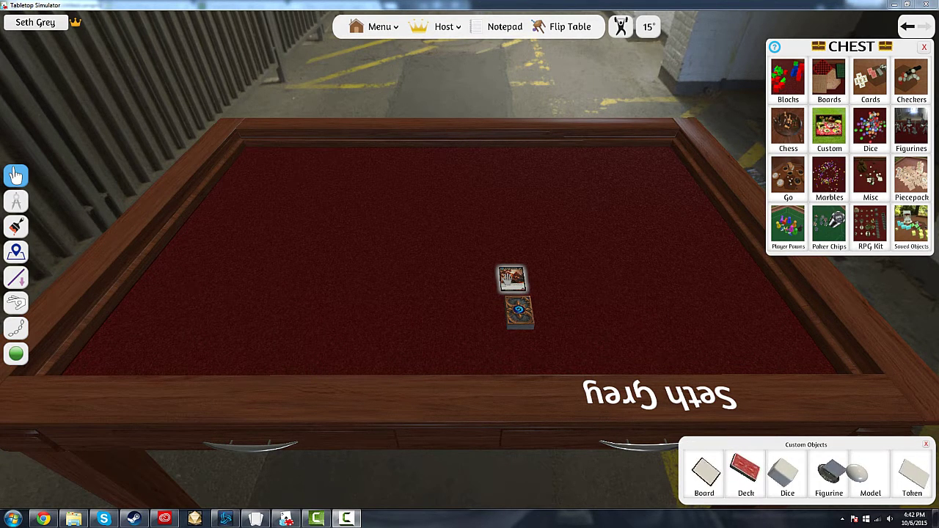
Enlarge the hero card on the table, and look over the WoW TCG Browser, Deck Building Tool and Imgur albums pages in Chrome
key(alt)
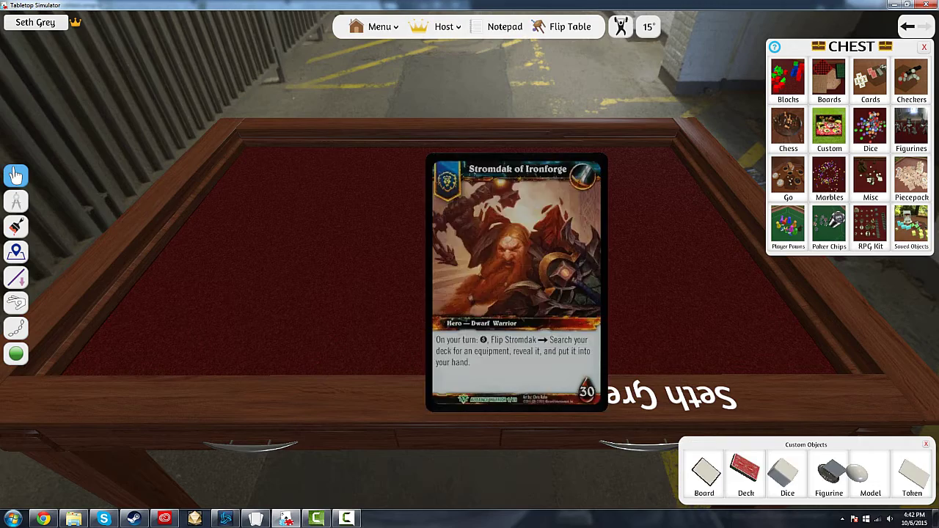
click(44, 519)
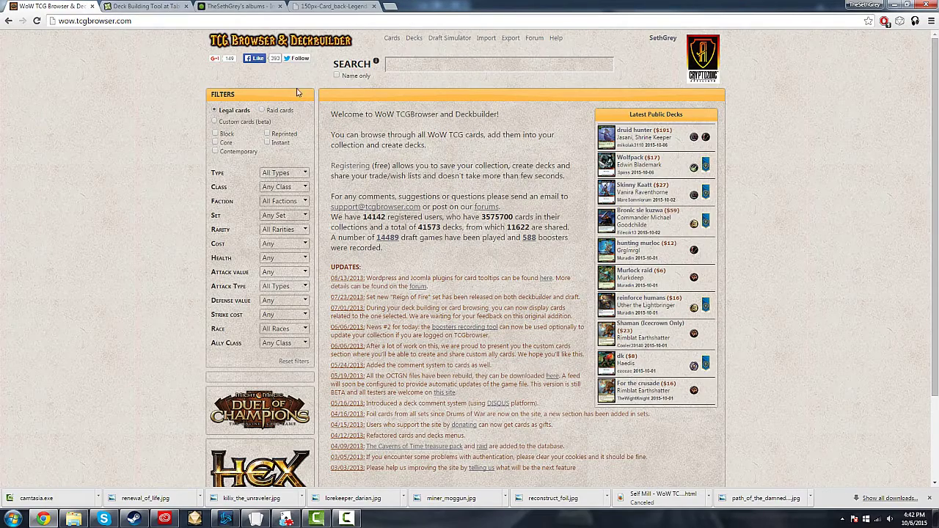
click(176, 8)
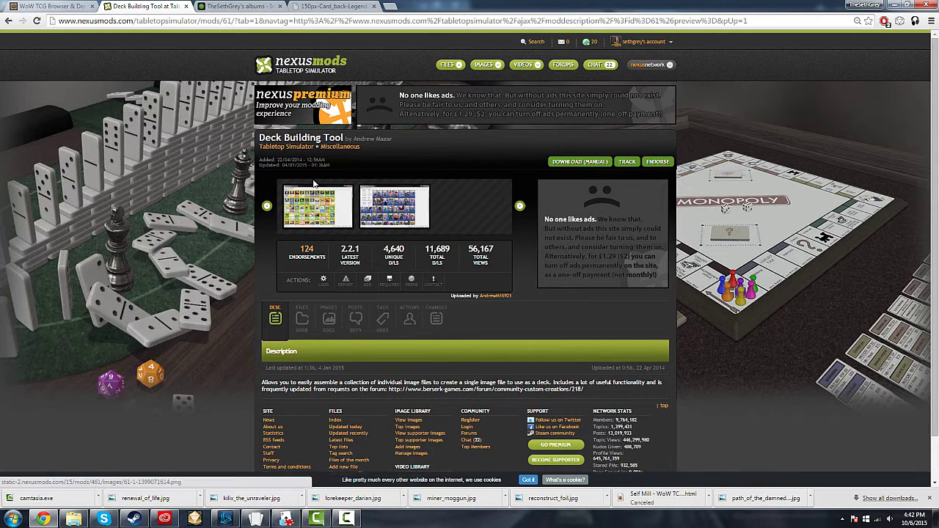
click(242, 7)
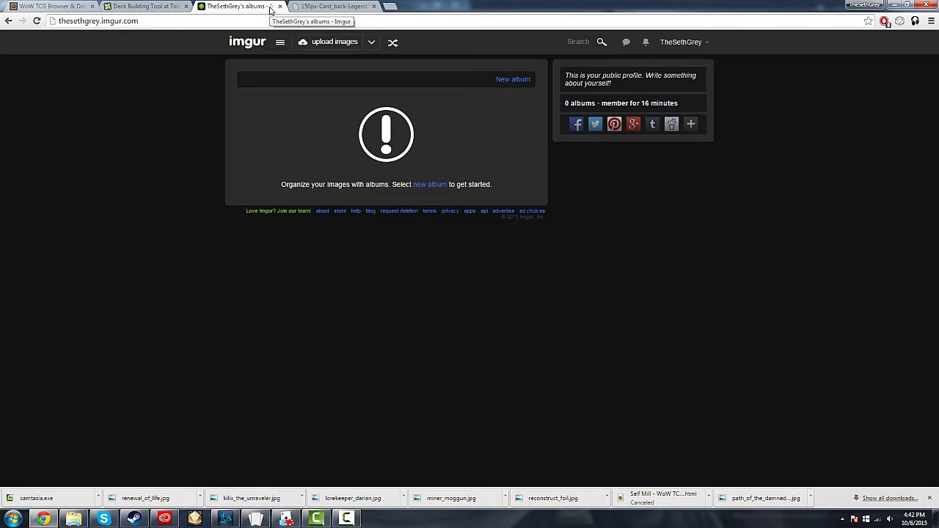
Download the main file TSDB_v2.2.1 from the Deck Building Tool's files on Nexus Mods and dismiss the download notice
click(147, 6)
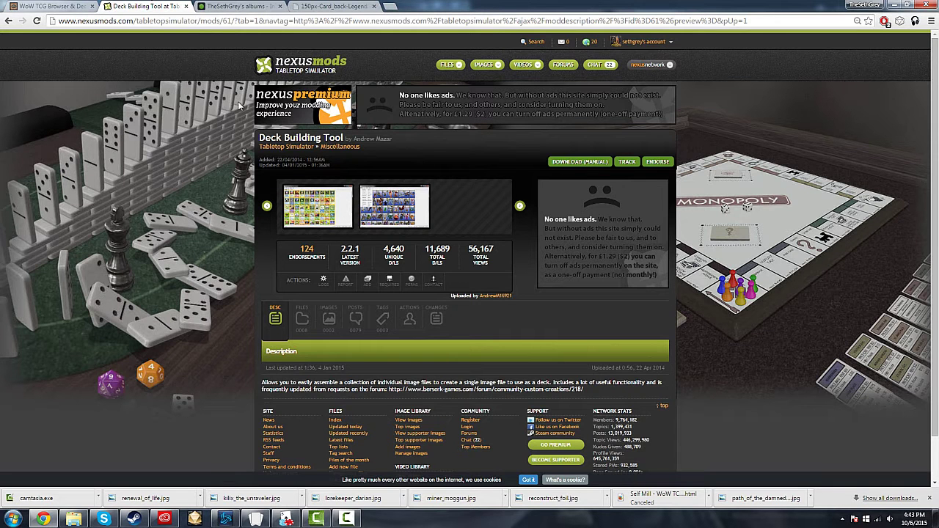
scroll(267, 110, down, 1)
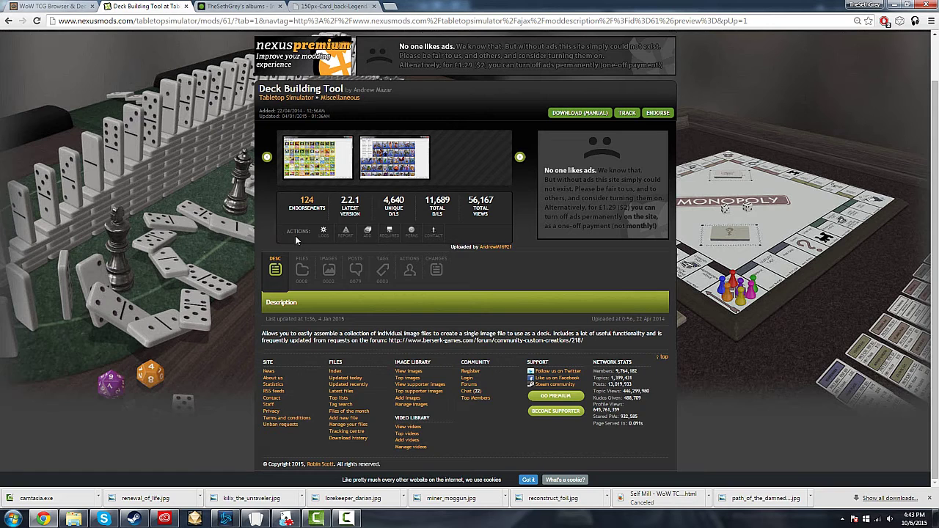
scroll(314, 195, up, 1)
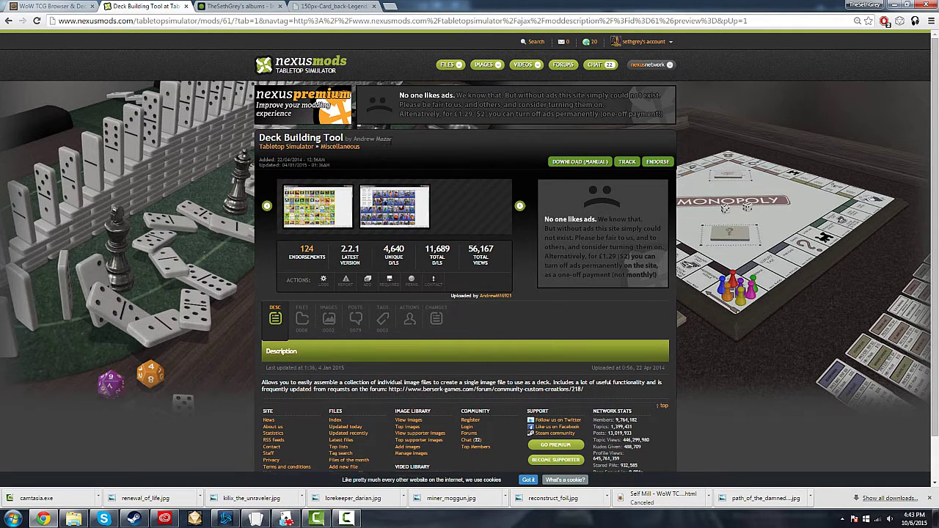
click(301, 317)
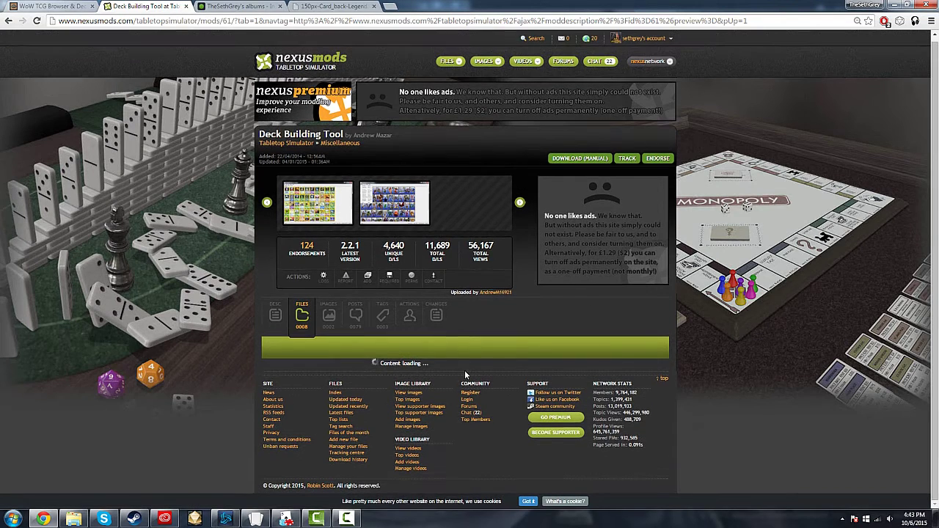
click(929, 499)
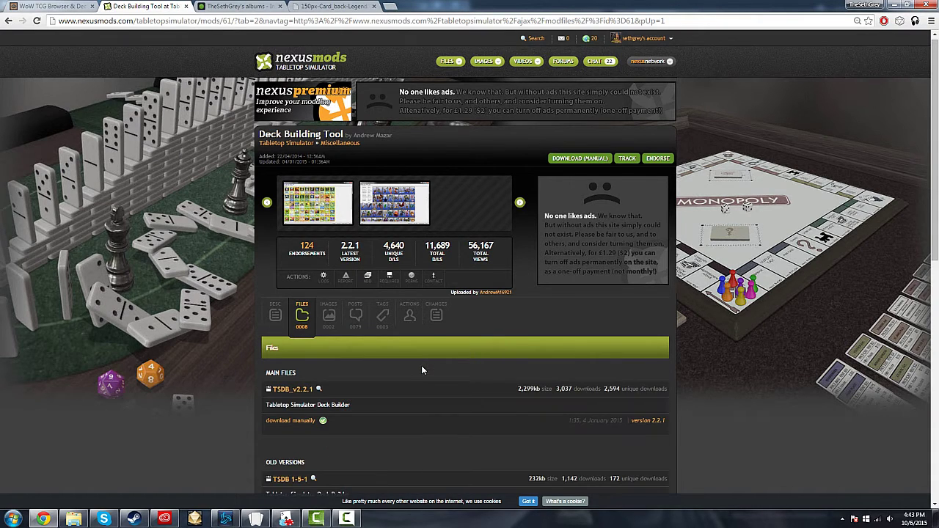
scroll(323, 367, down, 2)
click(299, 325)
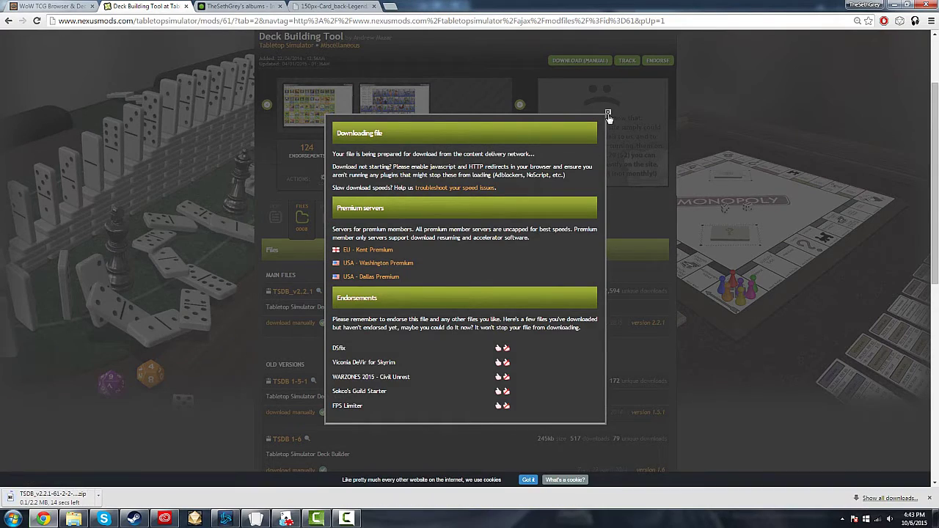
click(607, 111)
scroll(569, 247, up, 2)
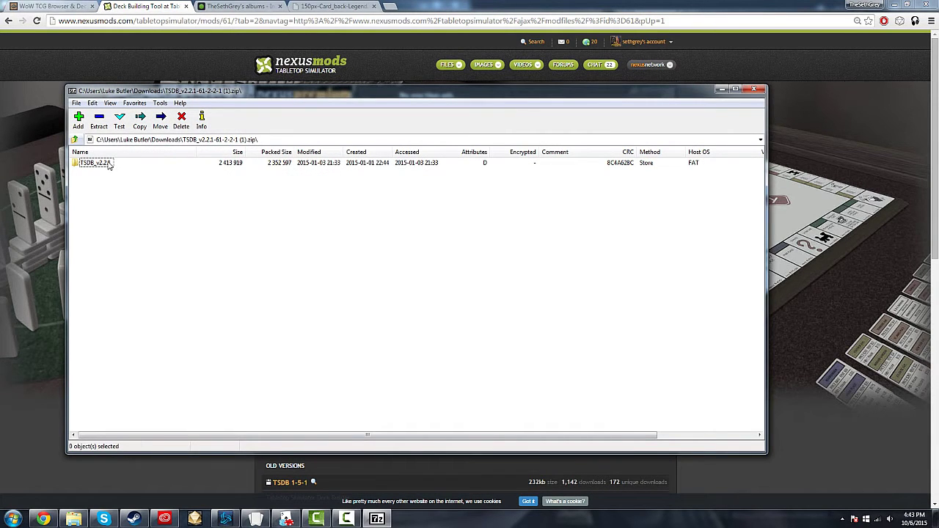
Look inside the TSDB_v2.2.1 folder of the downloaded archive for TSDB.jar, and close the archive
double_click(96, 163)
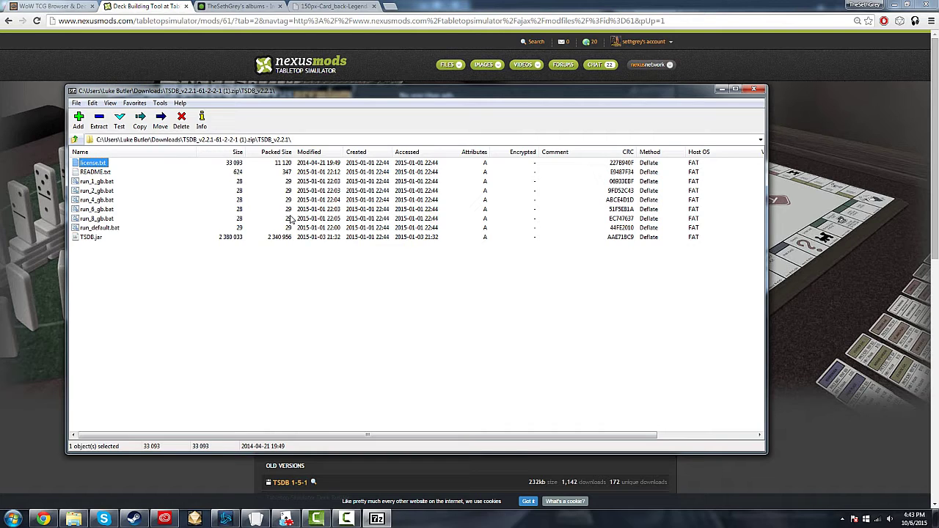
click(91, 237)
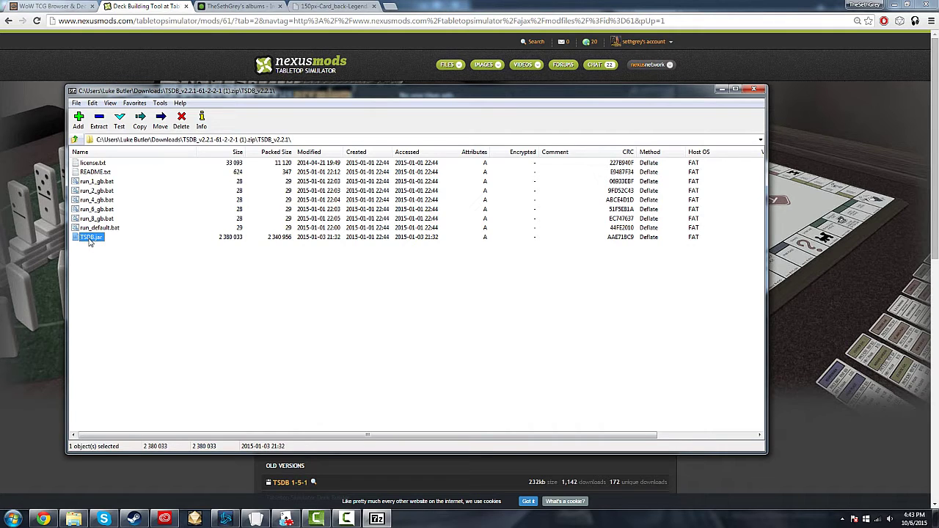
click(753, 89)
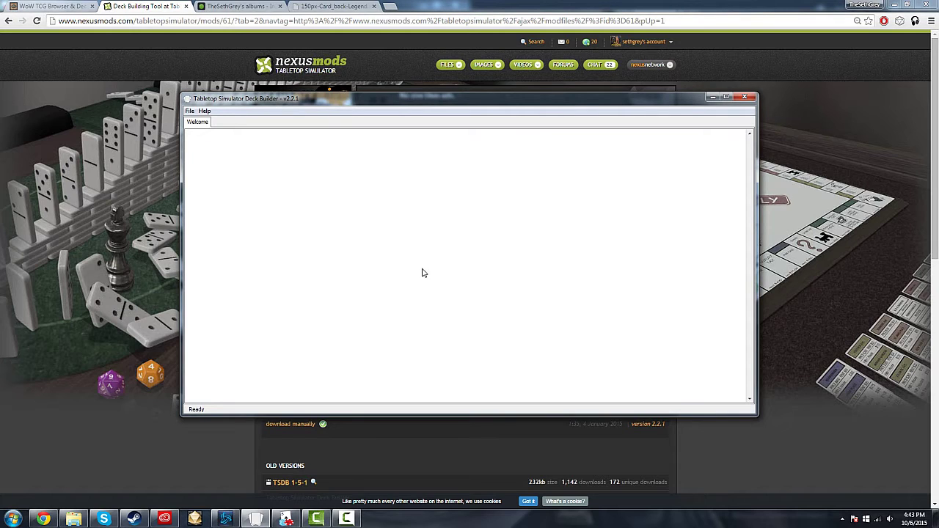
Create a new deck in Tabletop Simulator Deck Builder and look over its deck file commands
click(190, 111)
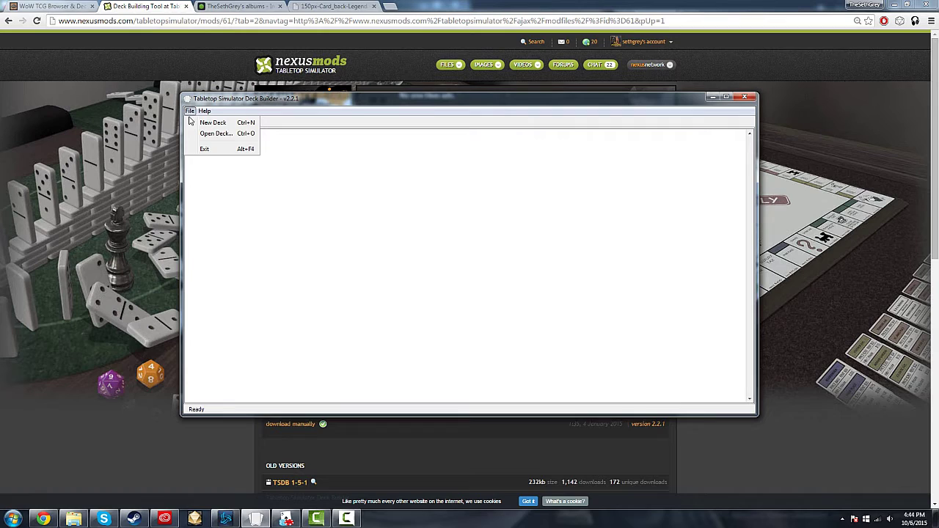
click(197, 123)
click(192, 111)
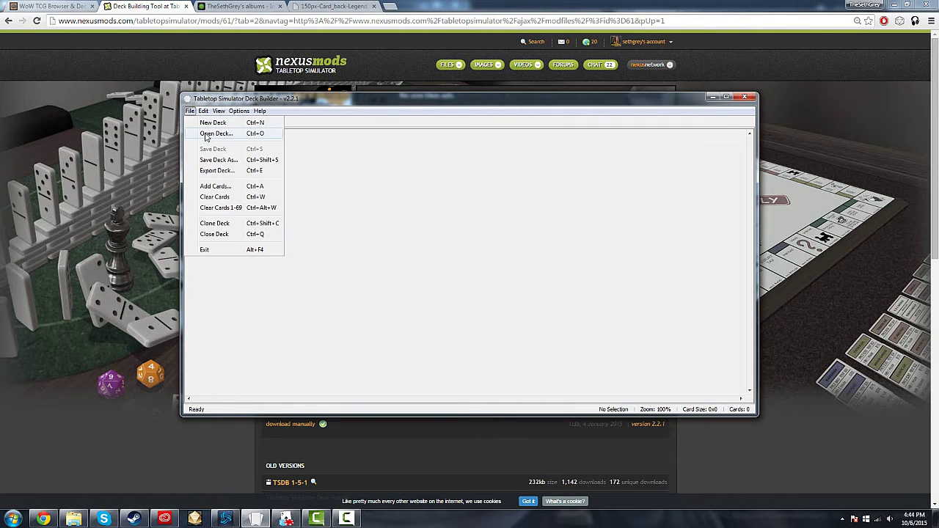
click(328, 203)
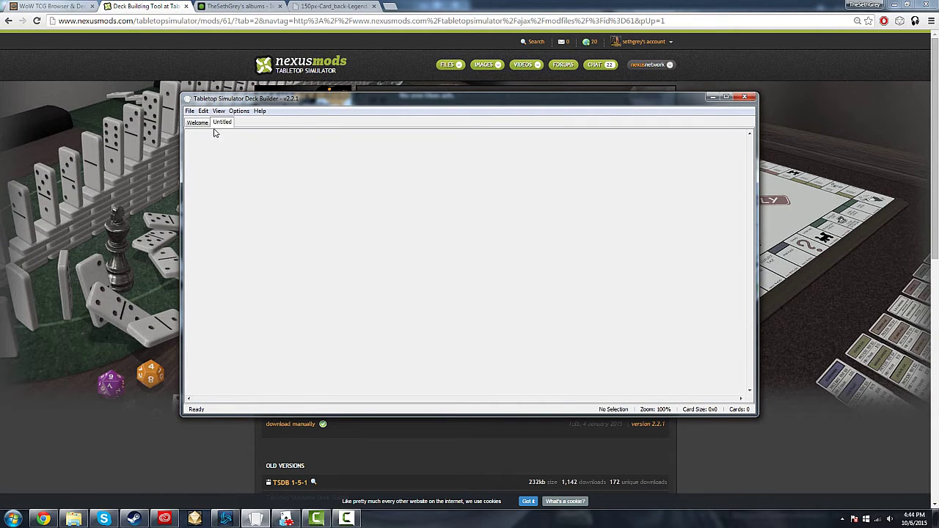
View the Add Cards file chooser for the untitled deck and close it without adding images
click(192, 112)
click(215, 187)
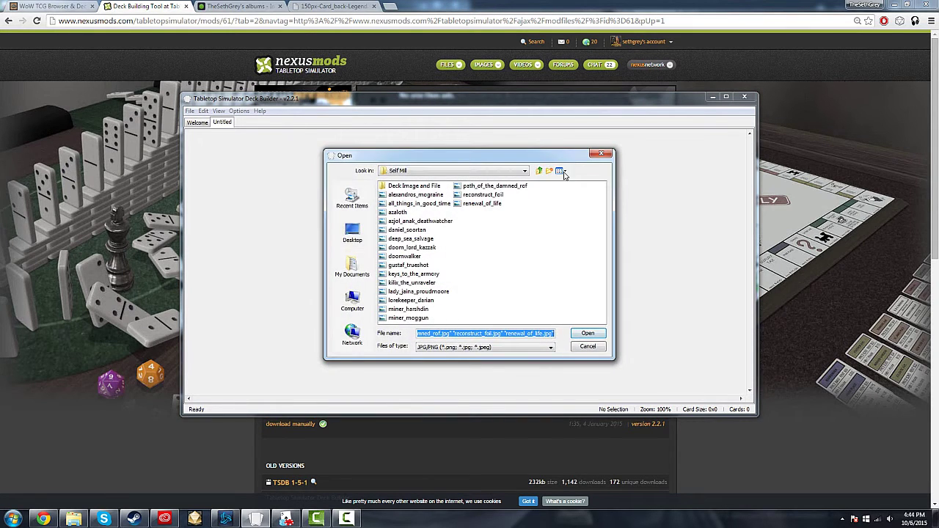
click(601, 153)
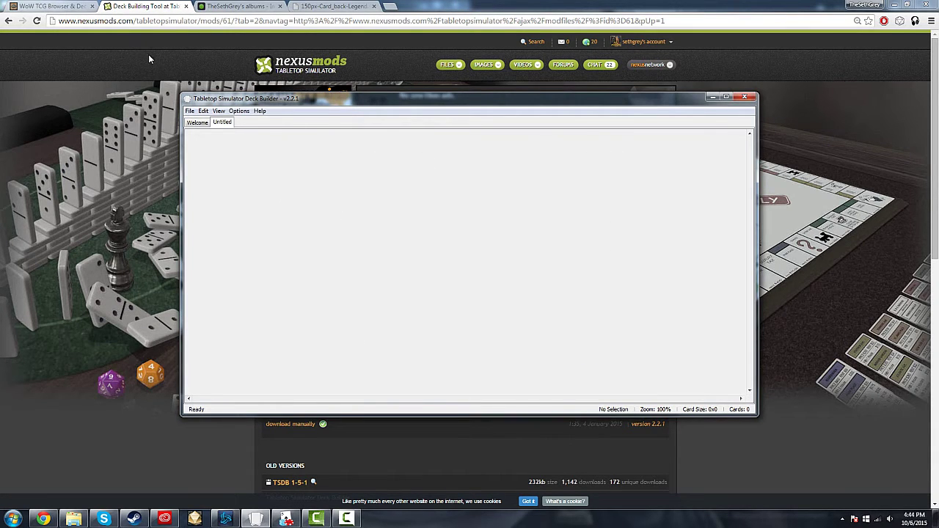
Switch to the WoW TCG Browser page in Chrome and filter the cards by the type Ability
click(70, 8)
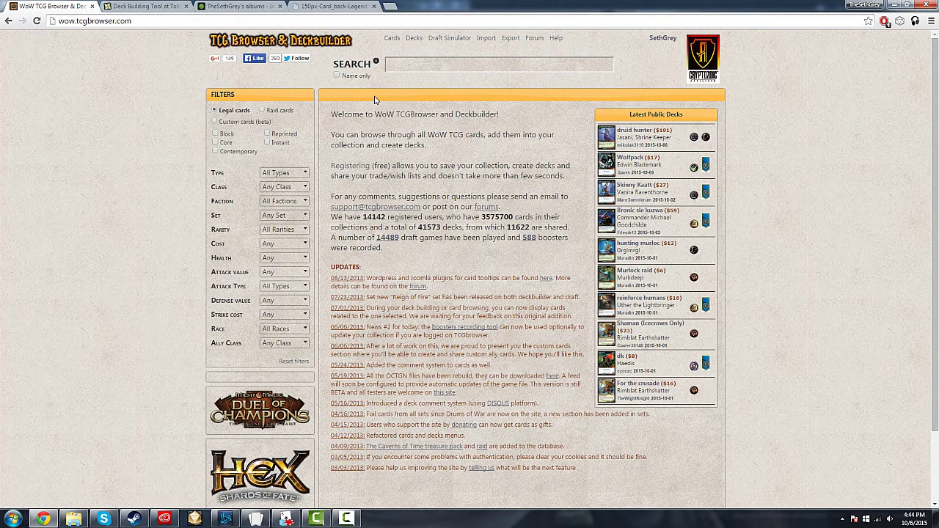
click(290, 189)
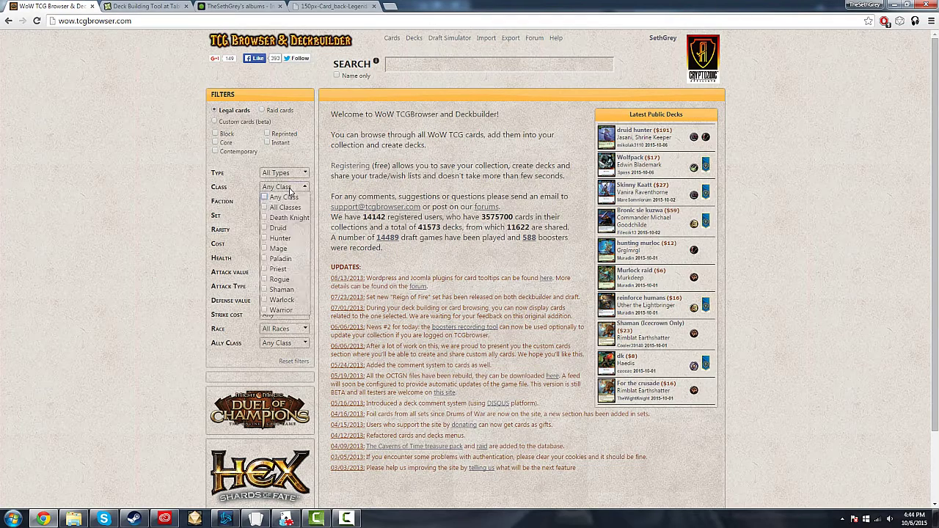
click(289, 184)
click(288, 176)
click(289, 183)
click(290, 187)
click(283, 201)
click(225, 196)
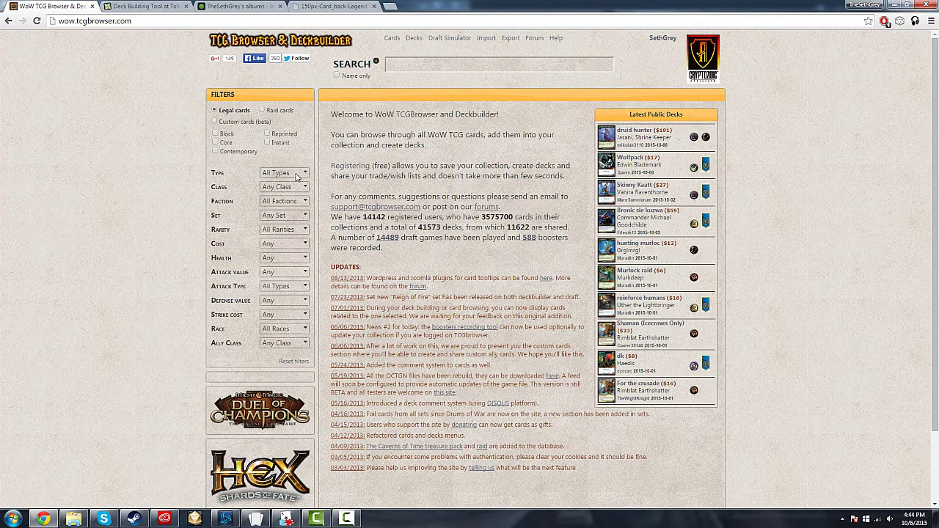
click(296, 176)
click(279, 193)
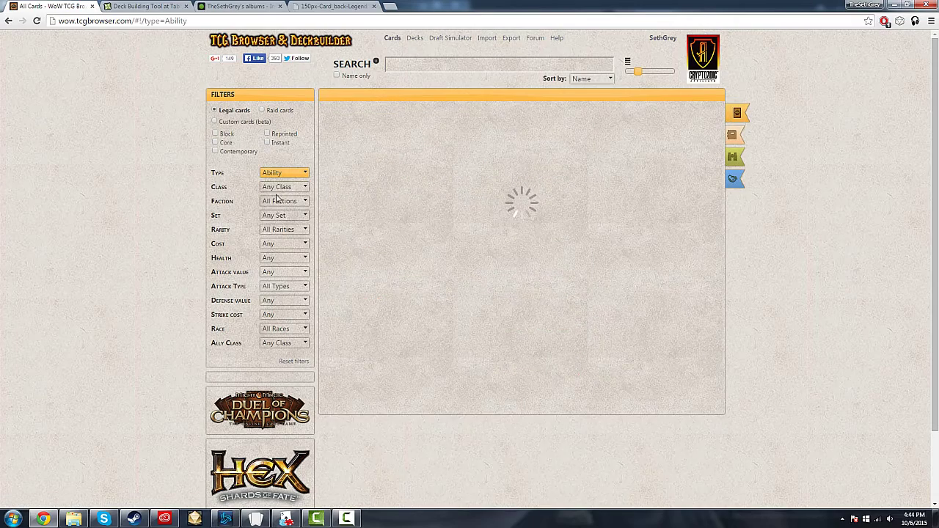
Restrict the ability cards to the set 1 - Heroes of Azeroth Block and to All Classes and Priest
click(282, 215)
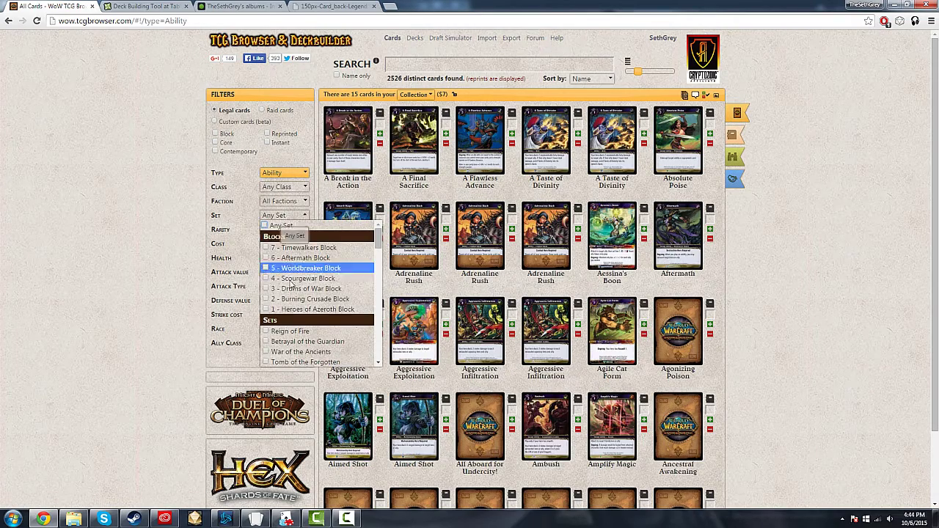
click(290, 309)
click(280, 188)
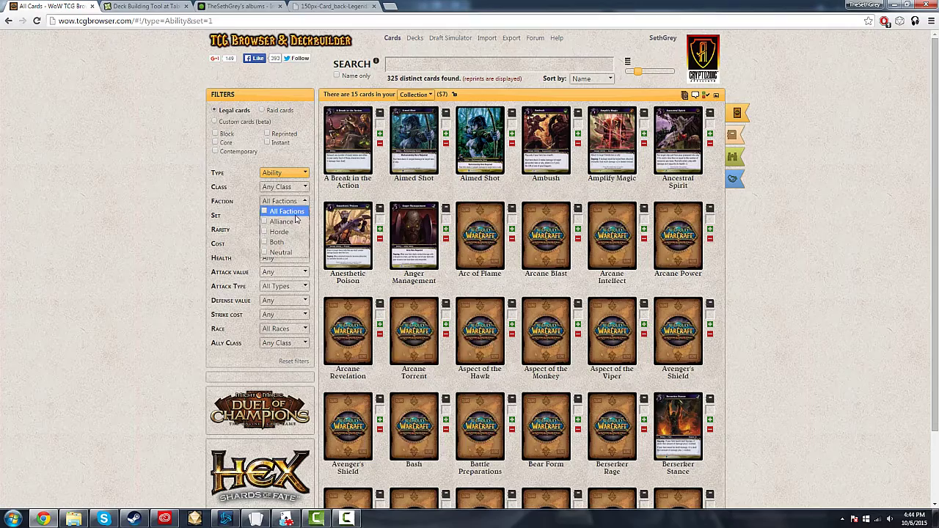
click(284, 207)
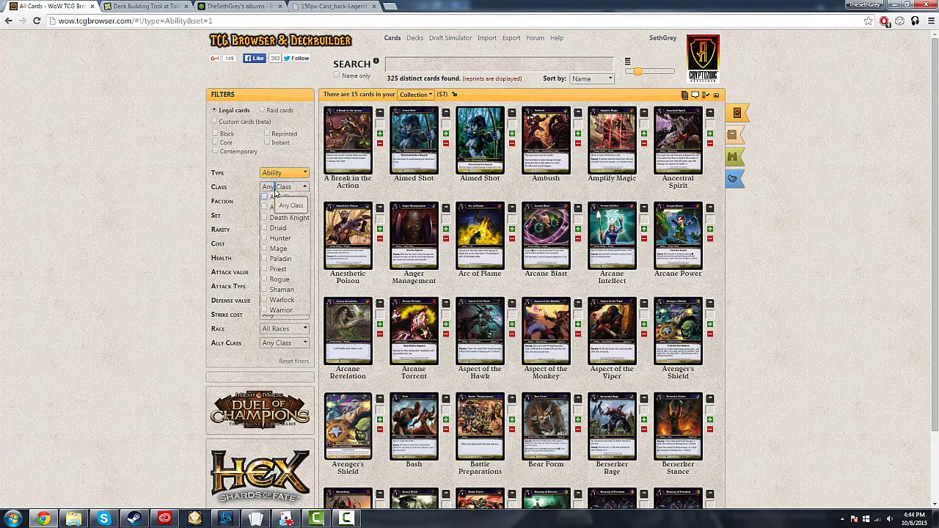
click(279, 268)
click(151, 103)
scroll(399, 123, down, 1)
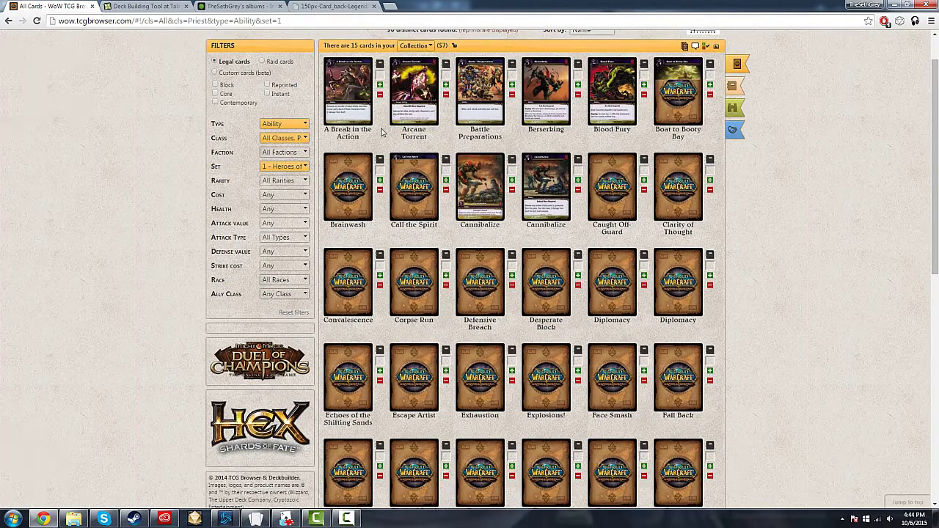
scroll(431, 105, up, 1)
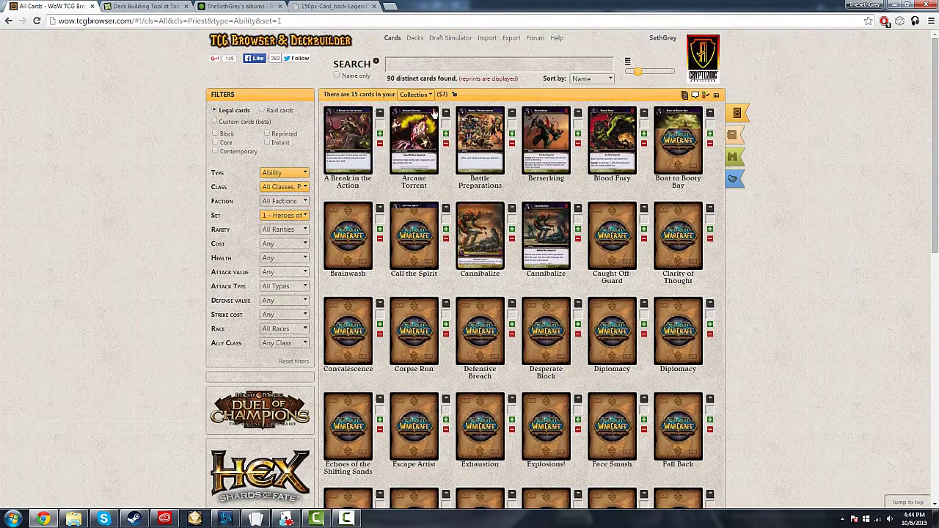
click(299, 230)
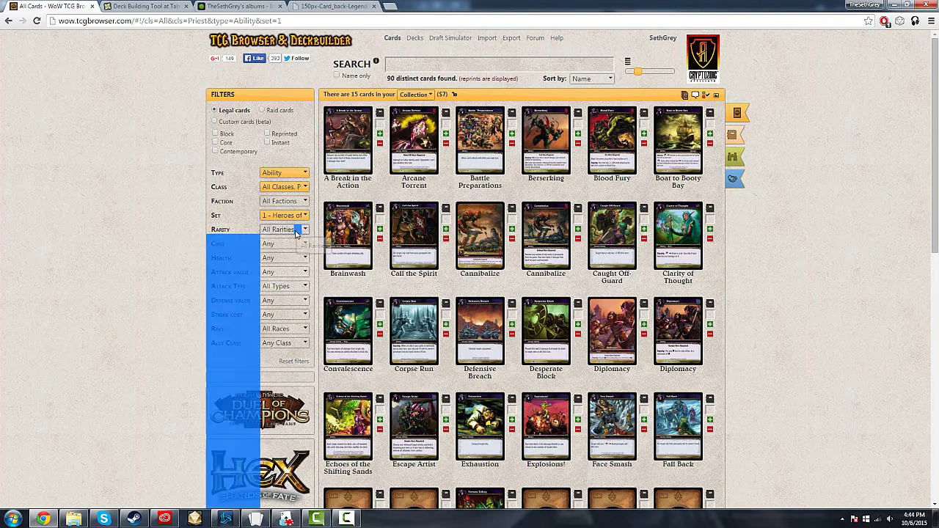
click(140, 185)
View the Arcane Torrent card's details and its full-size image, and close the details
mouse_move(401, 156)
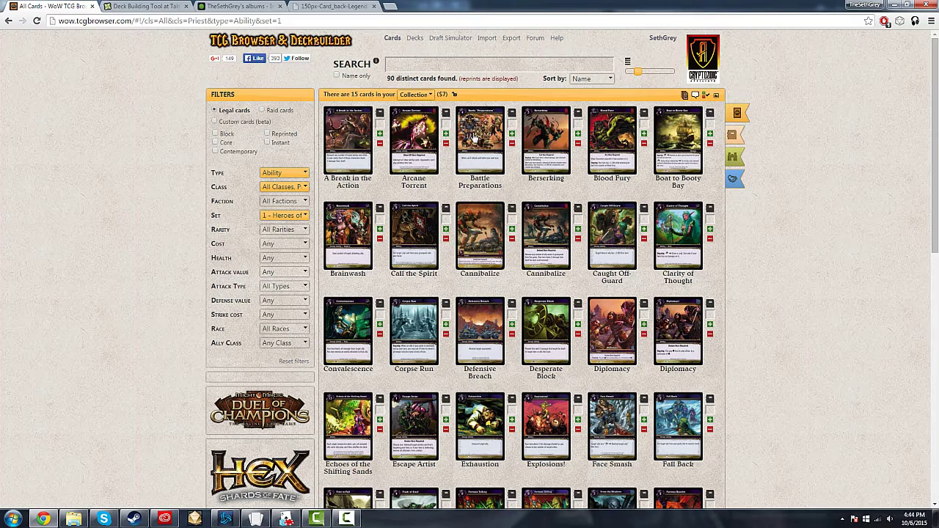
click(404, 141)
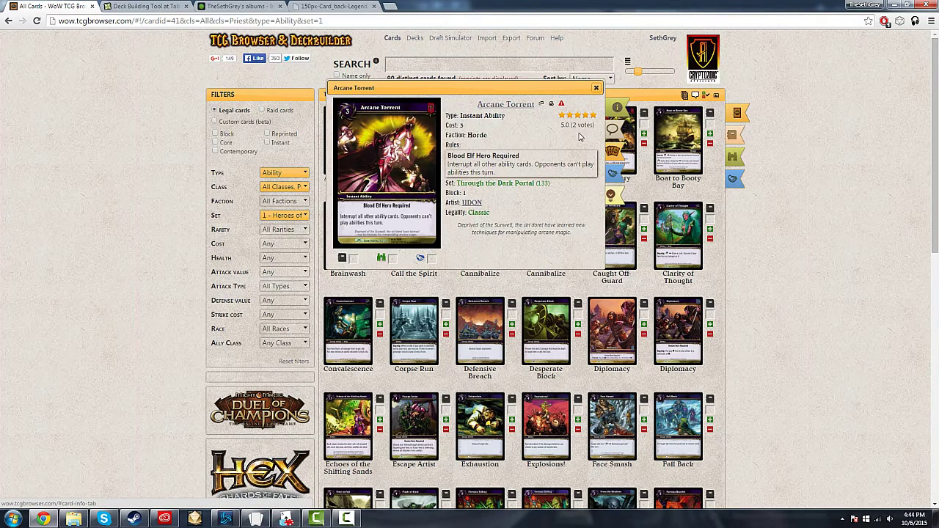
right_click(390, 138)
click(424, 141)
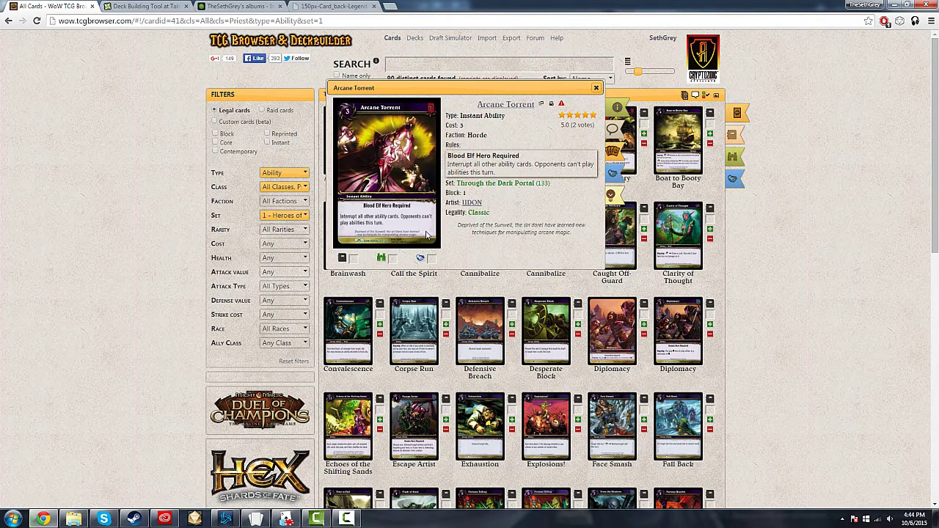
click(455, 6)
click(596, 88)
Open the Arcane Torrent thumbnail image in its own tab, inspect it zoomed out to 110%, and close that tab
right_click(422, 141)
click(466, 178)
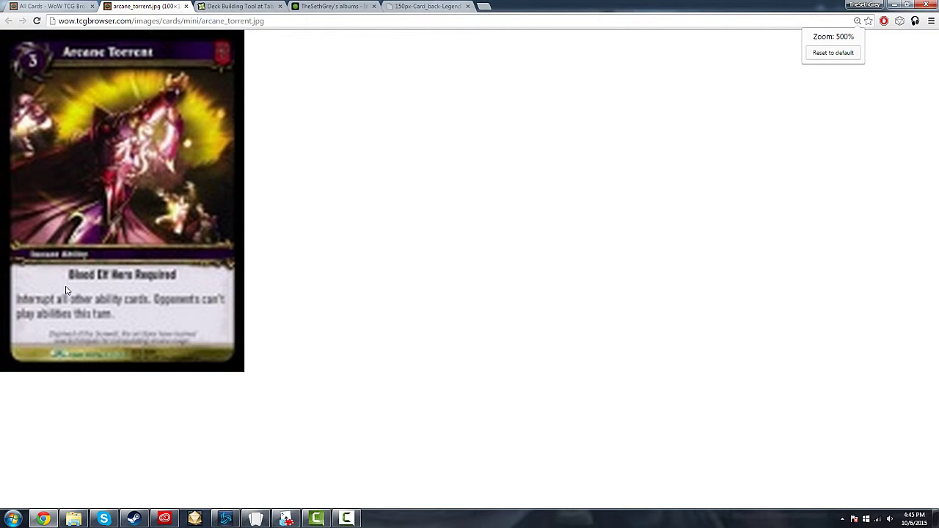
ctrl+scroll(150, 275, down, 8)
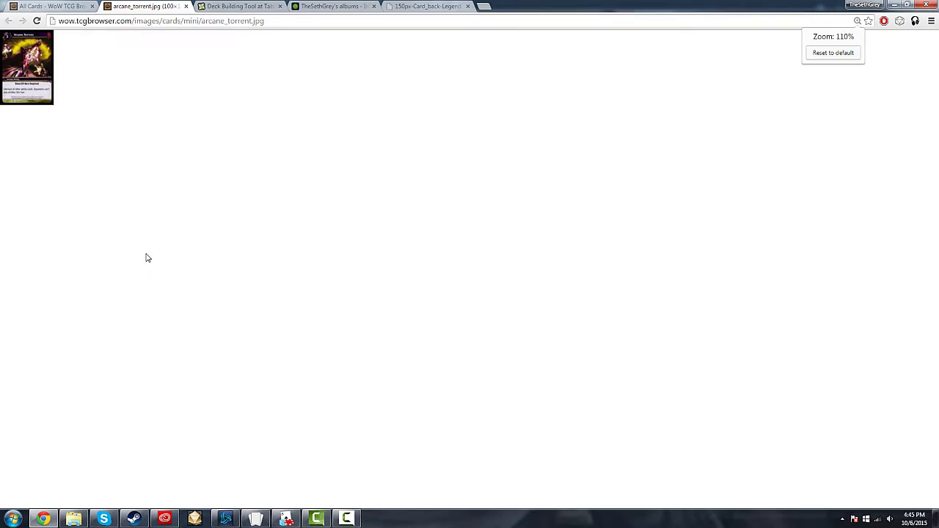
click(186, 6)
click(421, 151)
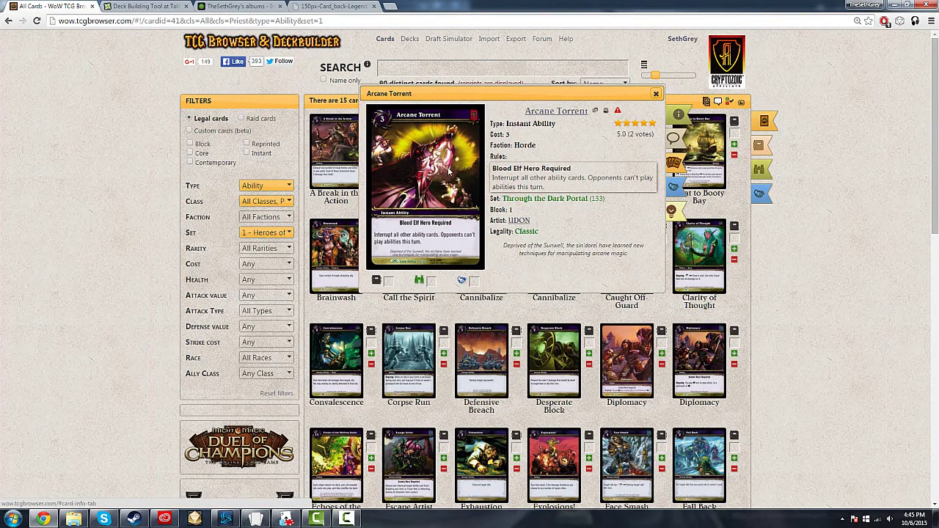
right_click(449, 170)
key(Escape)
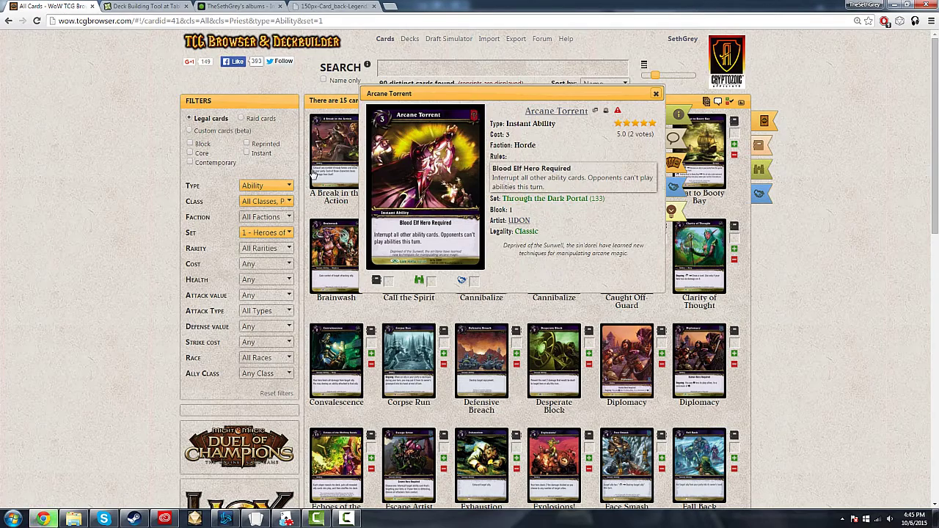
click(655, 93)
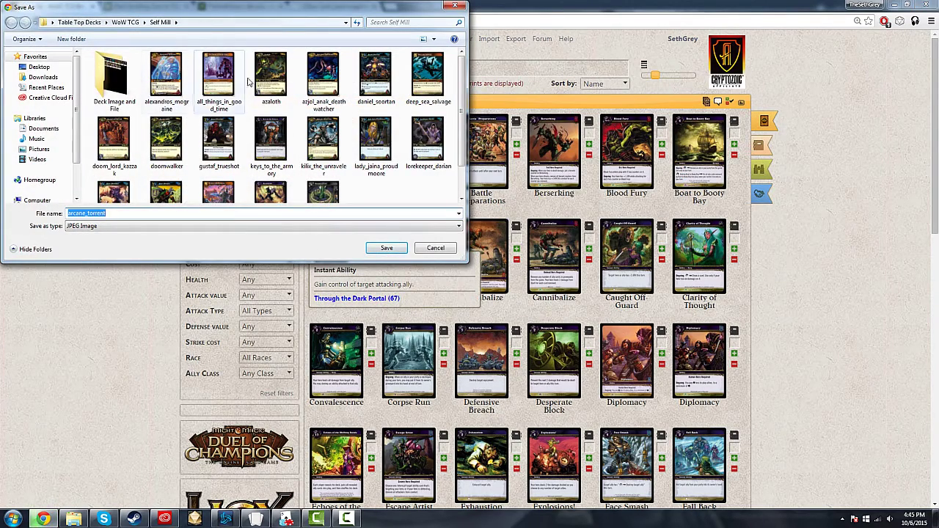
click(440, 248)
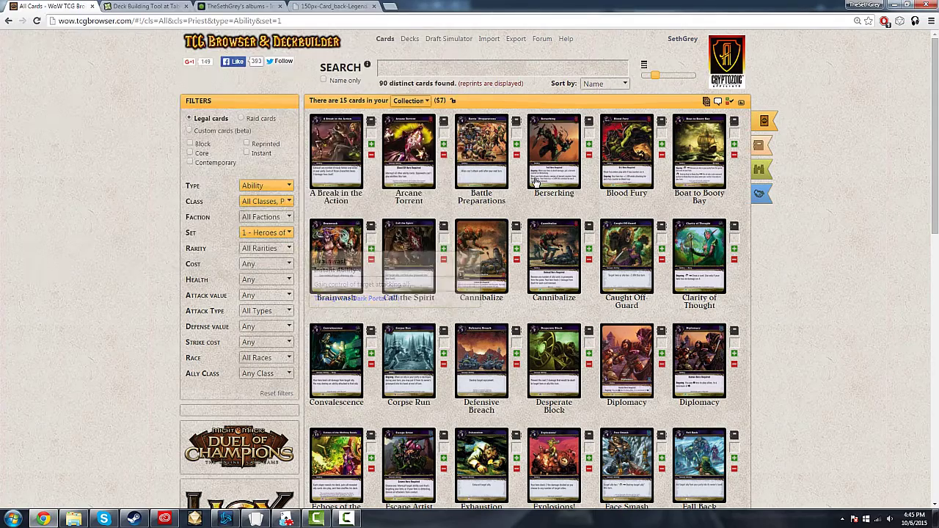
Open the saved Basic Mage deck from the decks list and show only the cards it contains
click(413, 40)
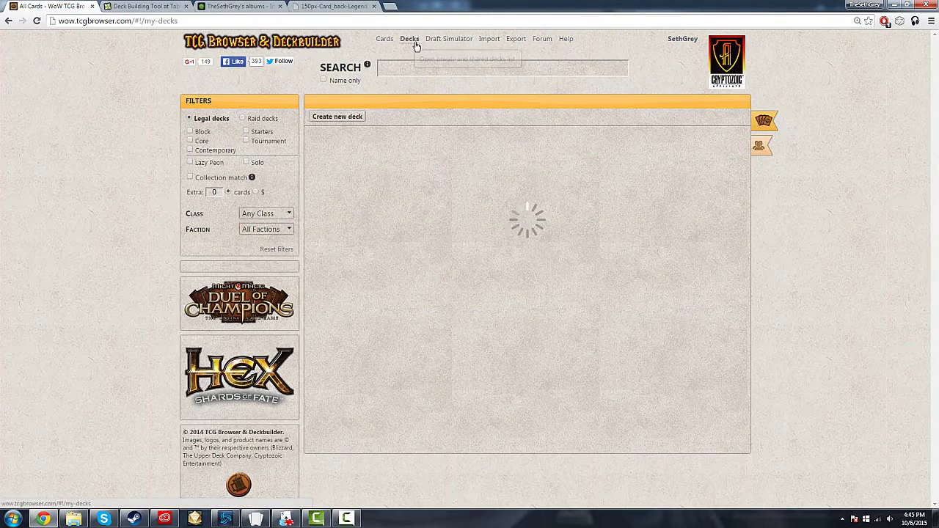
click(362, 168)
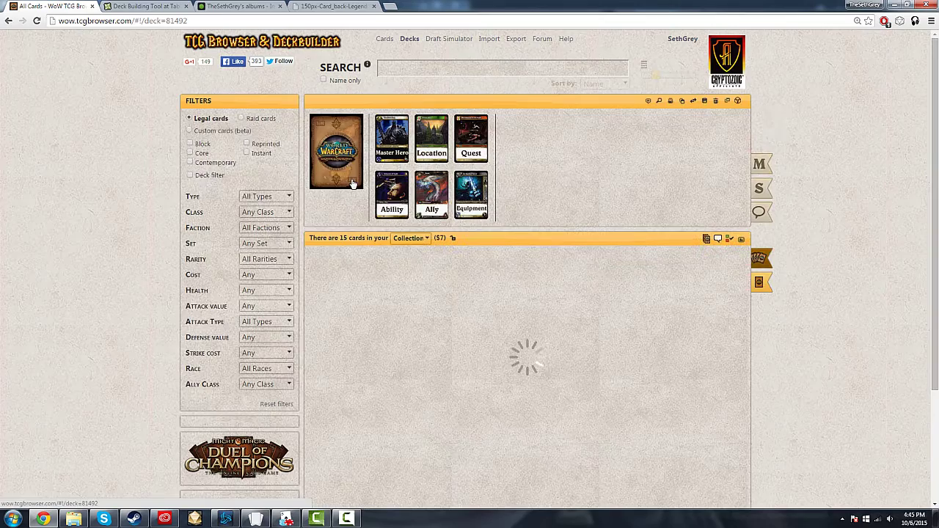
scroll(396, 182, down, 1)
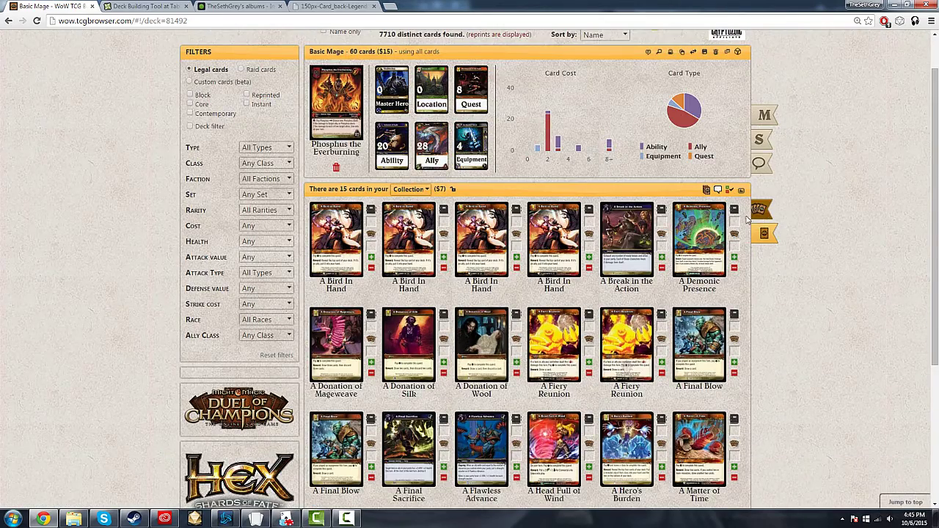
scroll(772, 213, down, 1)
scroll(776, 254, up, 2)
click(775, 255)
scroll(514, 293, down, 2)
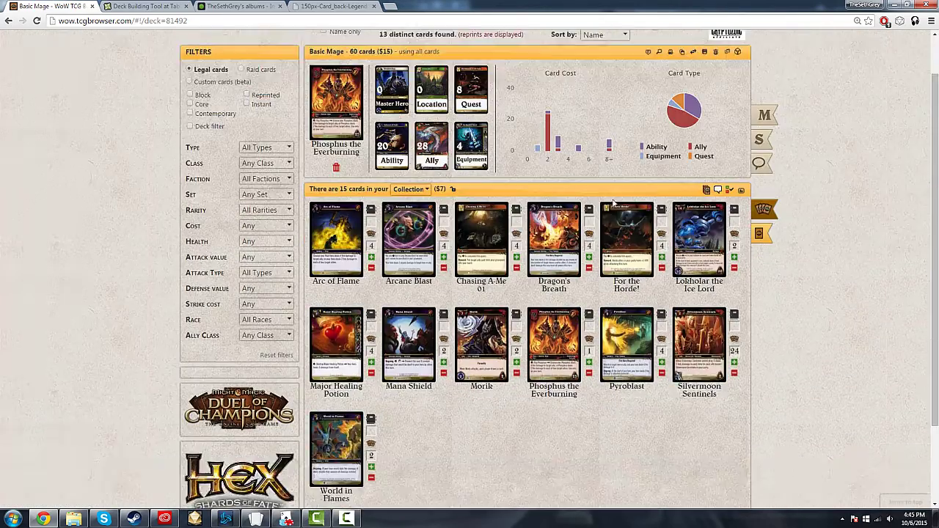
View the Arc of Flame card's details, look at the empty untitled deck in Tabletop Simulator Deck Builder, and return to the browser
click(339, 175)
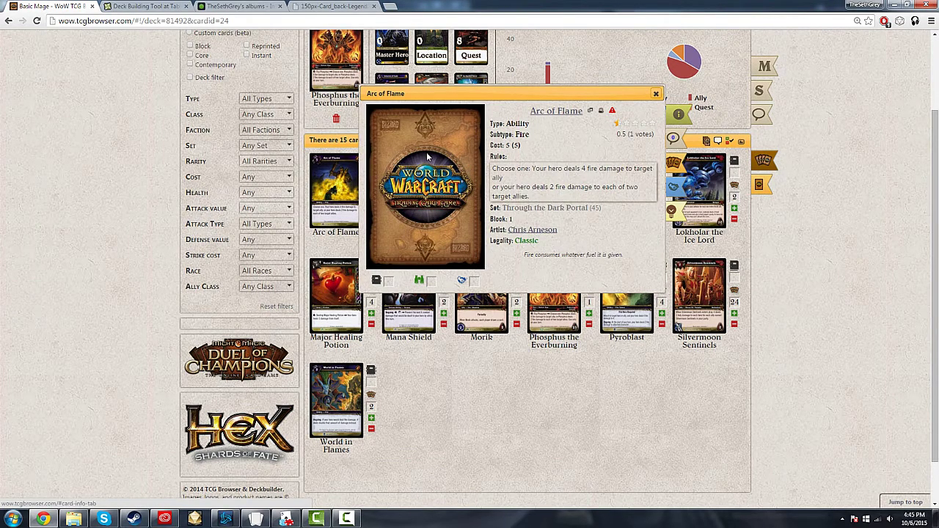
click(286, 519)
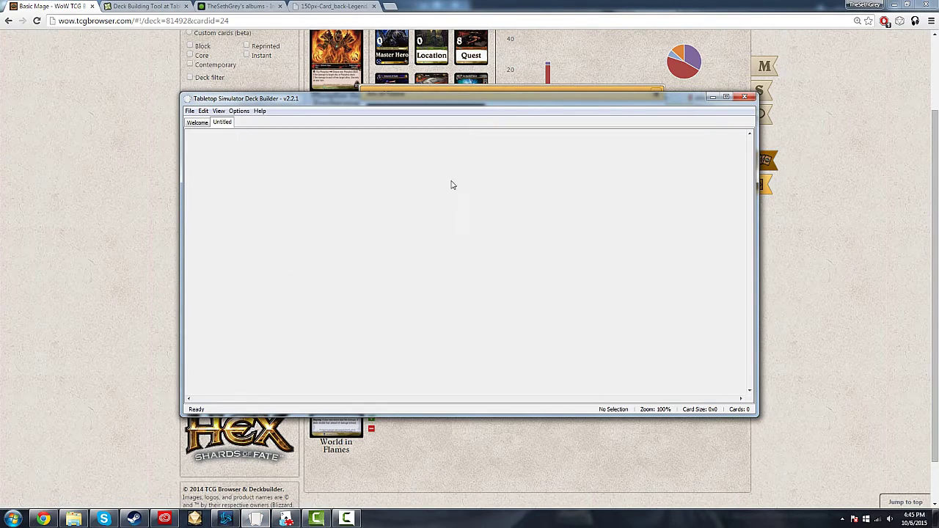
click(108, 167)
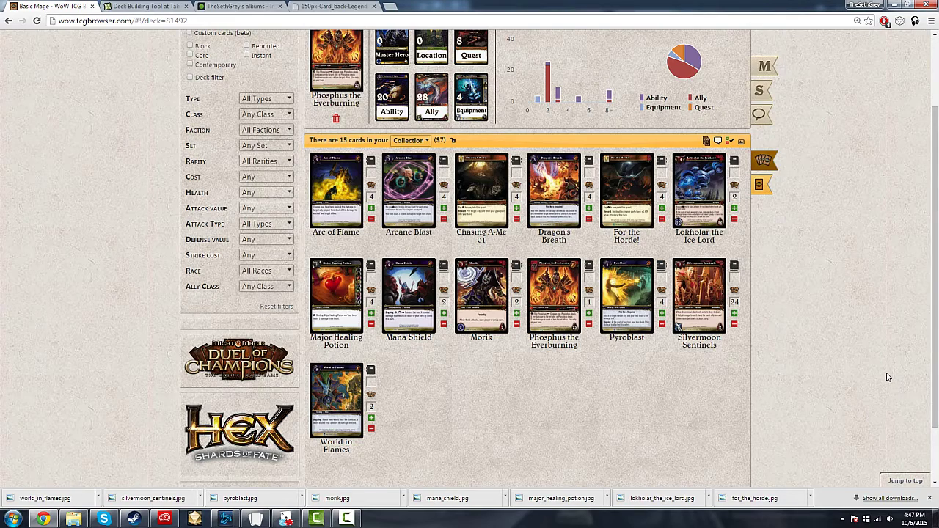
Save the front and back images of the Phosphus the Everburning hero card from its details, and close the details
scroll(887, 377, up, 1)
click(367, 112)
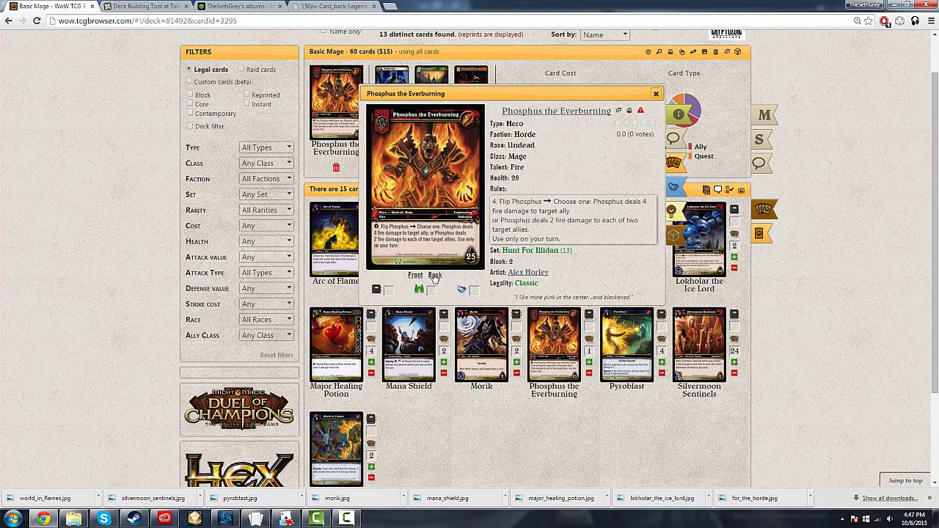
scroll(308, 215, up, 1)
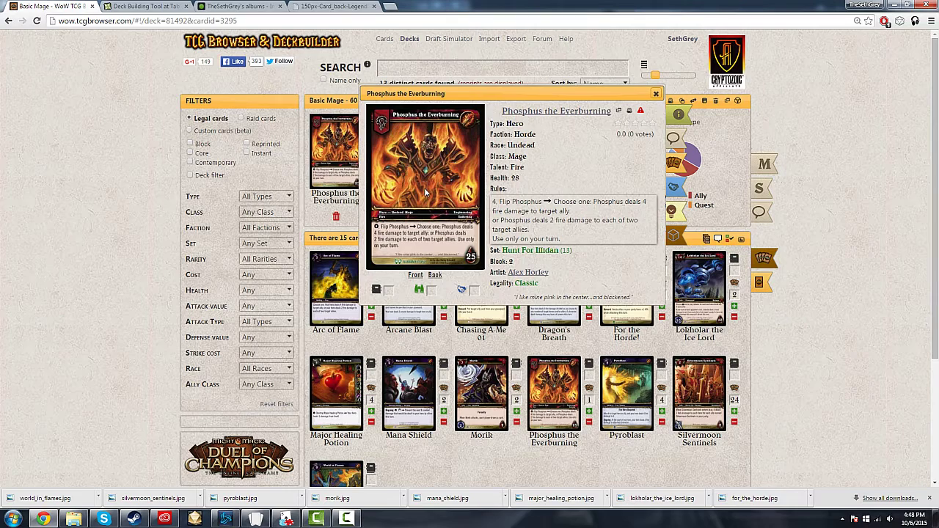
click(894, 434)
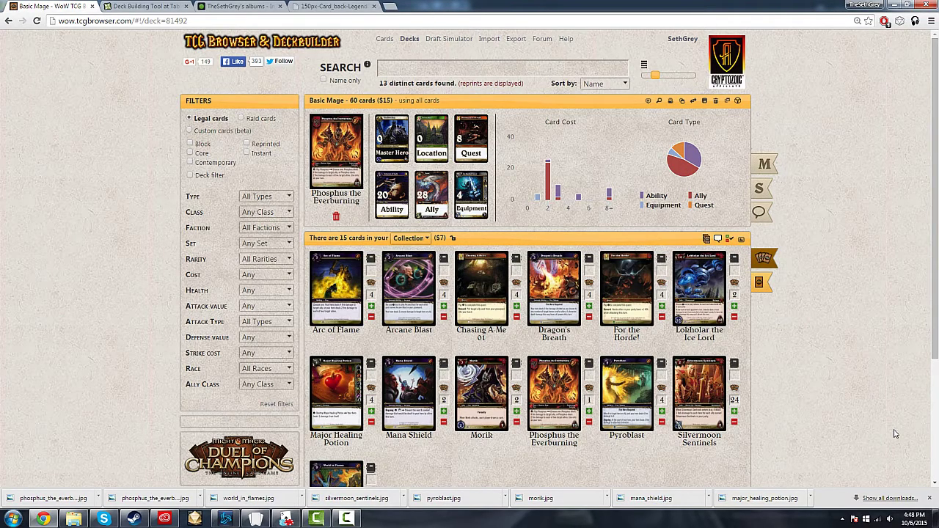
Switch to Tabletop Simulator Deck Builder and start adding a card image in the first slot of the untitled deck
scroll(610, 328, down, 1)
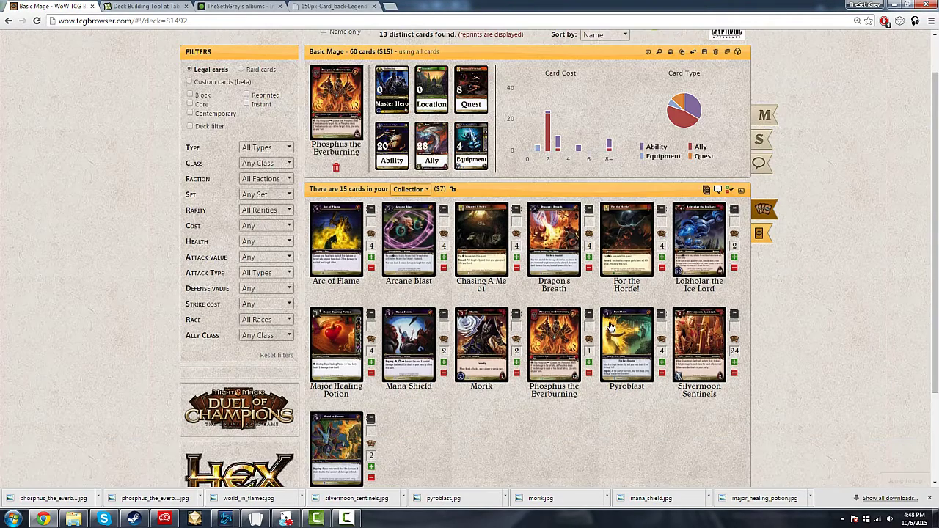
click(255, 519)
drag(303, 94, 221, 128)
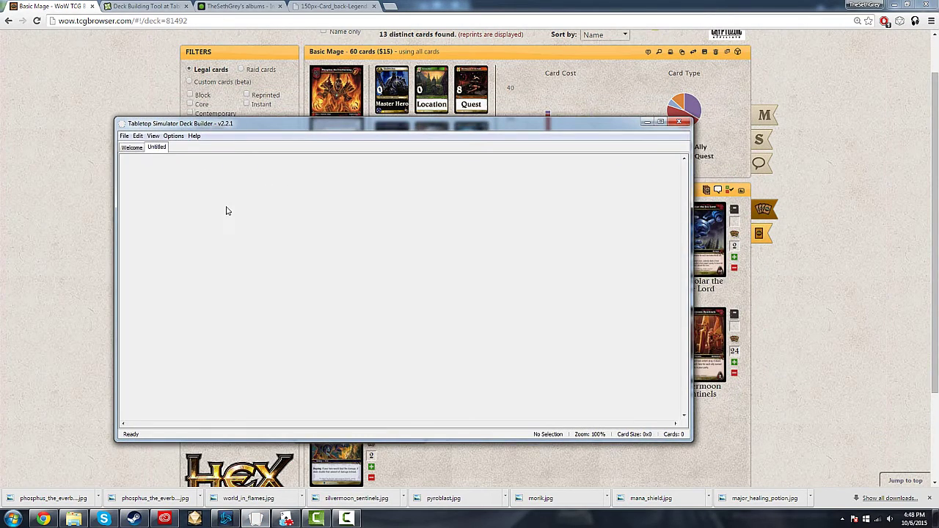
click(226, 210)
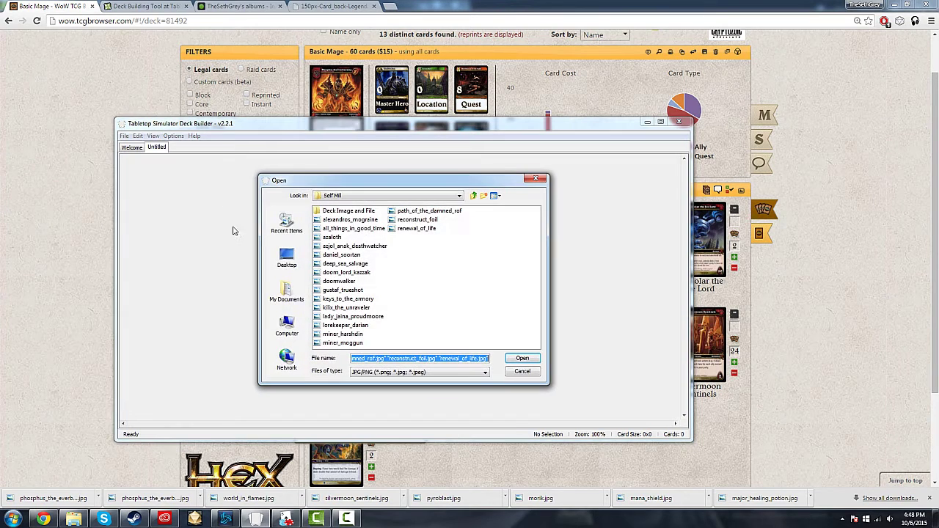
Browse from WoW TCG to the Basic Fire Mage folder's Deck Image and File subfolder and add arc_of_flame as the first card
click(369, 196)
click(408, 198)
click(407, 199)
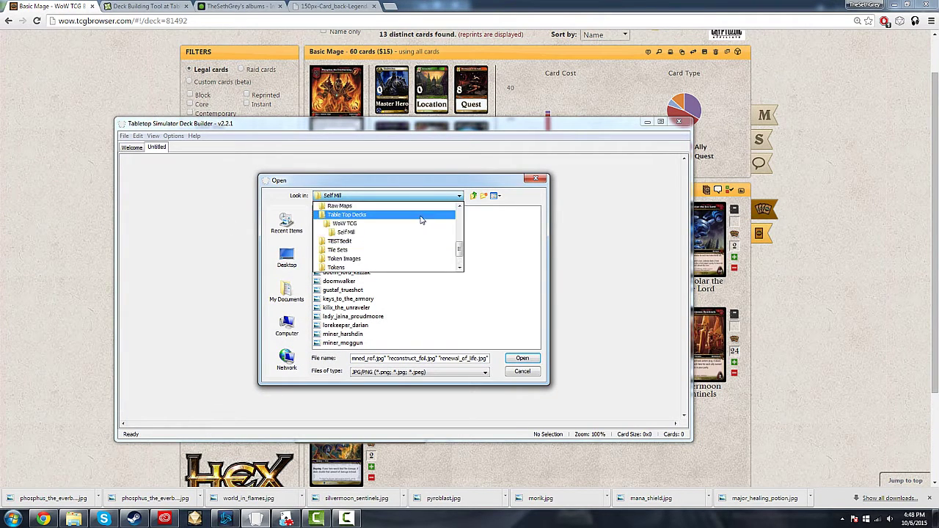
click(414, 223)
double_click(337, 212)
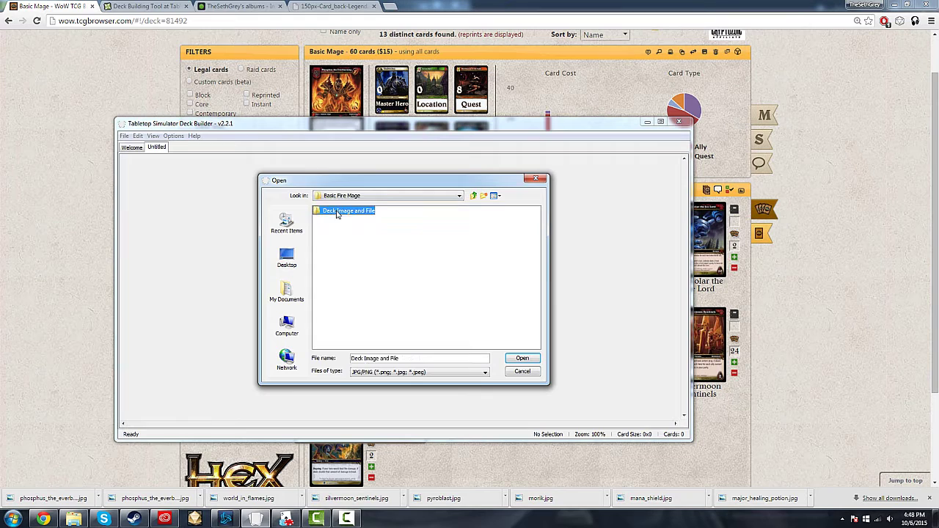
double_click(336, 212)
click(348, 212)
double_click(349, 214)
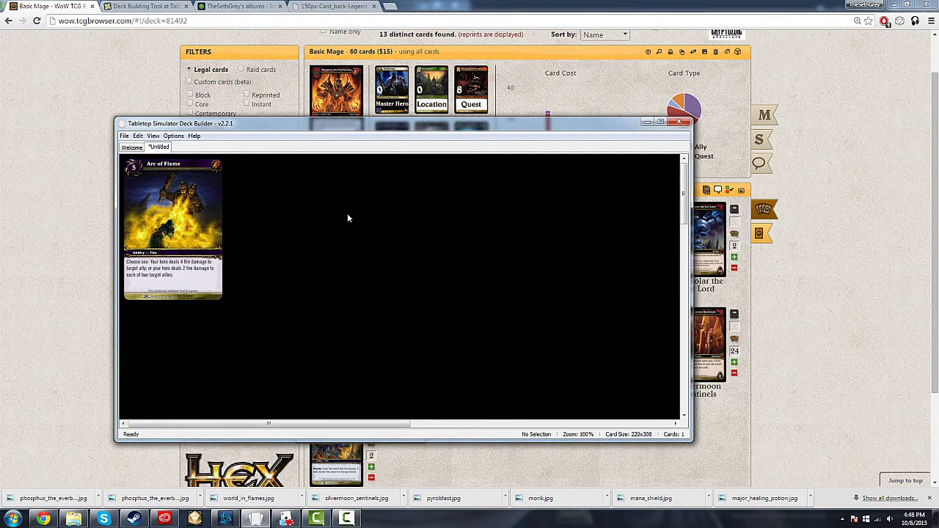
Position the deck builder below the site's deck card counts and add three more arc_of_flame cards beside the first
drag(369, 124, 524, 259)
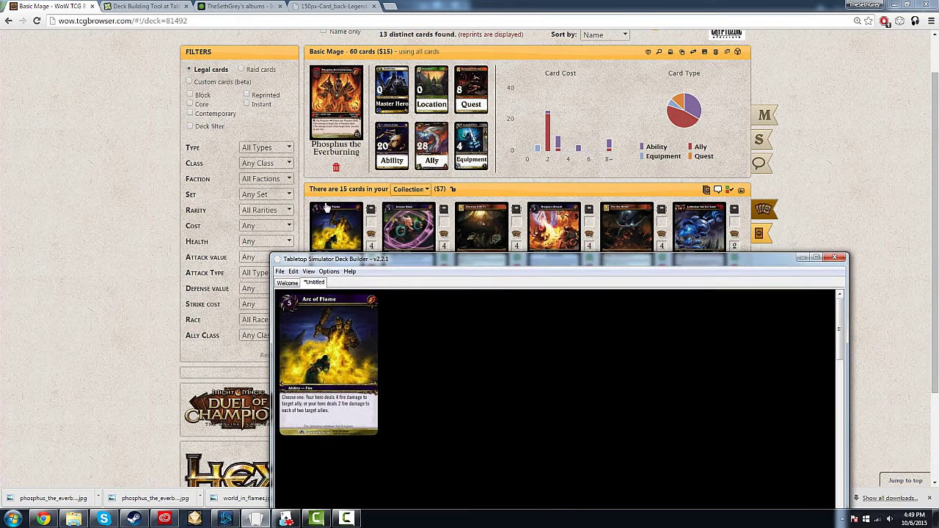
drag(395, 261, 371, 289)
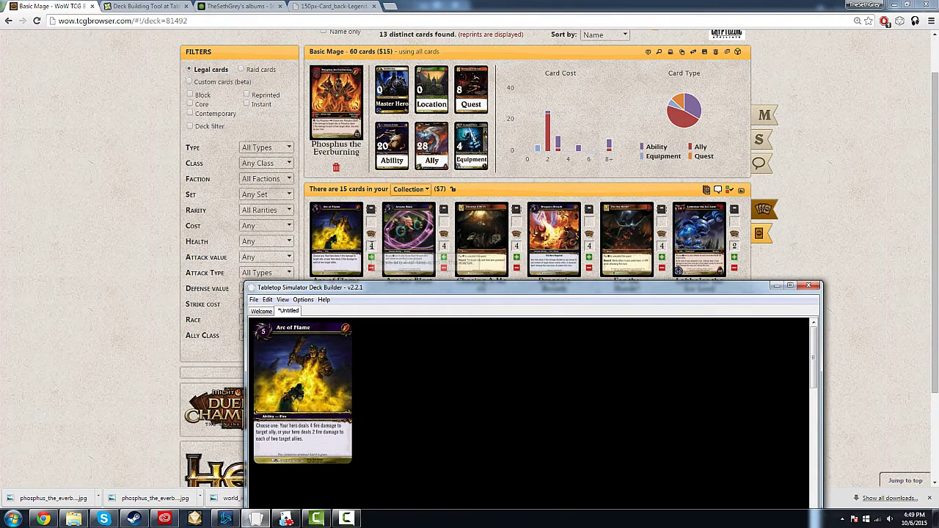
click(394, 348)
double_click(93, 352)
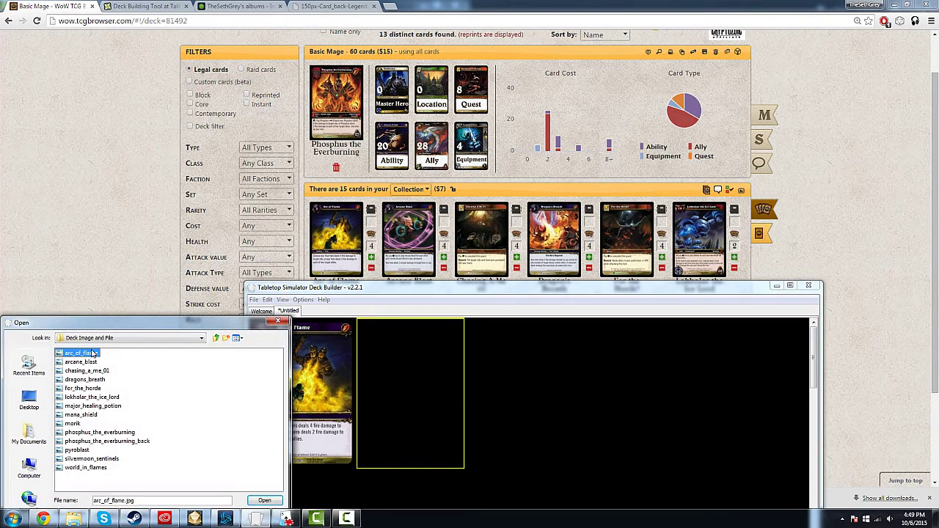
click(467, 364)
double_click(96, 353)
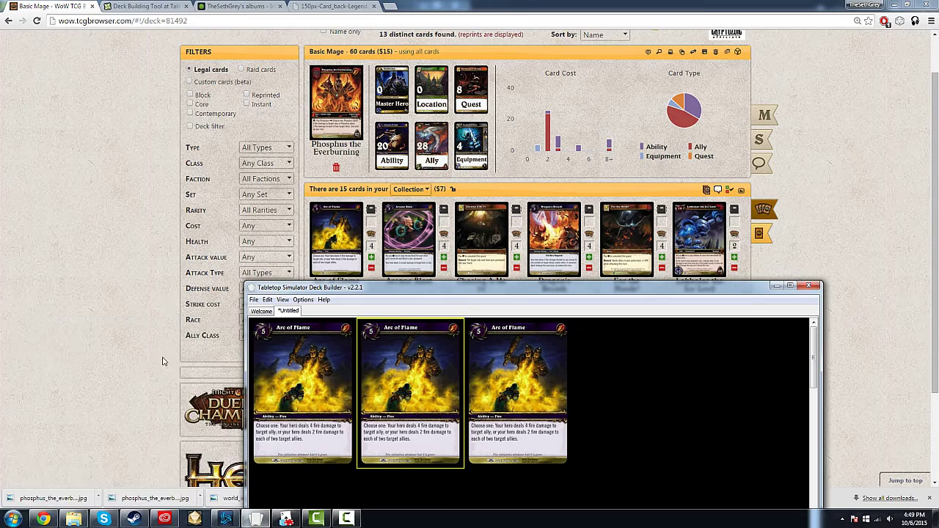
double_click(94, 353)
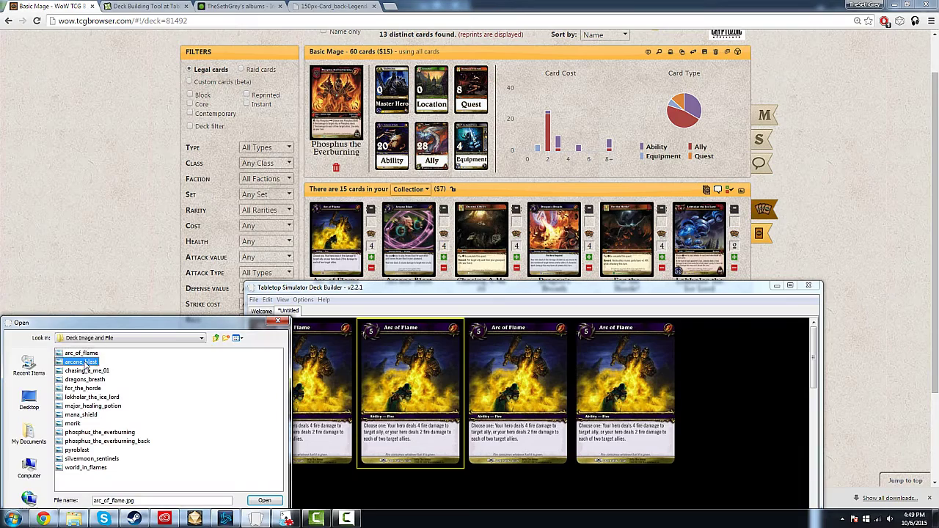
Add four arcane_blast cards after the Arc of Flame cards
double_click(94, 365)
double_click(82, 363)
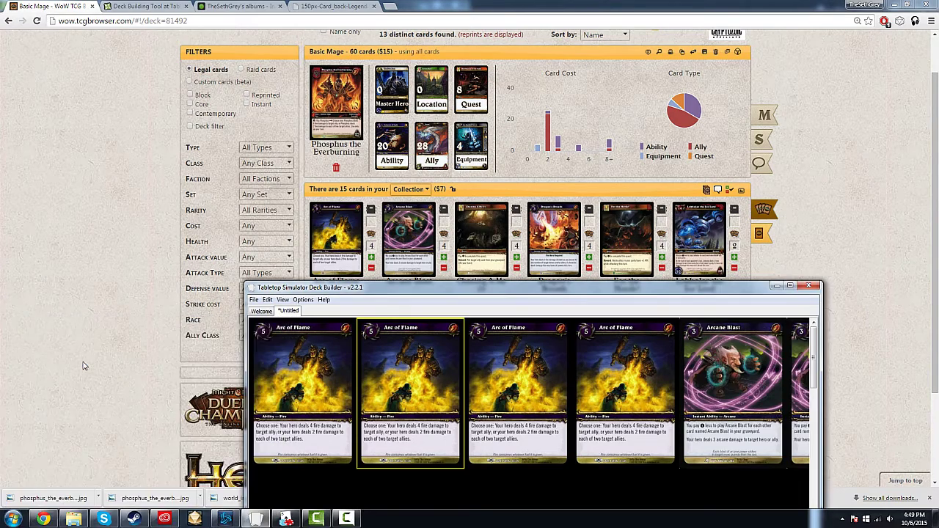
click(82, 362)
double_click(85, 364)
click(418, 398)
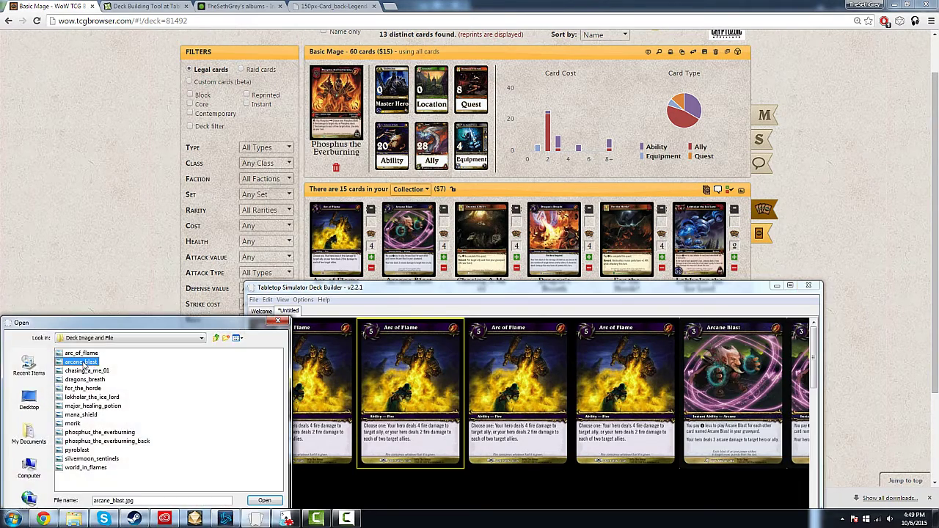
Move and widen the deck builder window to show more of the card row
drag(454, 290, 275, 178)
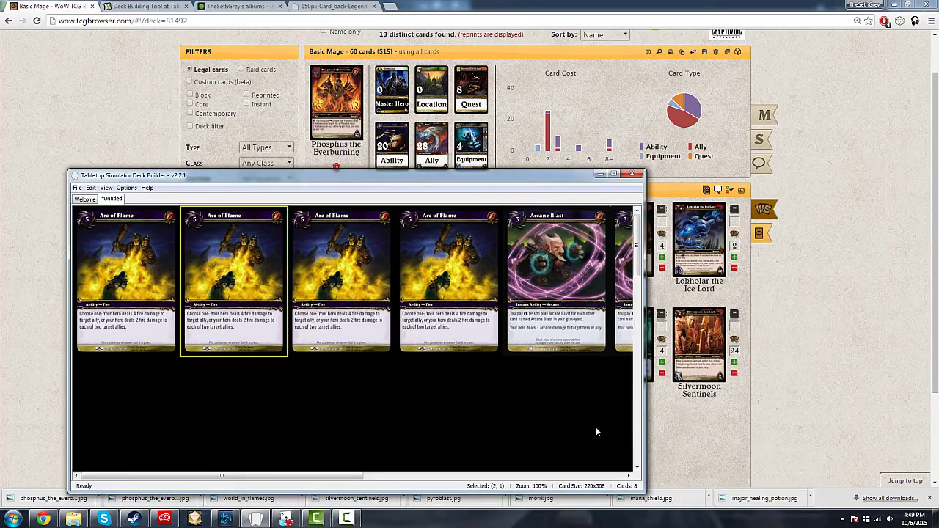
click(600, 174)
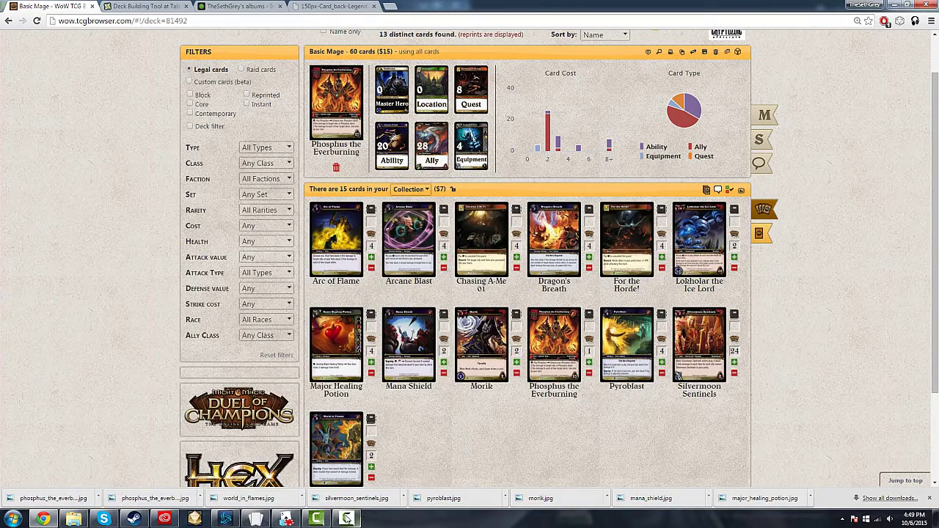
click(264, 519)
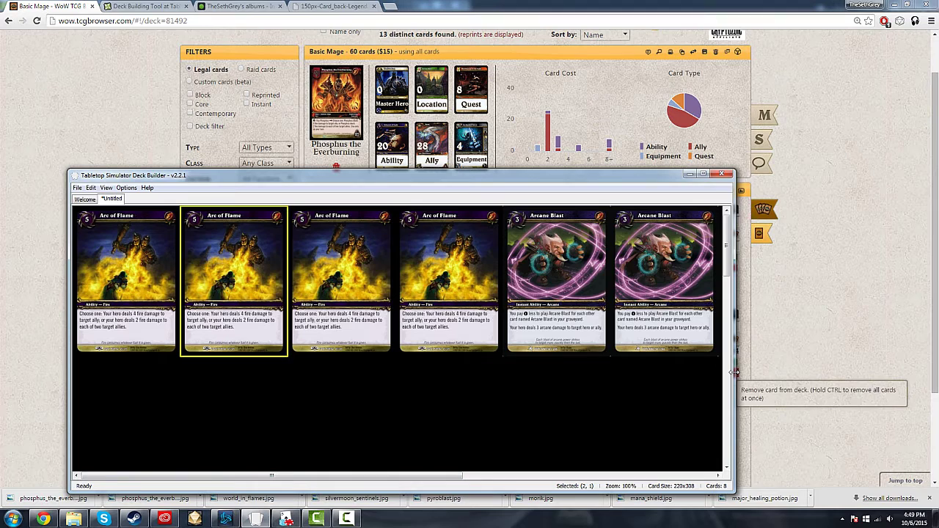
drag(831, 372, 859, 371)
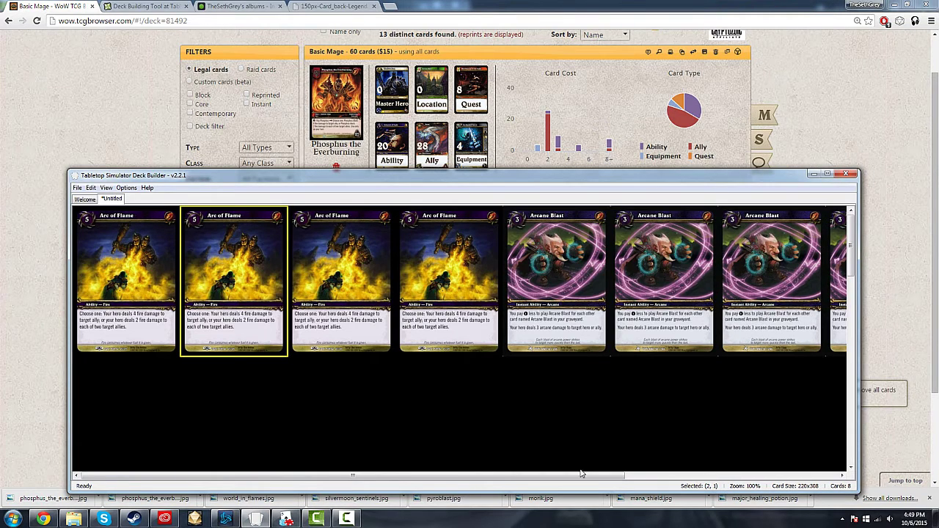
Add four chasing_a_me_01 cards after the Arcane Blast cards
click(605, 470)
drag(606, 475, 708, 475)
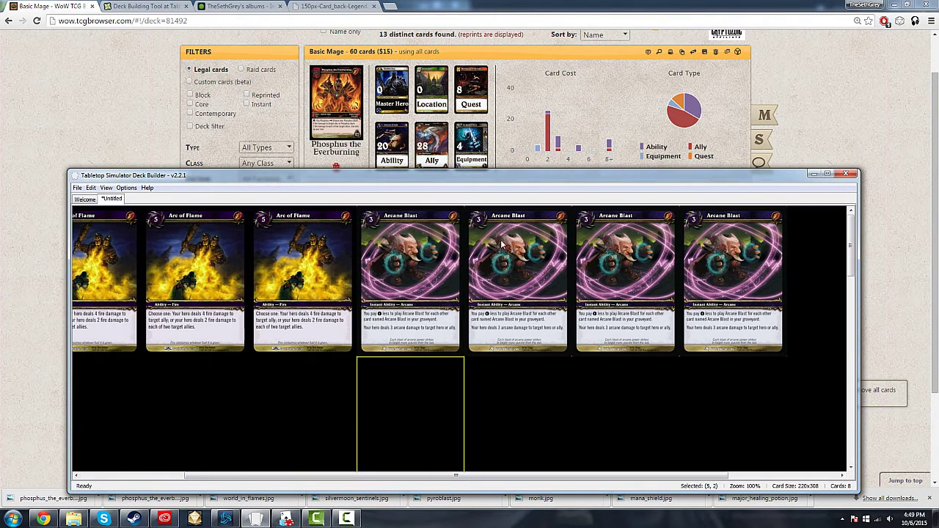
double_click(411, 411)
click(418, 283)
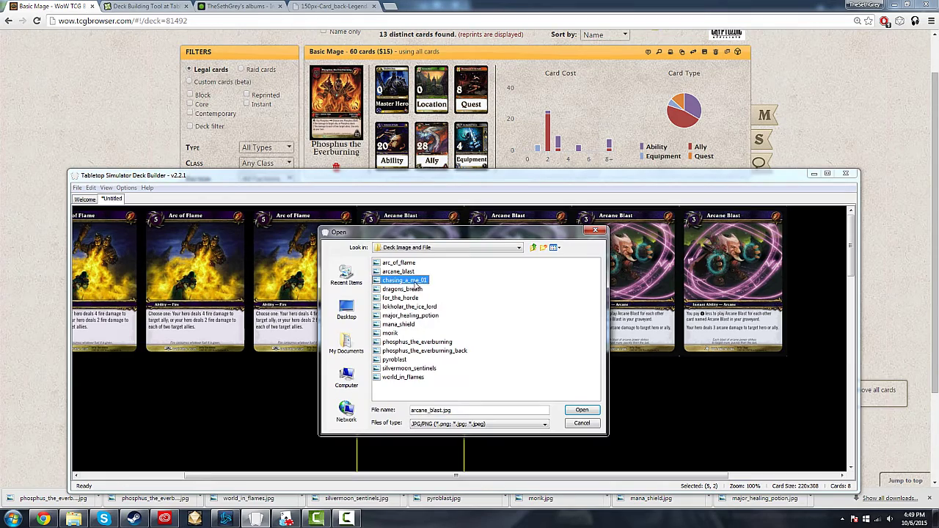
double_click(416, 284)
double_click(416, 284)
double_click(416, 285)
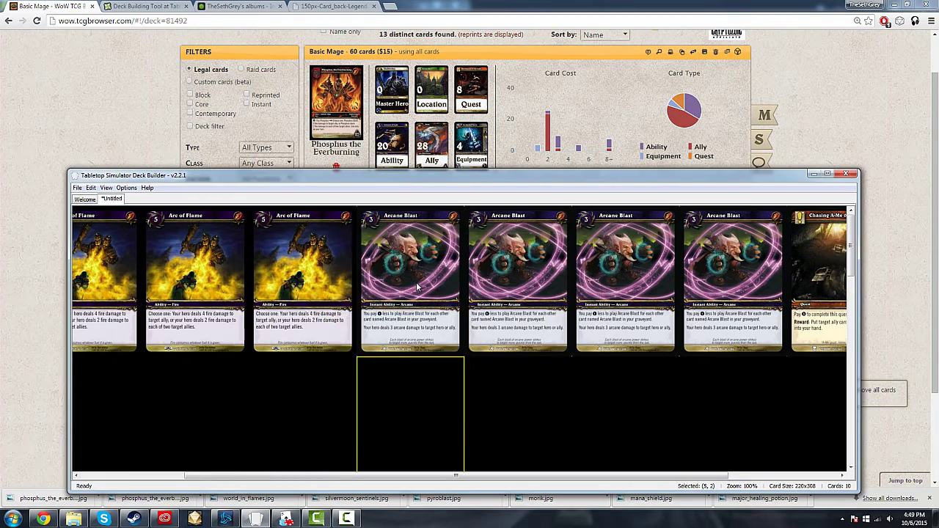
double_click(416, 284)
double_click(416, 285)
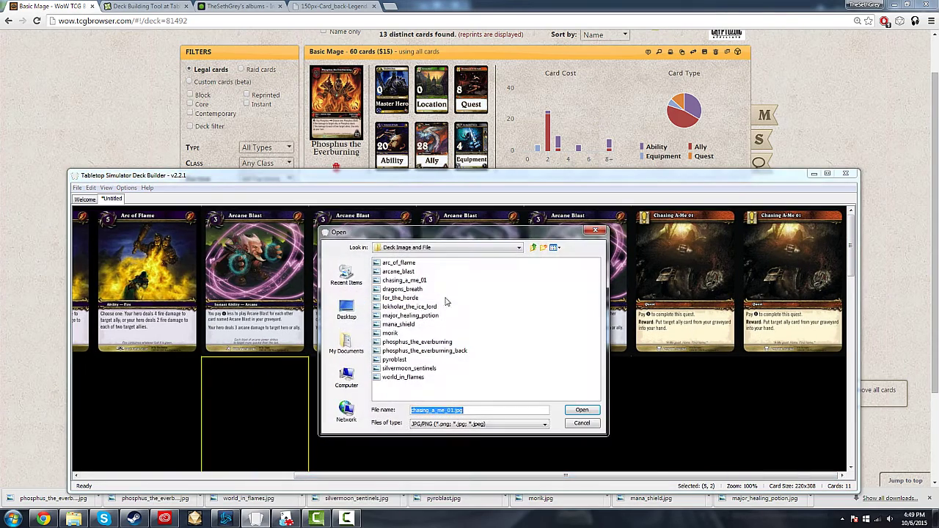
double_click(400, 280)
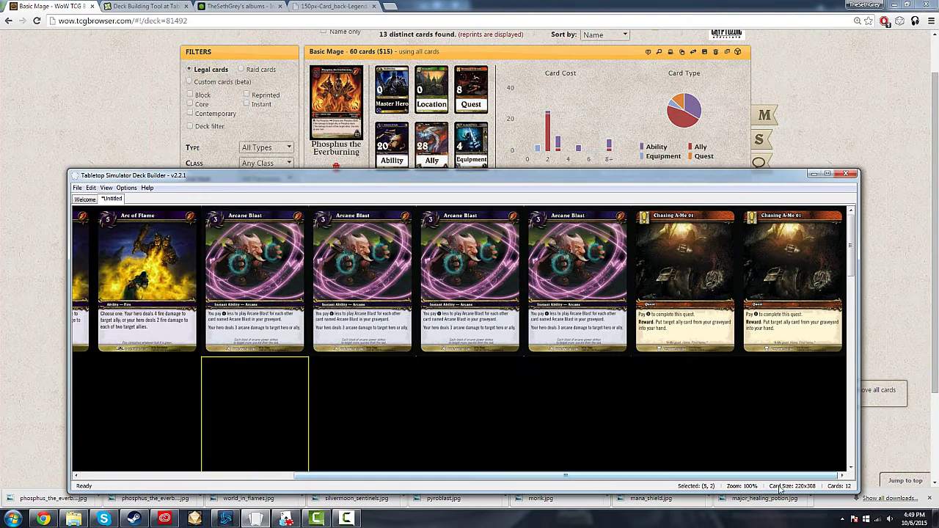
drag(508, 472, 285, 461)
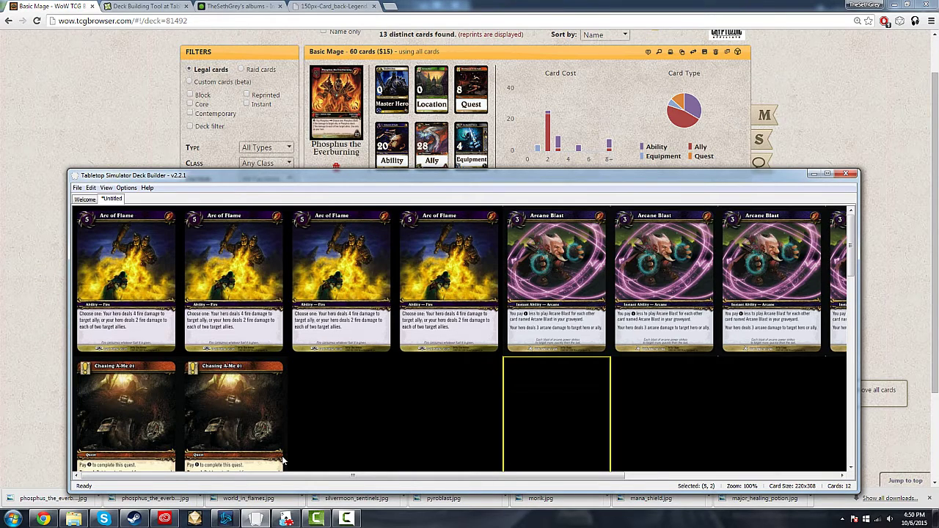
Create a separate new deck and add phosphus_the_everburning as its only card
click(77, 188)
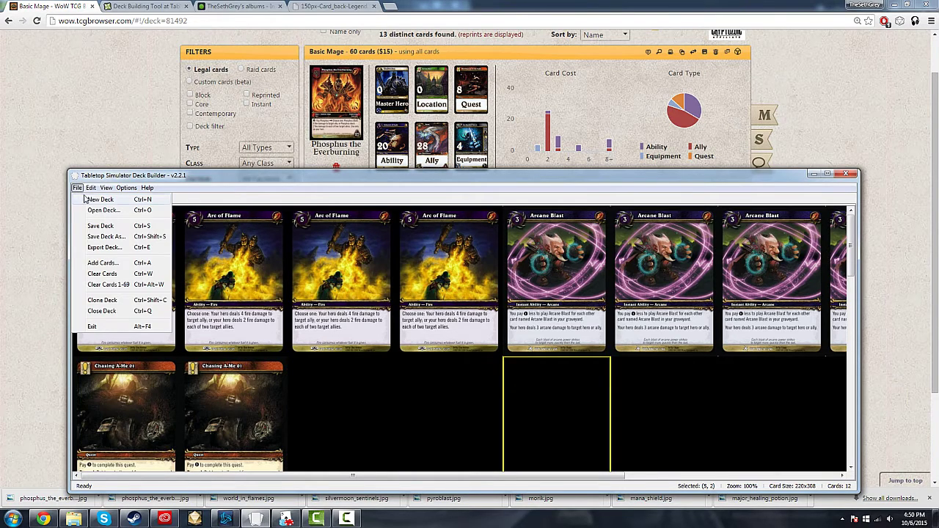
click(87, 200)
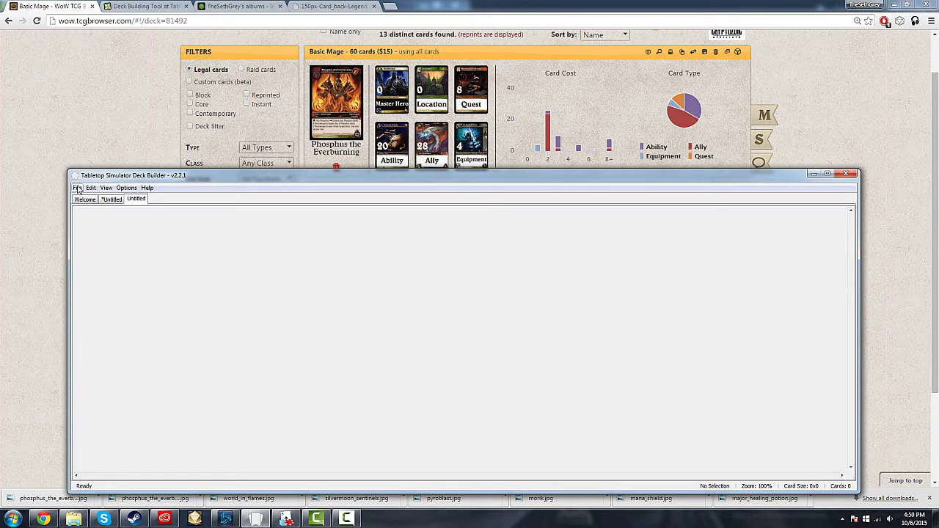
click(77, 188)
click(259, 268)
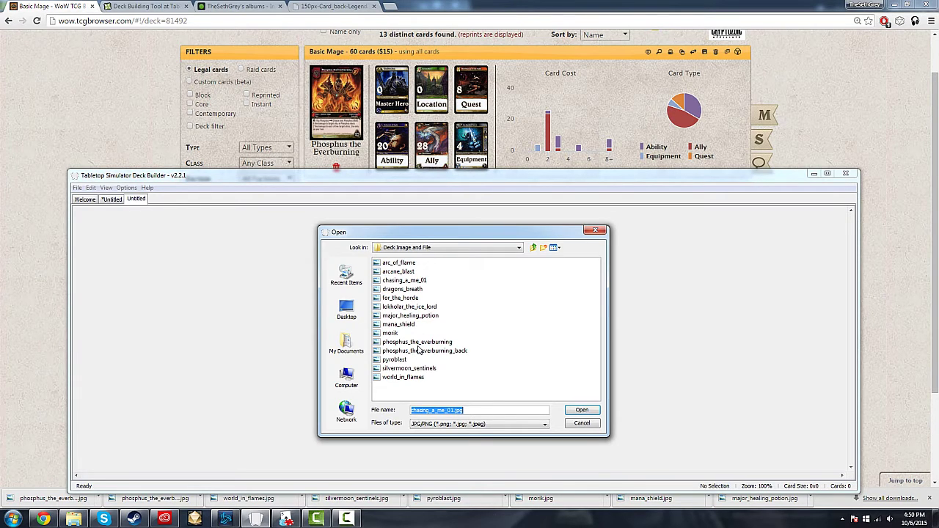
click(418, 343)
double_click(417, 342)
click(281, 269)
Export the hero deck as a 2200 by 2156 high-quality JPG named test in the Deck Image and File folder under WoW TCG
click(77, 188)
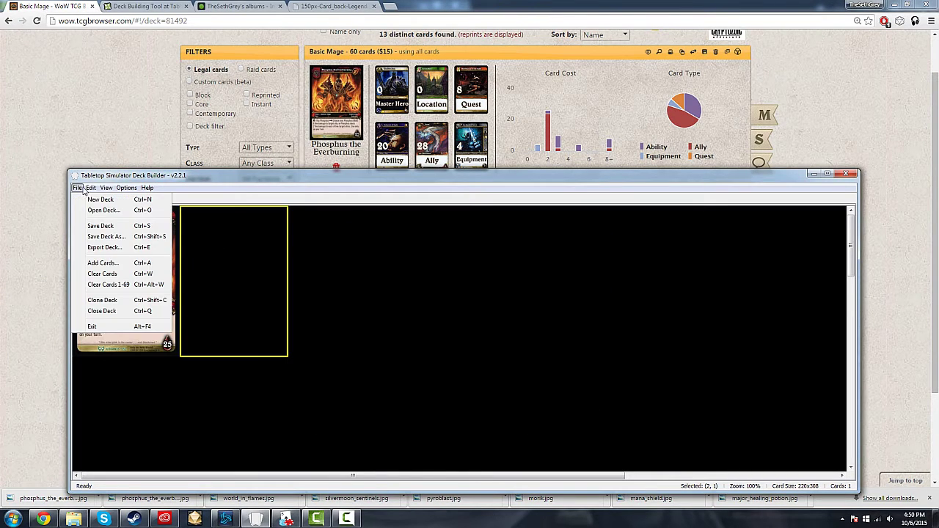
click(104, 248)
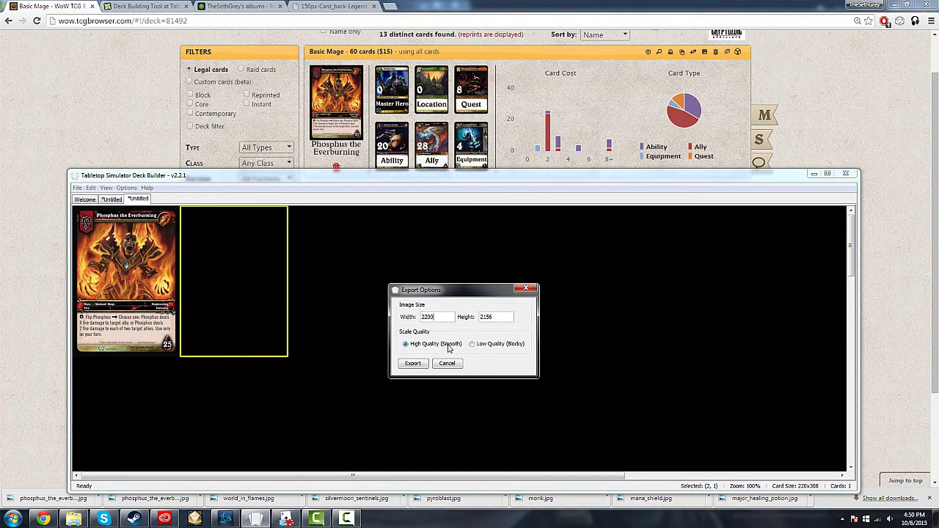
click(414, 363)
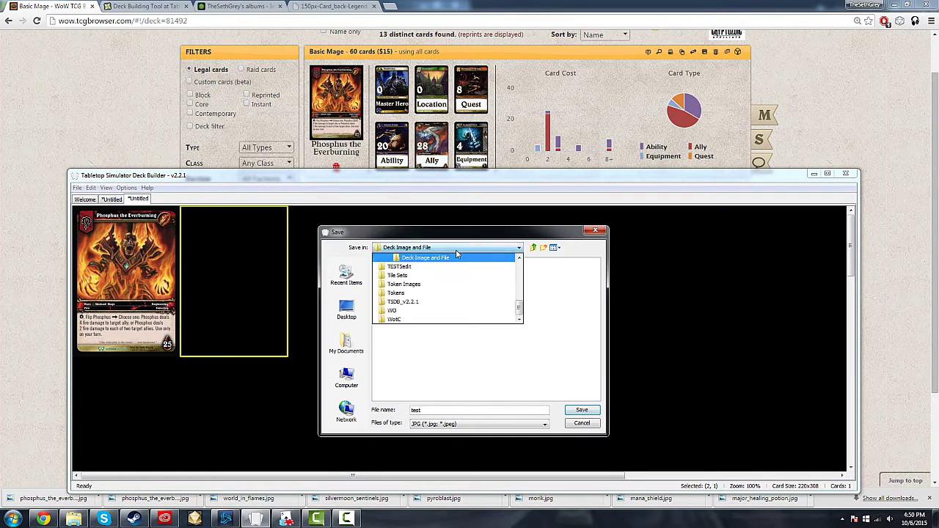
click(468, 247)
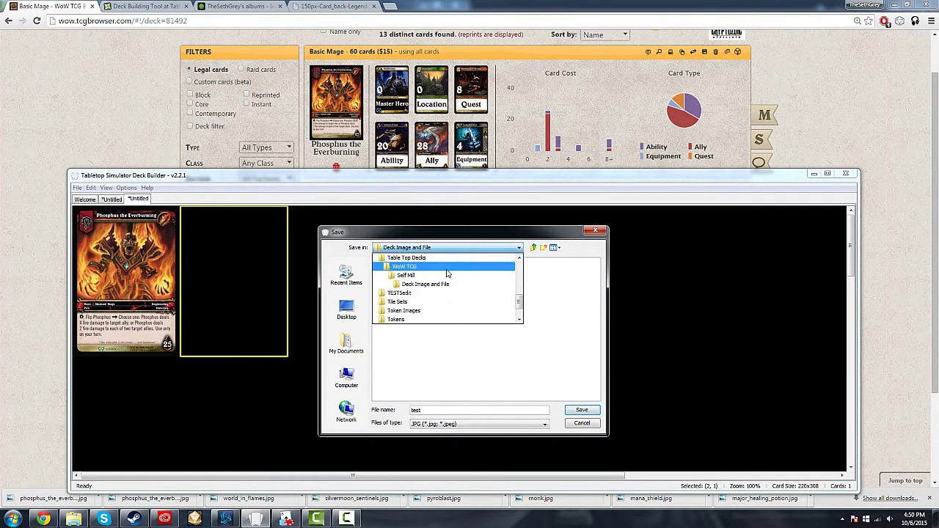
click(439, 274)
double_click(408, 262)
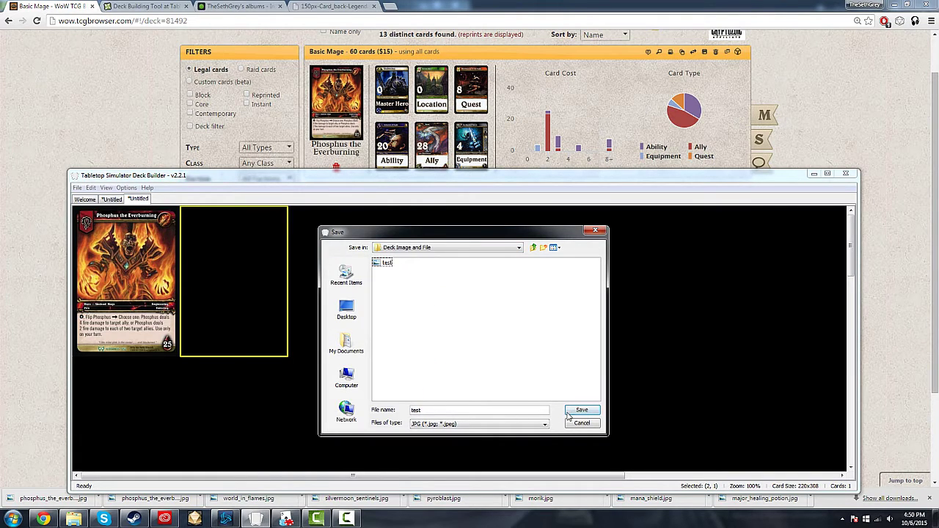
click(573, 412)
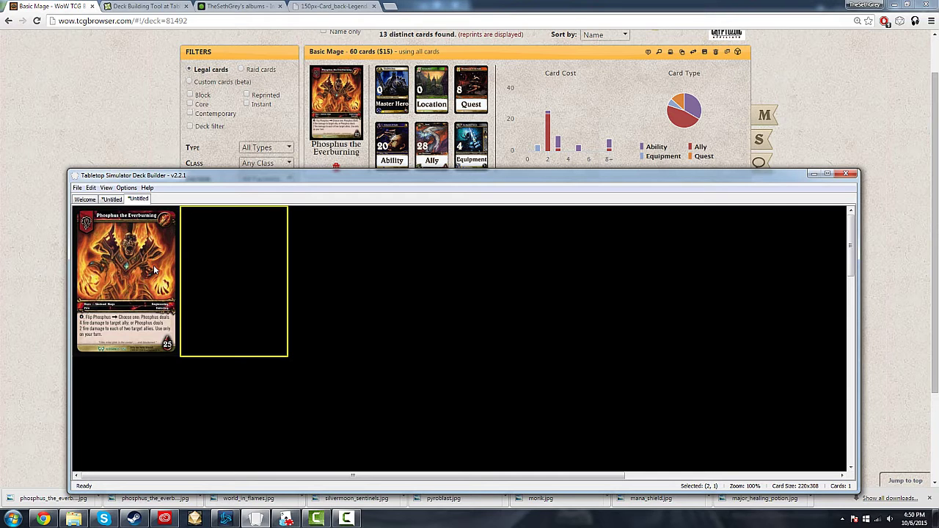
Return to the main deck and check the card quantities in the Basic Mage collection on the website
click(111, 199)
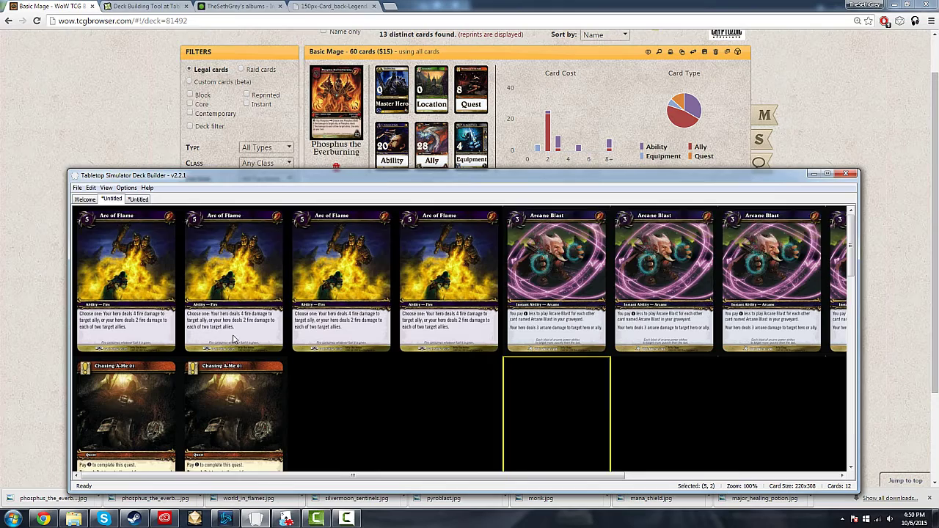
key(alt+Tab)
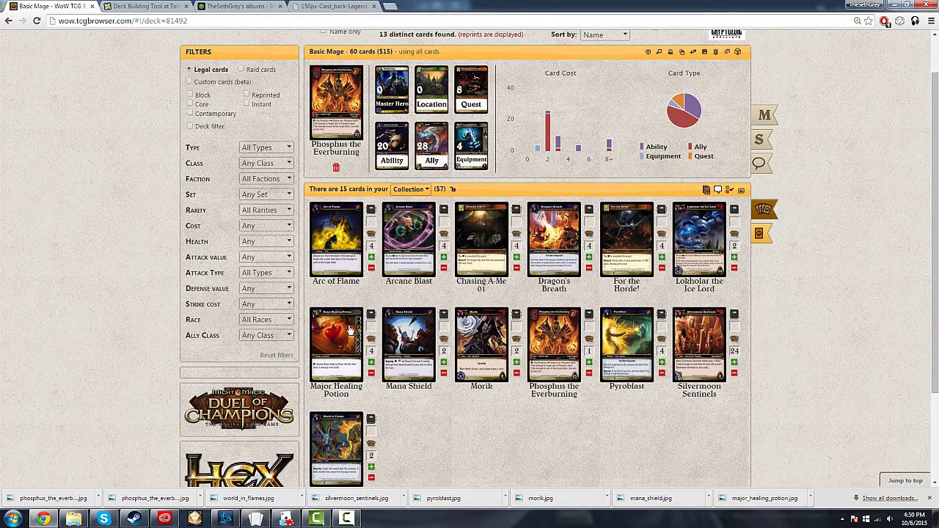
click(316, 519)
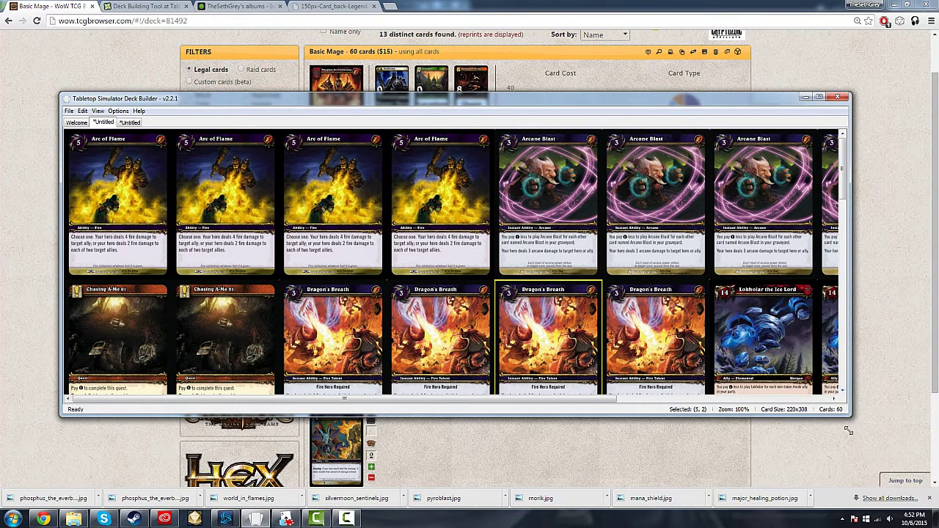
Enlarge the deck builder window and look through the hero deck and all card rows of the main deck
drag(850, 417, 859, 469)
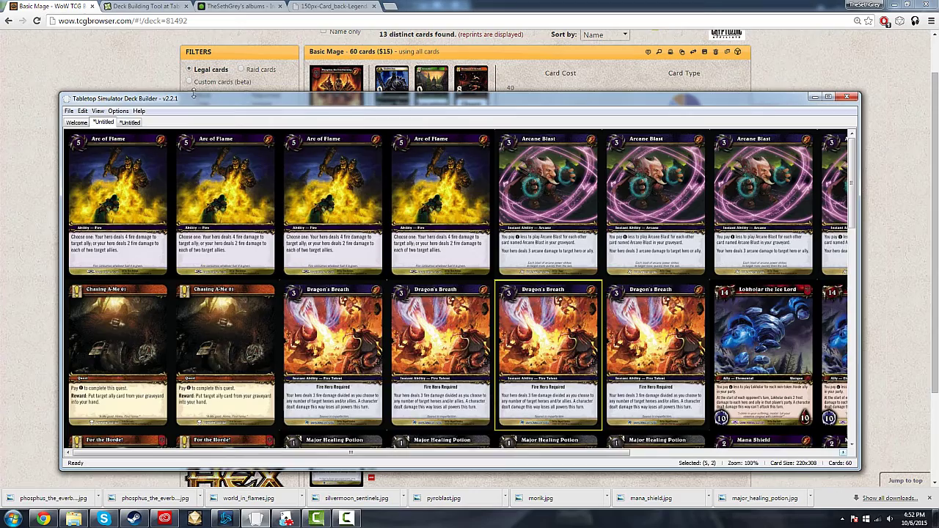
click(130, 122)
click(103, 121)
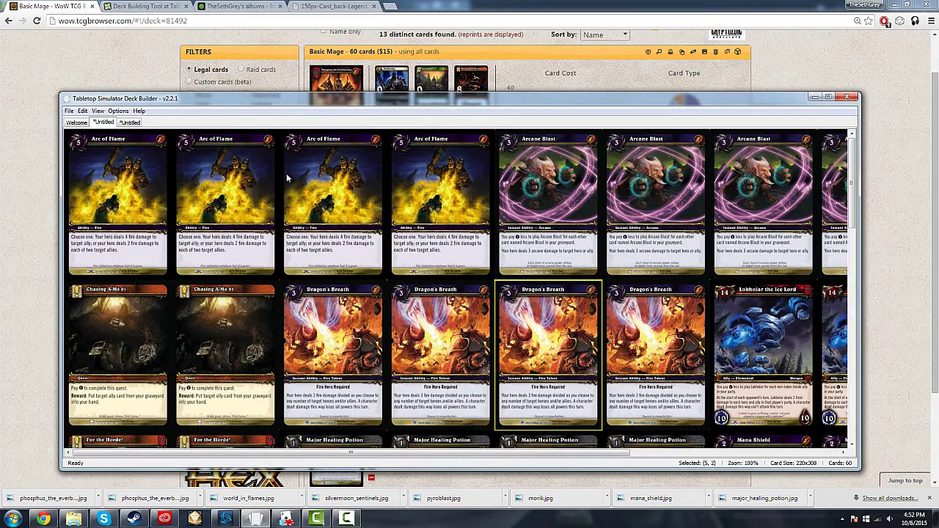
scroll(286, 173, down, 5)
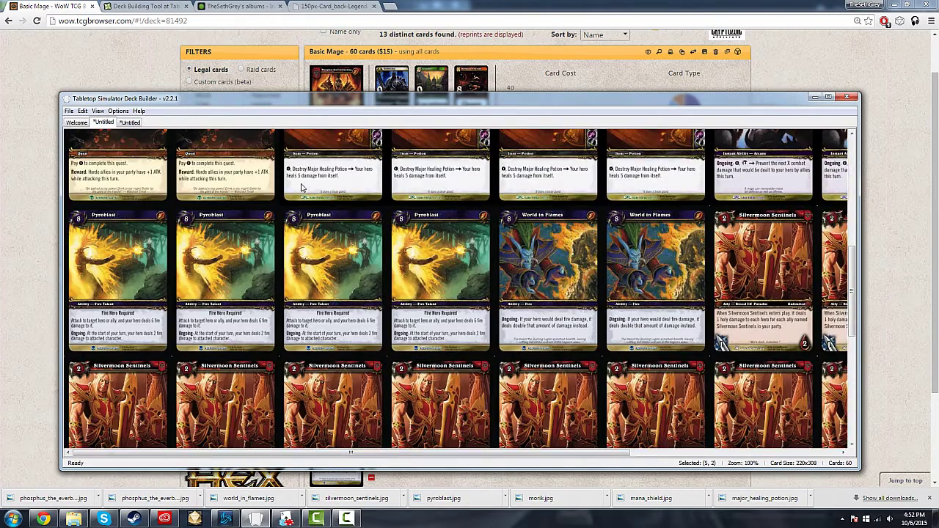
scroll(301, 188, down, 2)
scroll(300, 188, up, 5)
scroll(301, 188, up, 2)
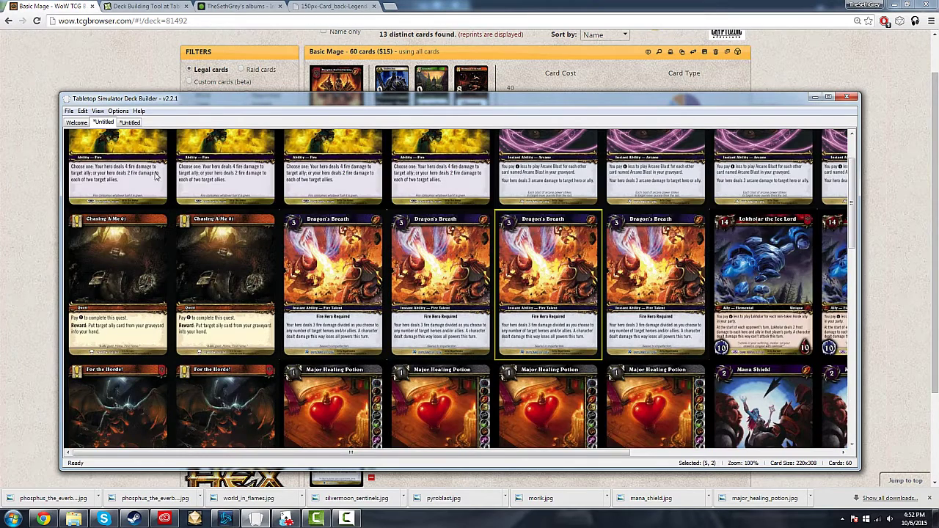
Export the main deck as a 2200 by 2156 high-quality JPG named Basic Mage Deck in the Deck Image and File folder
click(69, 111)
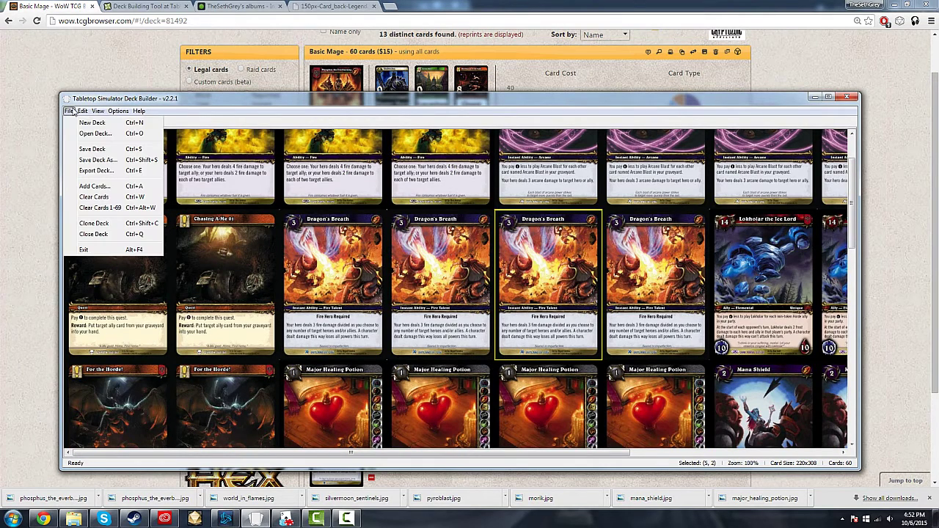
click(91, 170)
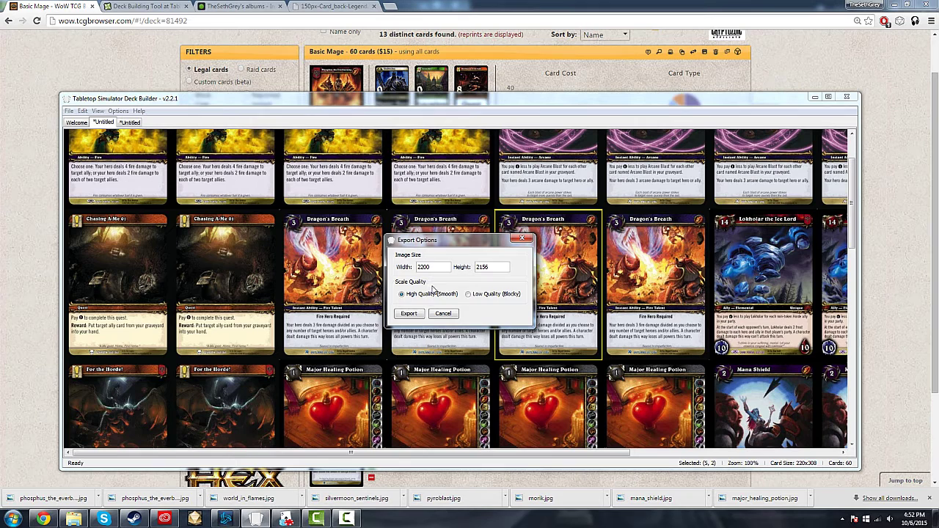
click(417, 313)
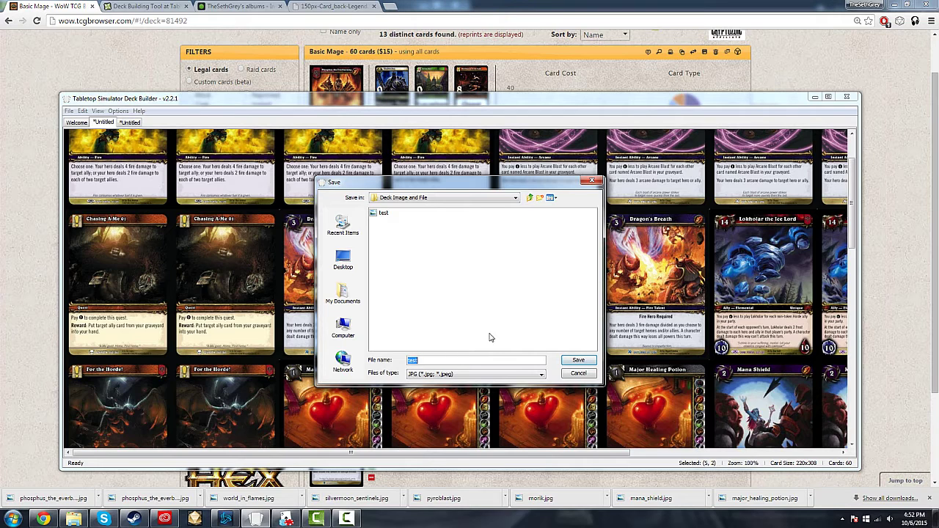
text(Basic Mage Deck)
key(Return)
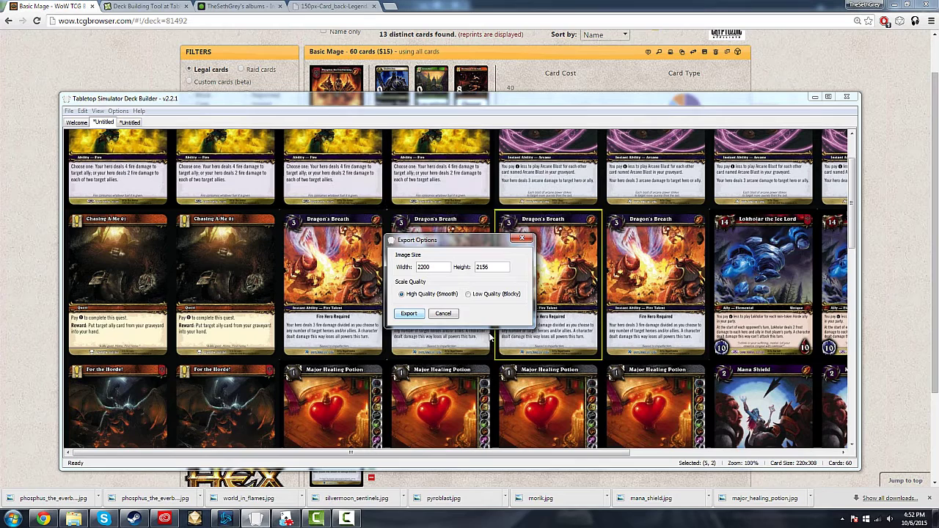
click(473, 293)
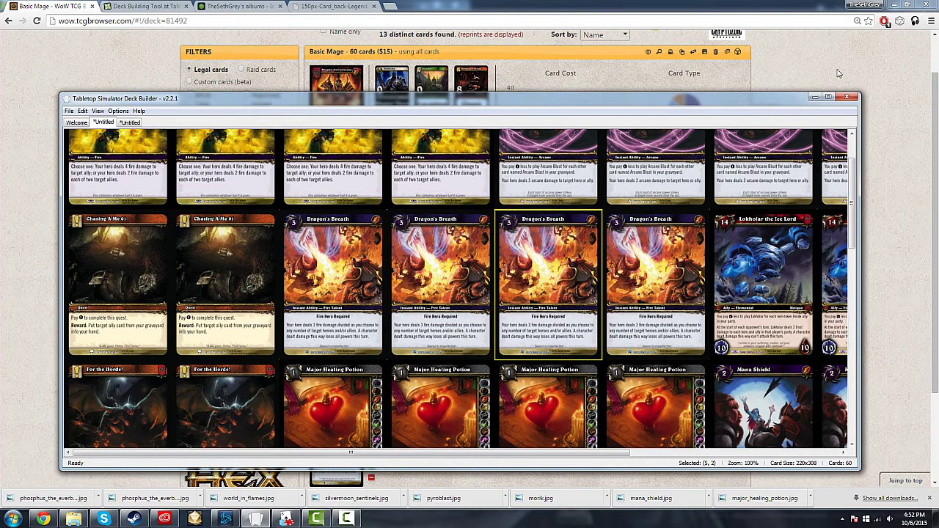
click(846, 97)
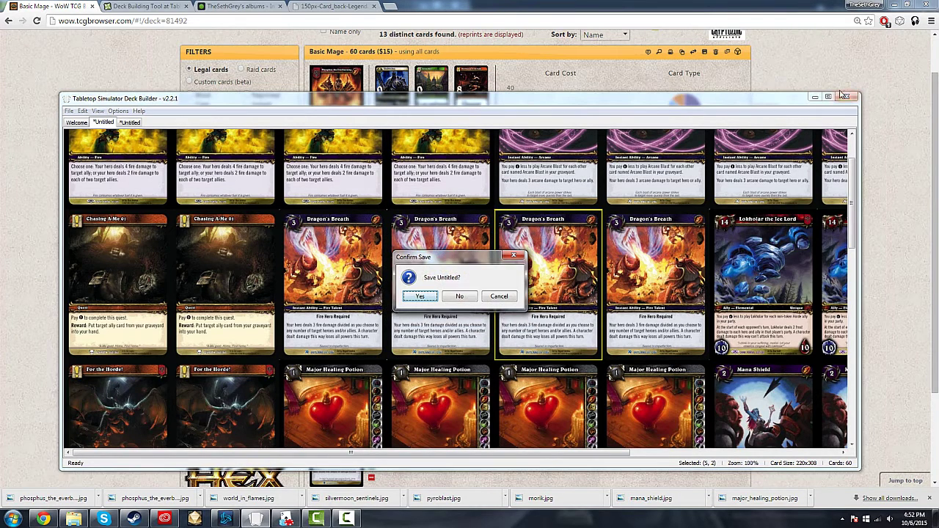
click(429, 301)
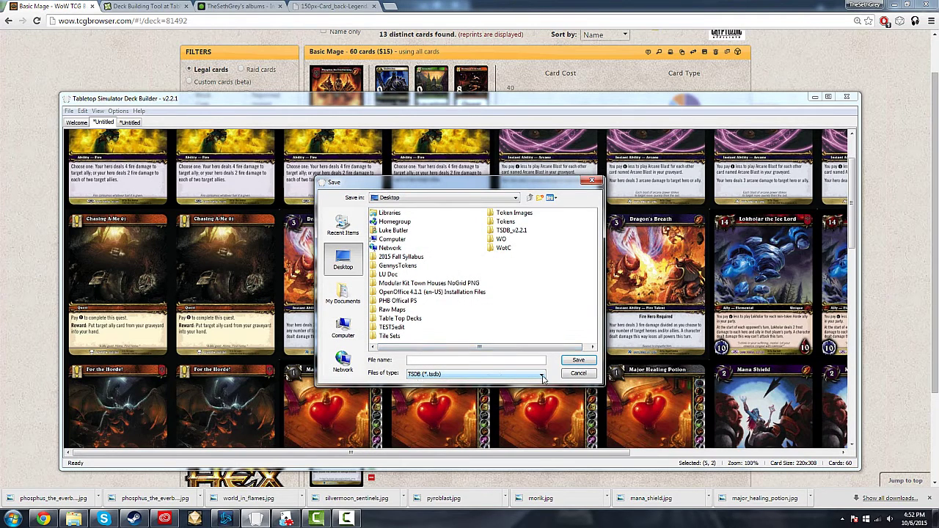
click(577, 374)
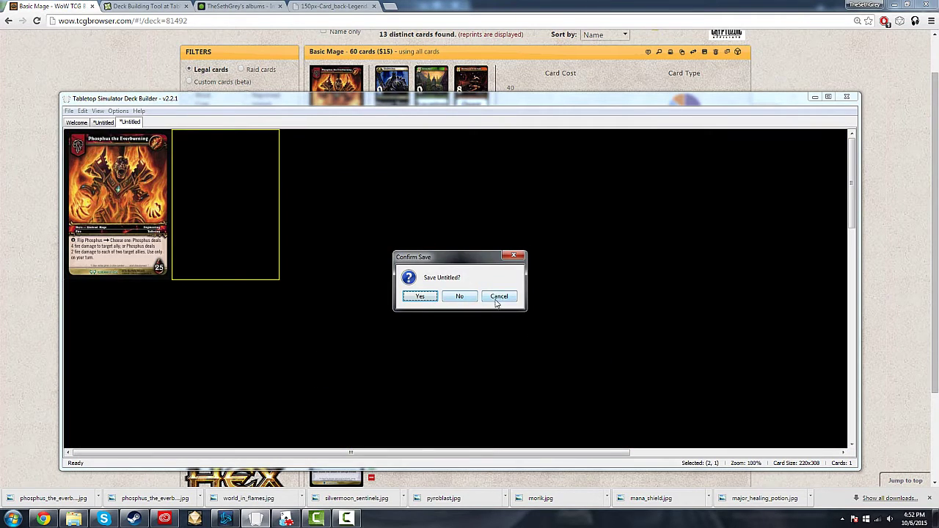
click(497, 298)
Look over the main deck's cards once more and close the deck builder without saving the untitled decks
click(103, 122)
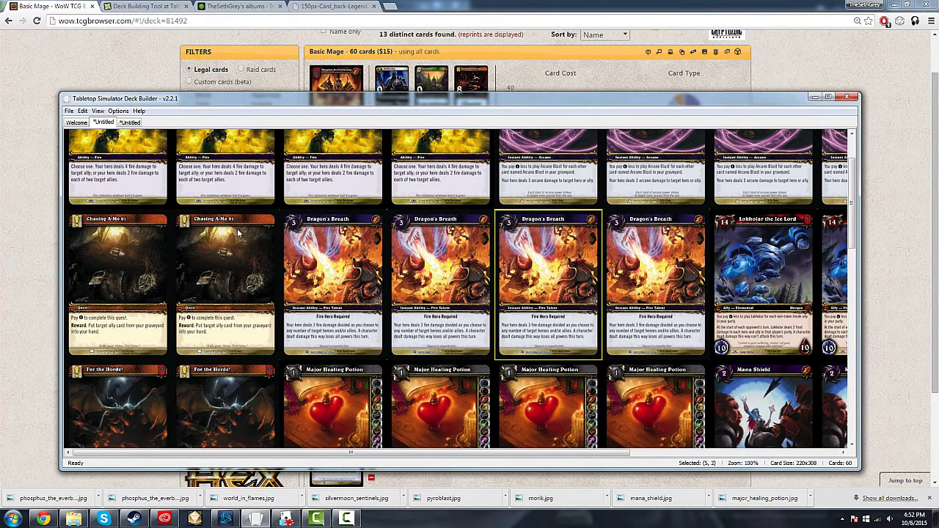
scroll(418, 314, down, 5)
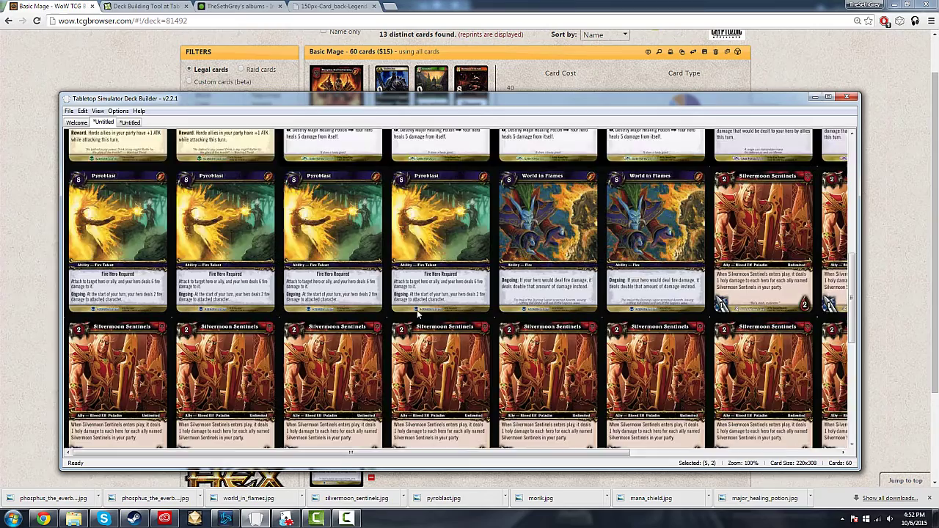
scroll(418, 314, down, 3)
scroll(418, 314, up, 6)
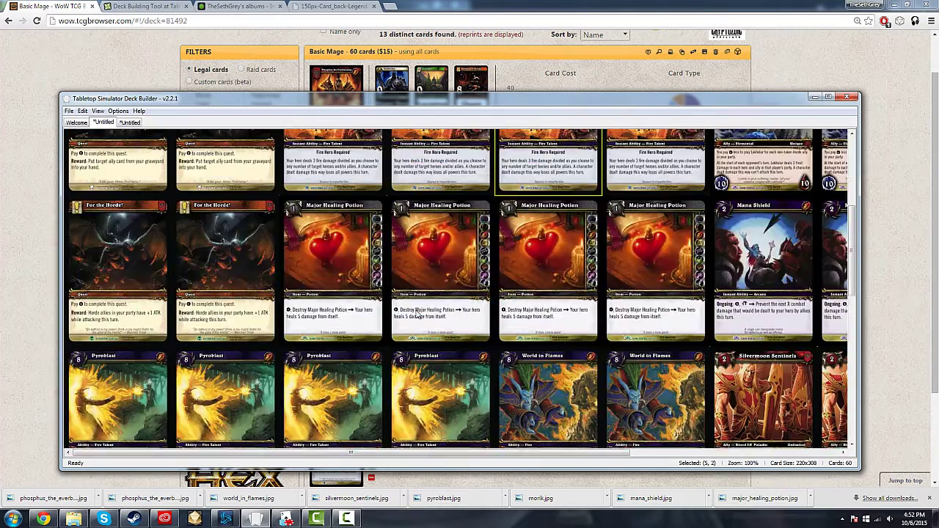
scroll(417, 314, up, 3)
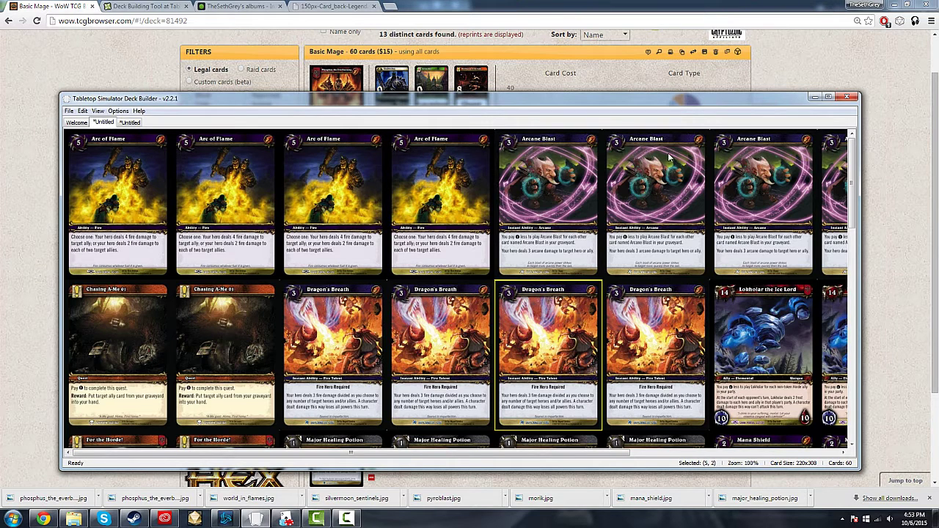
click(846, 96)
click(459, 295)
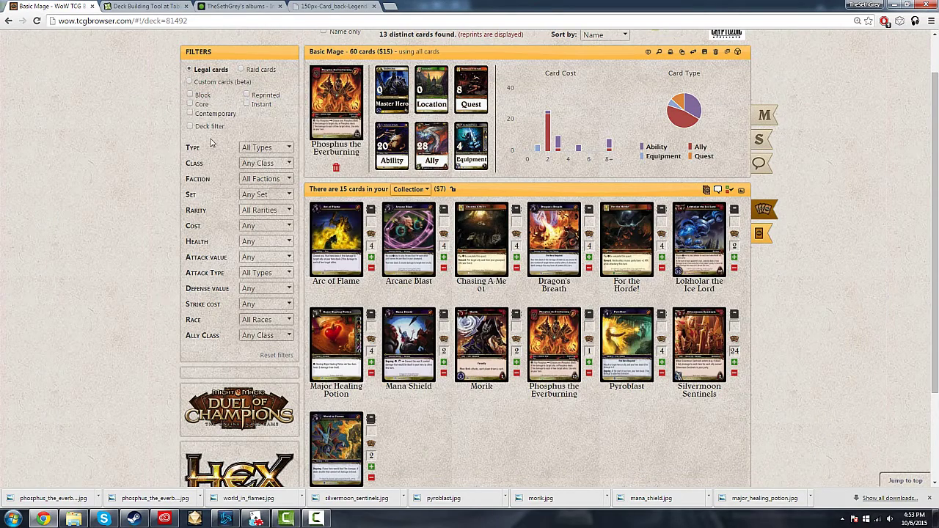
Switch to Imgur and add the Basic Mage Deck image from the Self Mill Deck Image and File folder to a new upload
scroll(208, 138, up, 2)
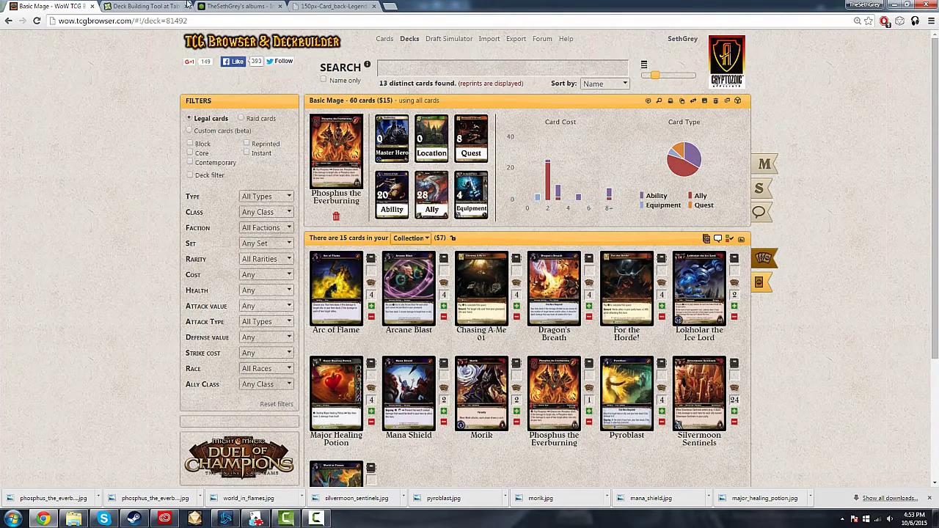
click(227, 6)
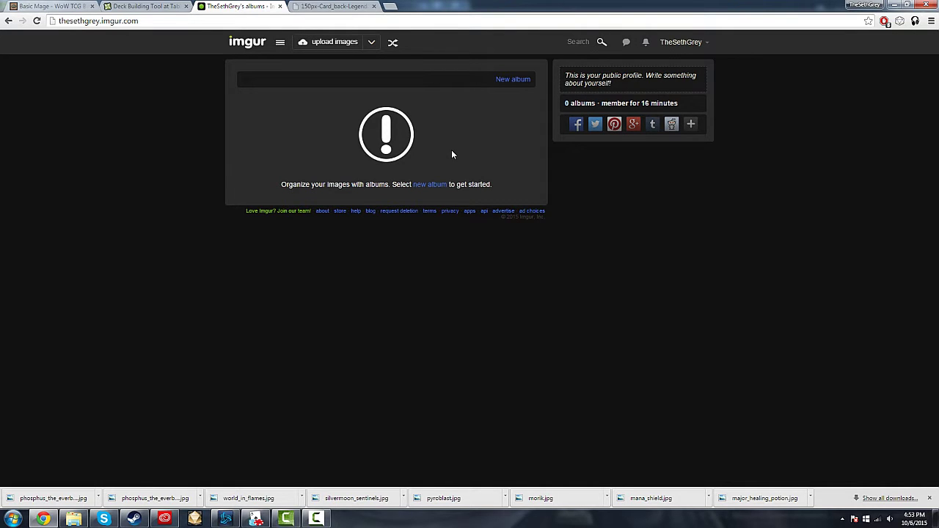
click(329, 44)
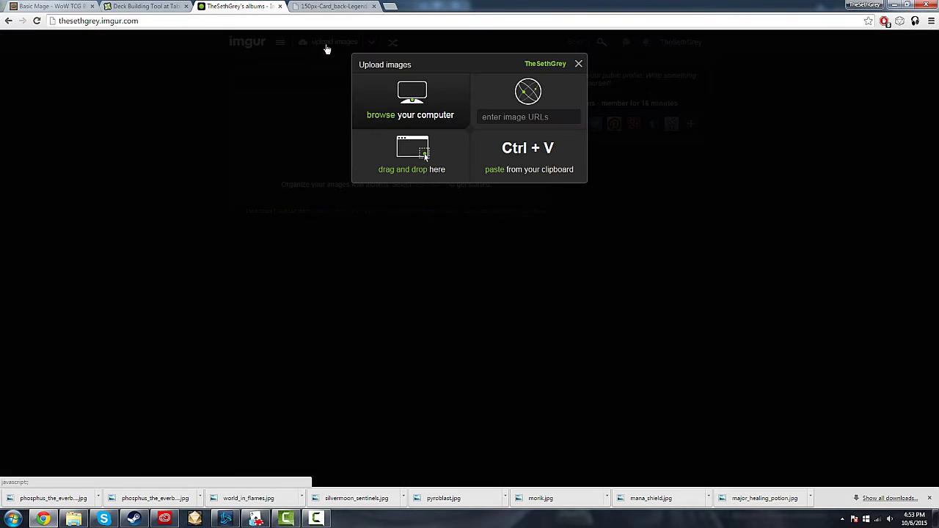
click(399, 101)
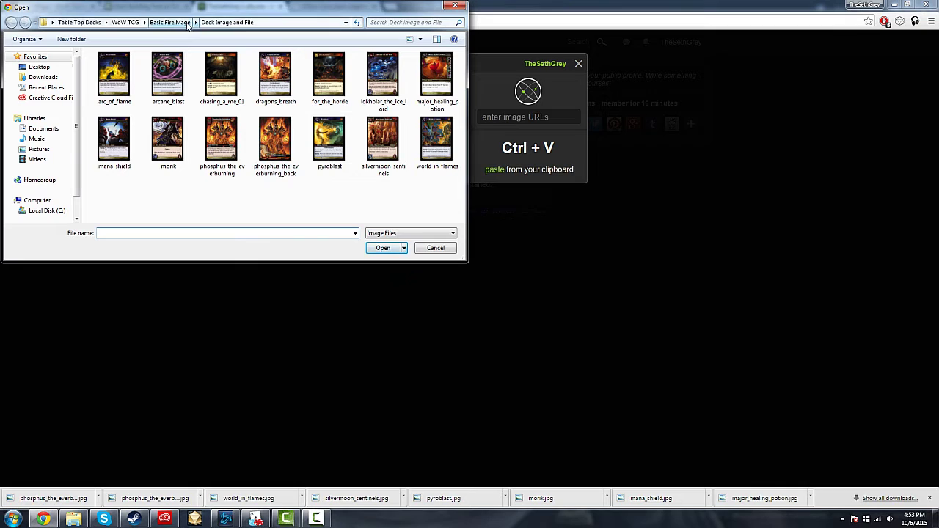
click(176, 18)
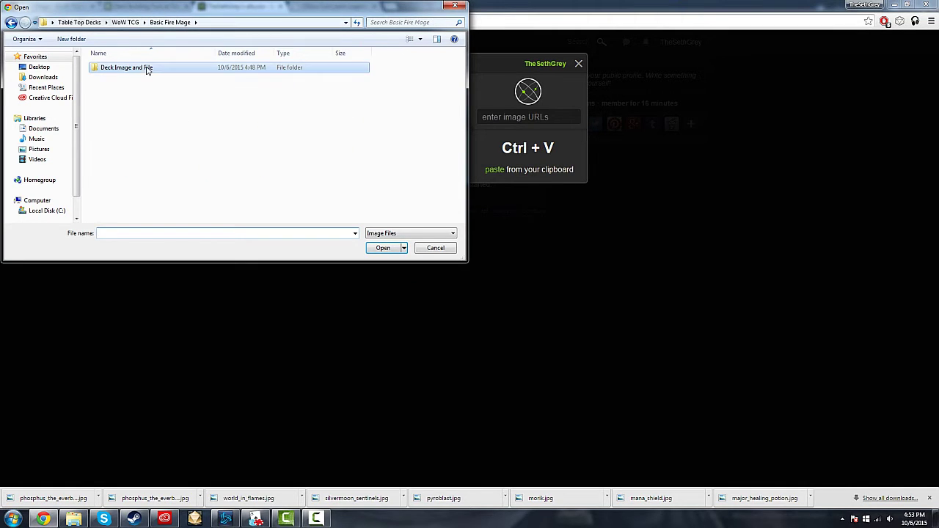
double_click(147, 67)
click(125, 22)
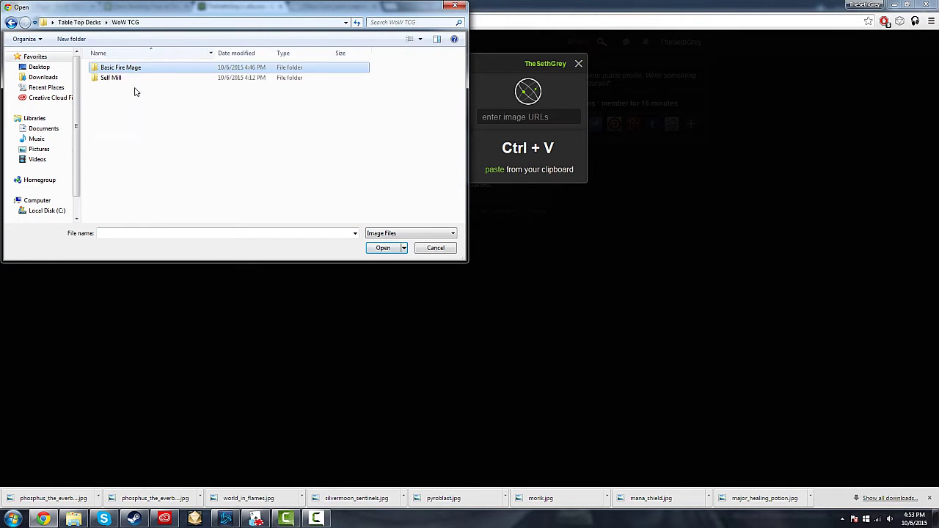
double_click(119, 78)
double_click(116, 70)
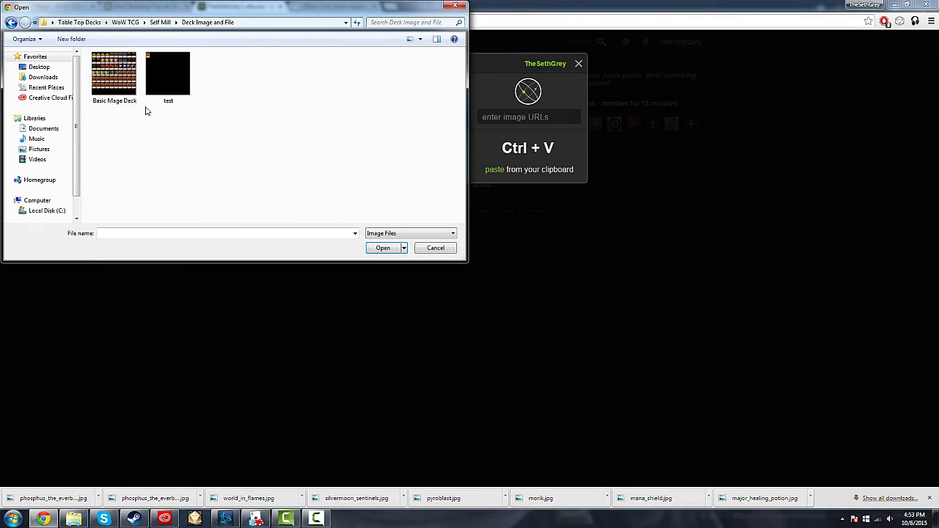
double_click(114, 76)
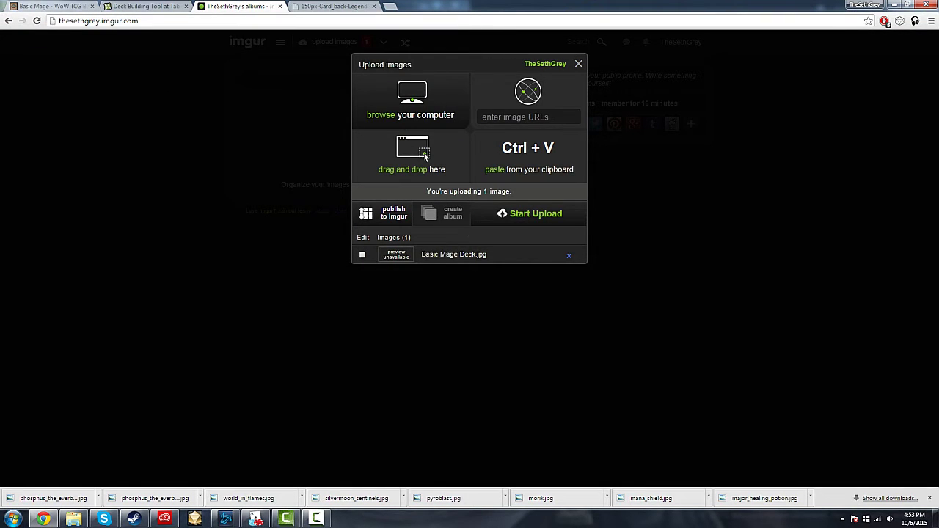
Add the test image from the same folder, upload both images as an untitled album, and look over the album page
click(409, 115)
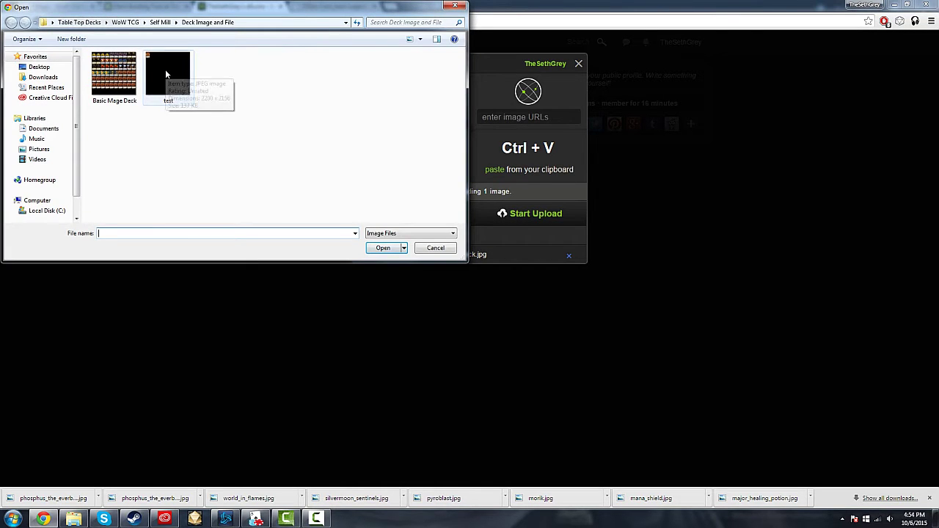
double_click(165, 69)
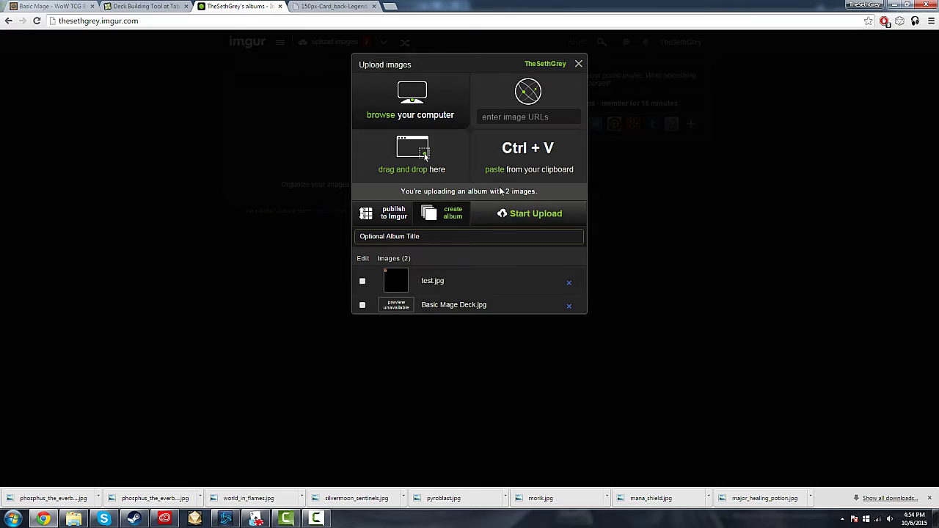
click(515, 217)
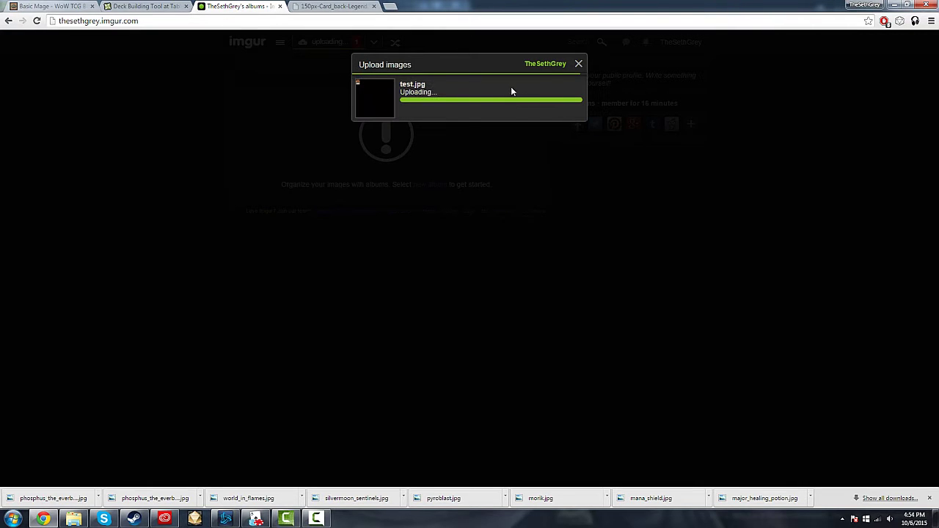
click(578, 69)
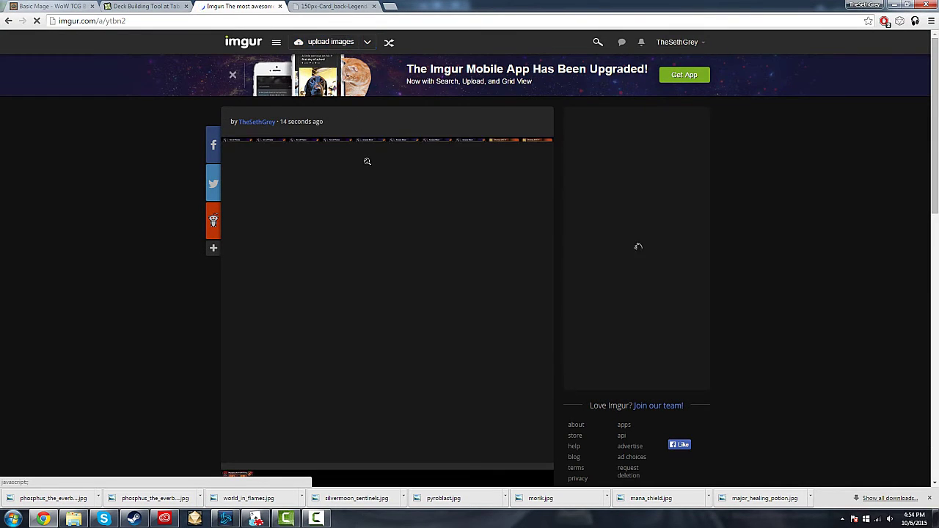
scroll(323, 213, down, 1)
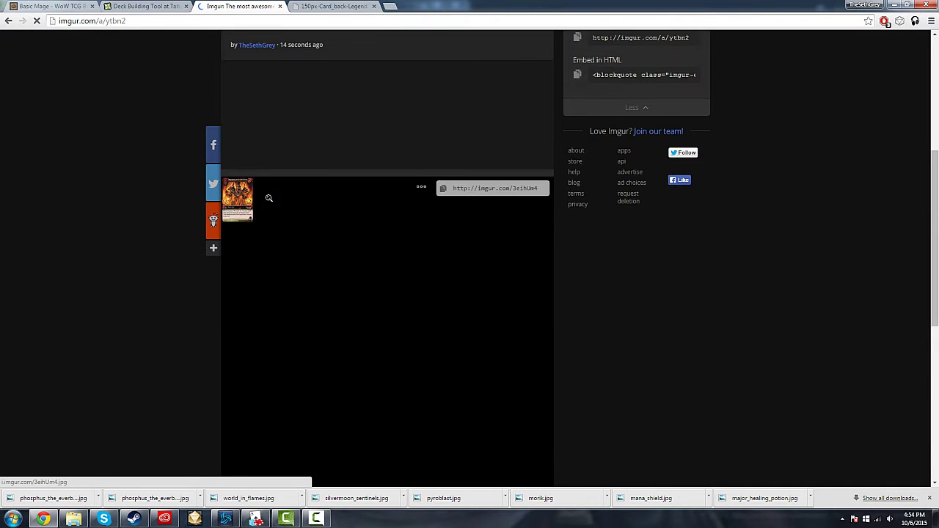
scroll(321, 189, up, 4)
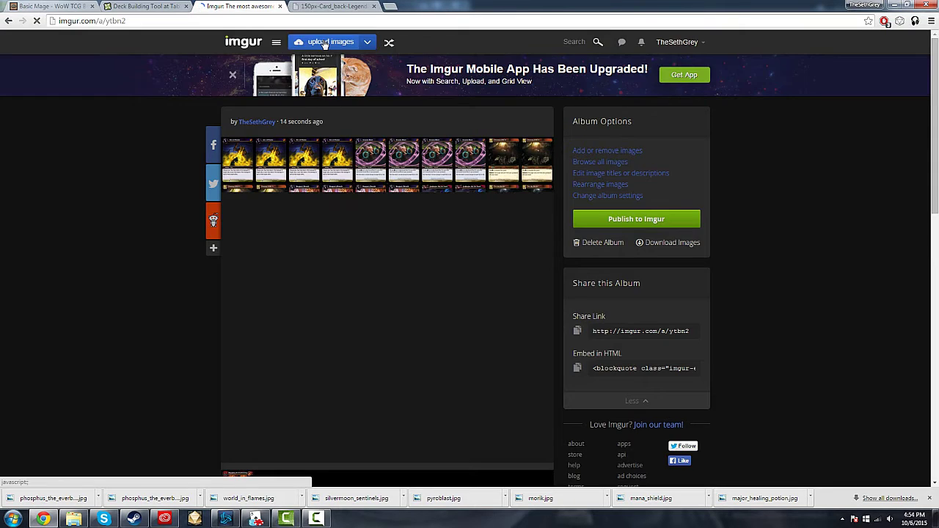
Queue phosphus_the_everburning_back.jpg from the Basic Fire Mage Deck Image and File folder for upload and close the upload window
click(325, 42)
click(413, 118)
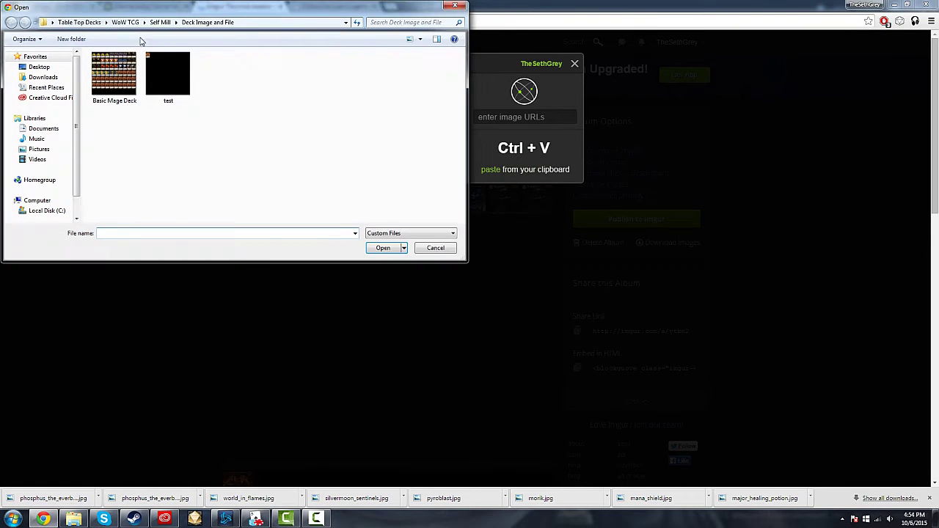
click(125, 22)
double_click(146, 67)
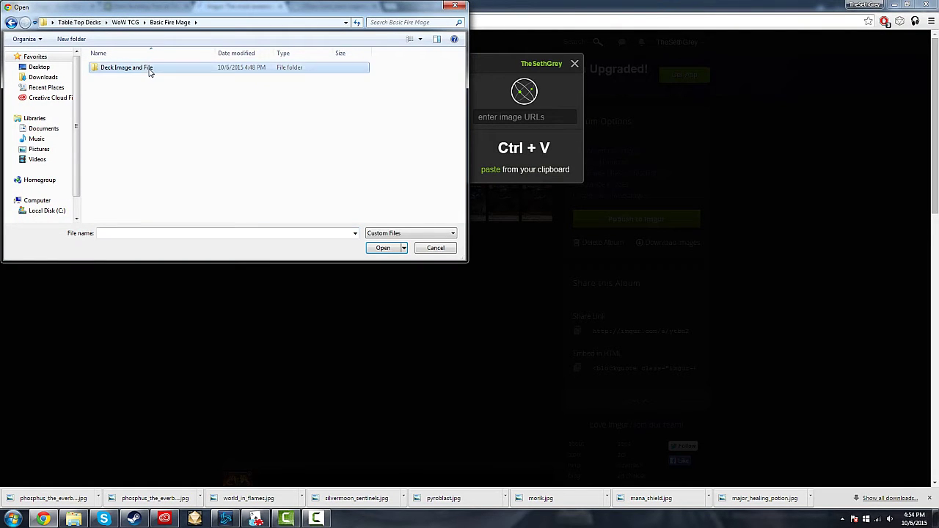
double_click(132, 67)
double_click(277, 150)
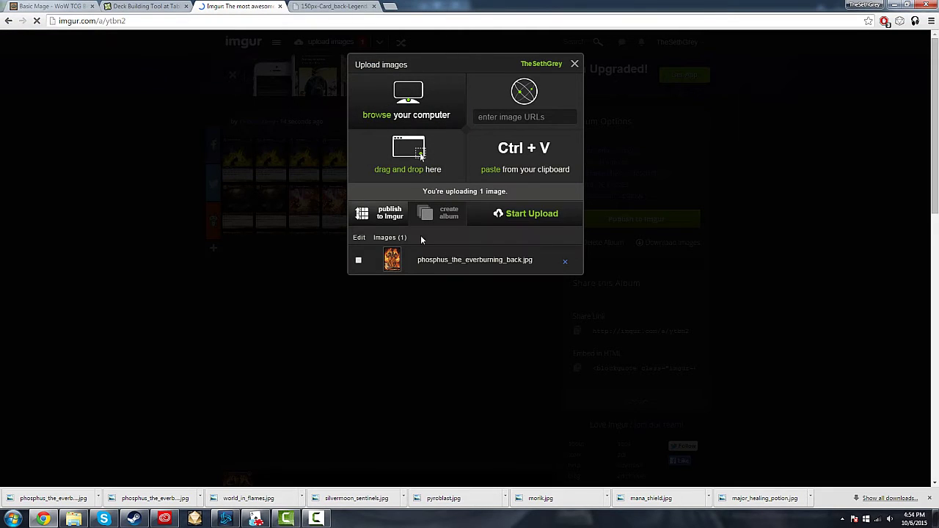
click(574, 64)
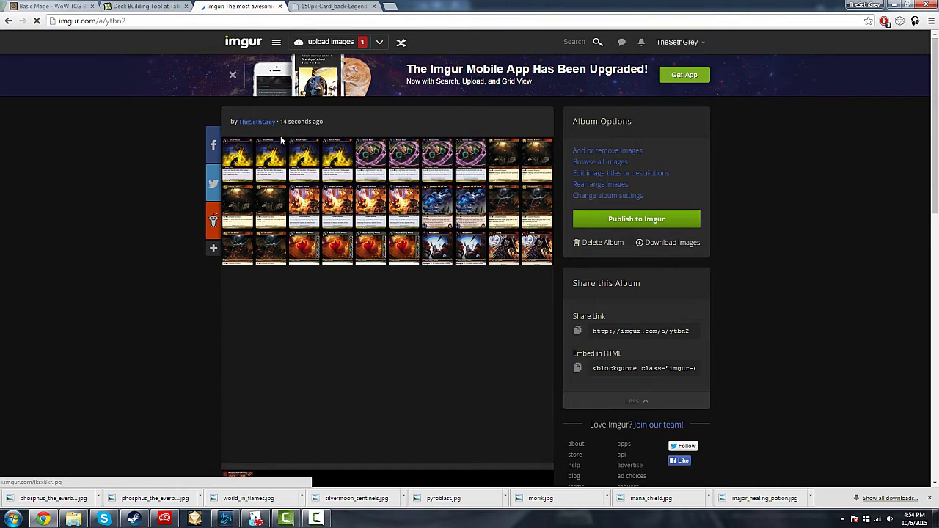
Check the web-hosted Legend card back and its address, and review the main deck and hero deck images in the Imgur album
click(300, 5)
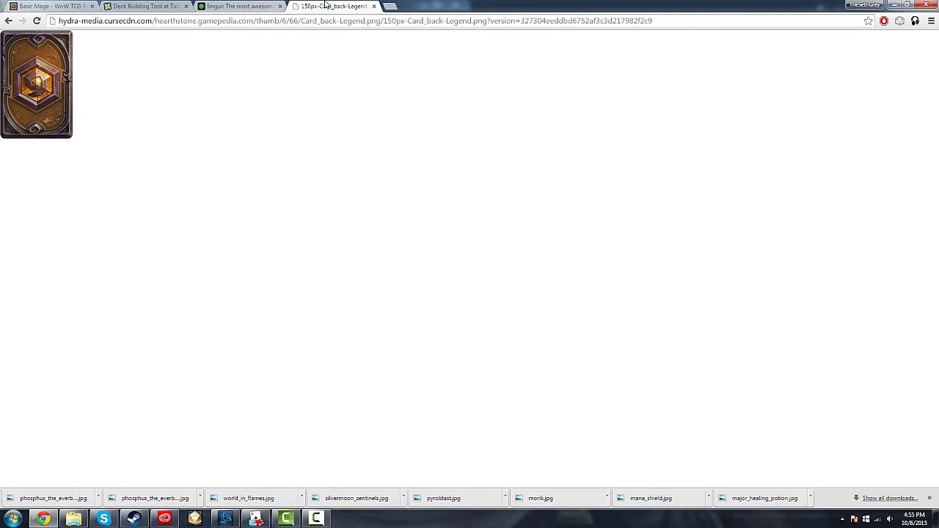
click(305, 20)
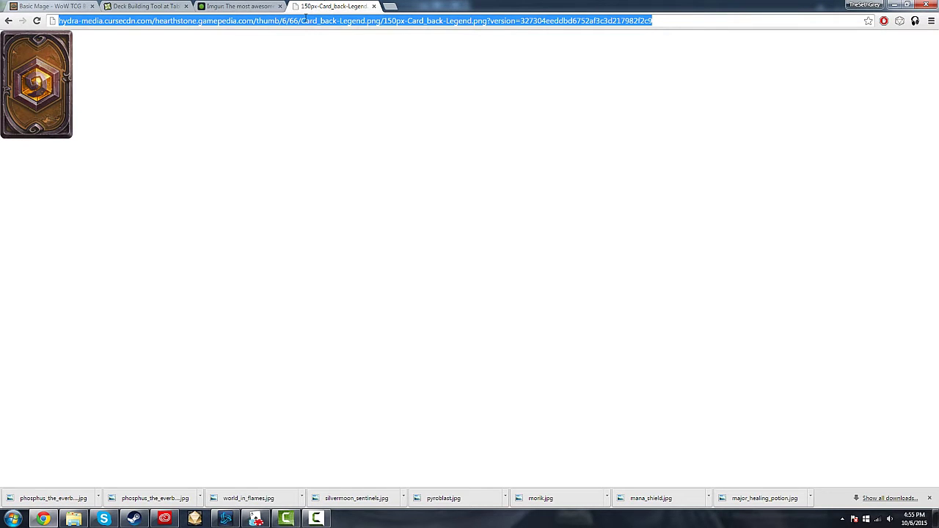
click(273, 5)
scroll(330, 189, down, 4)
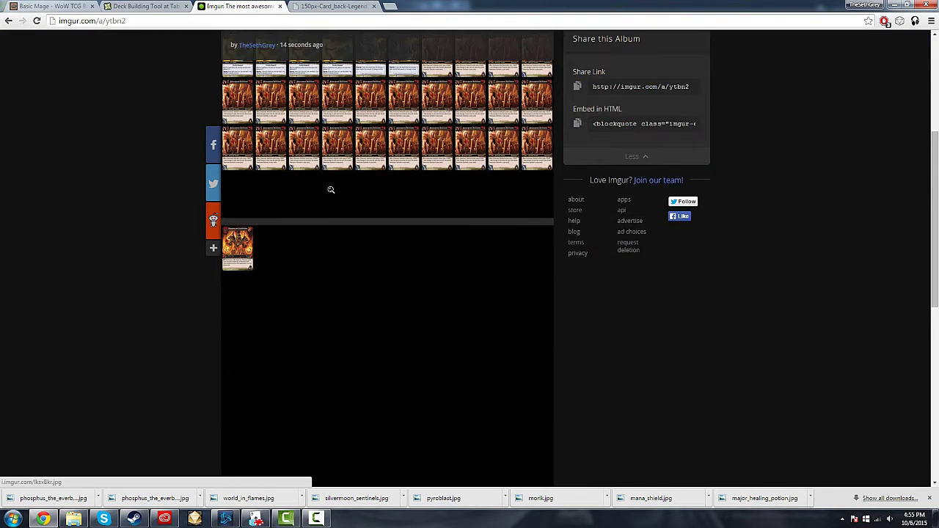
scroll(329, 189, up, 3)
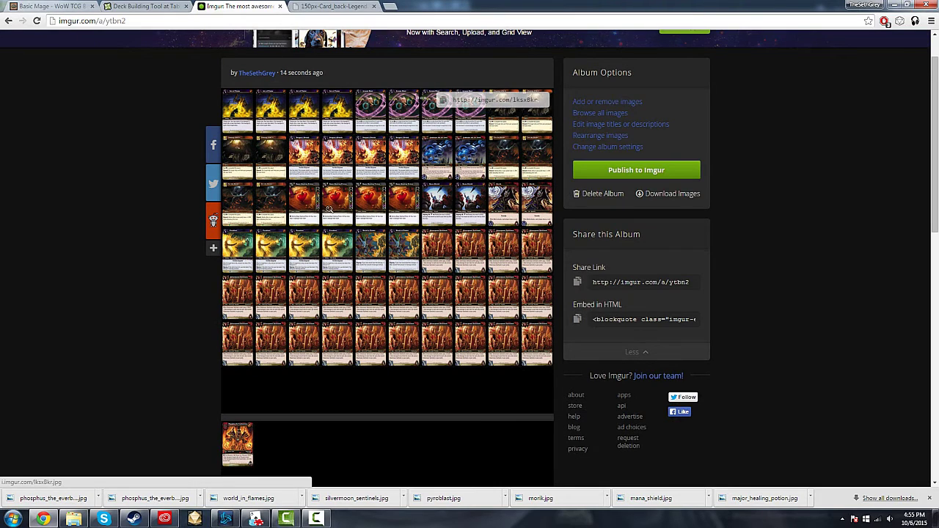
scroll(328, 209, down, 3)
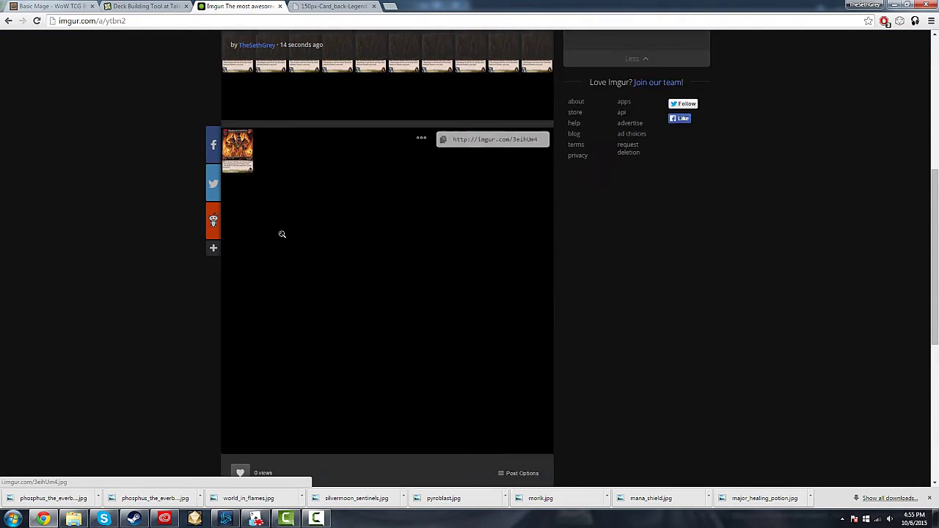
scroll(281, 235, up, 5)
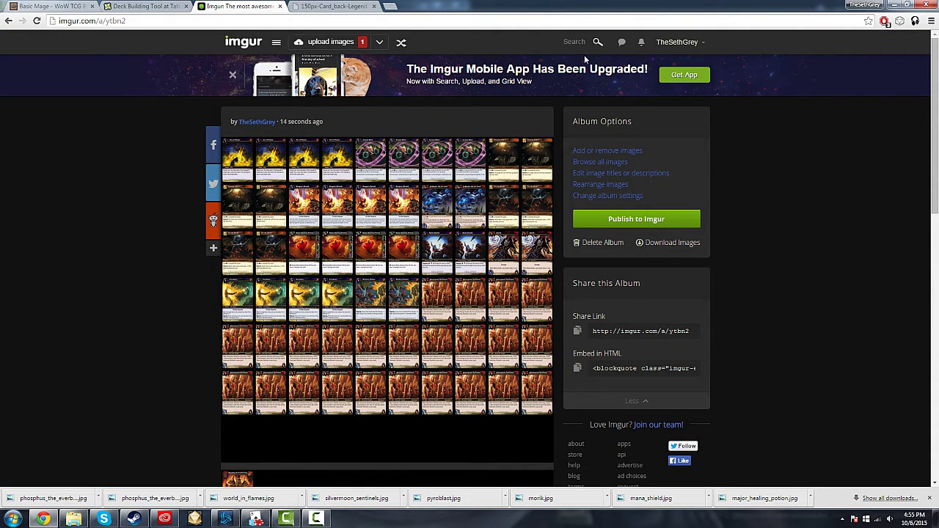
Upload the queued phosphus_the_everburning_back.jpg image, close the upload window and return to the album images
click(326, 42)
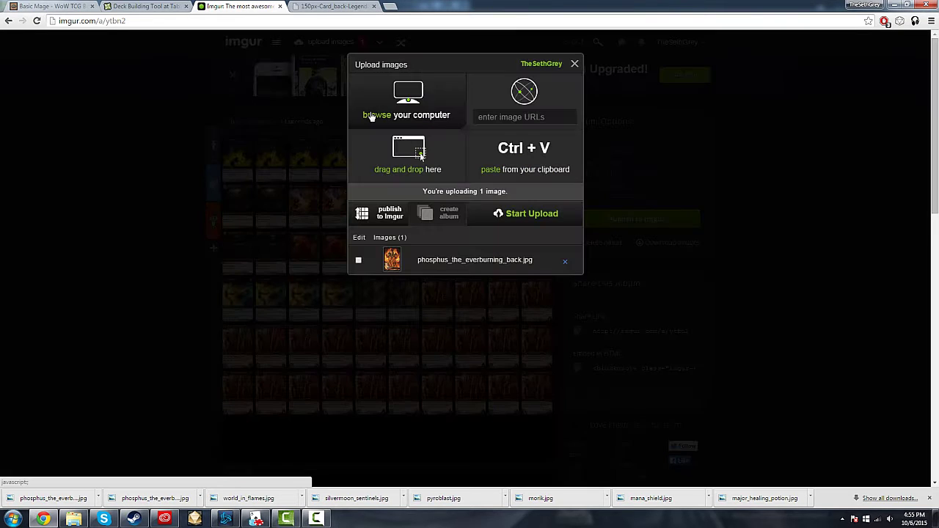
right_click(456, 258)
click(524, 212)
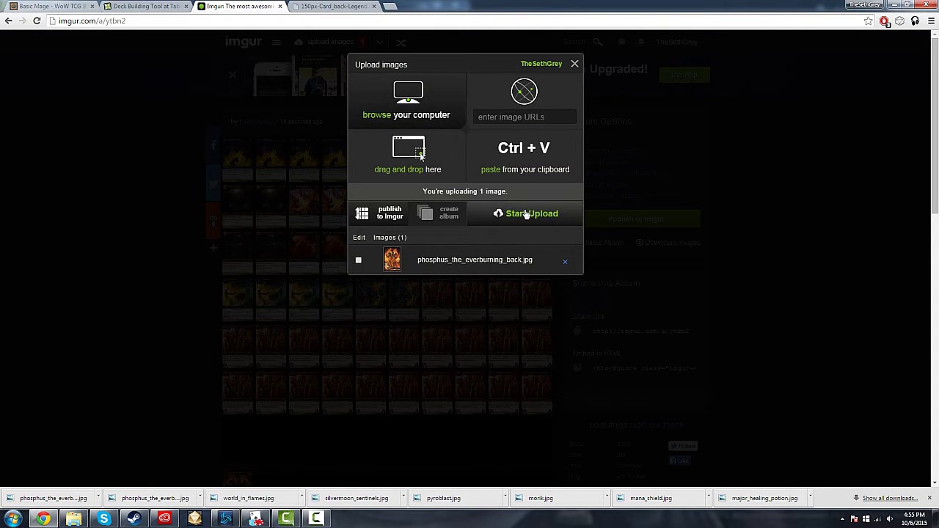
click(524, 212)
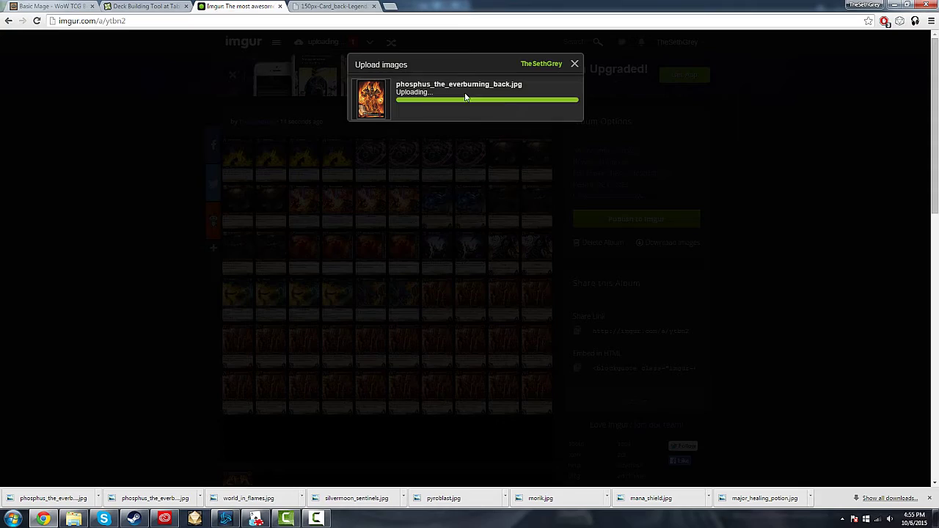
scroll(403, 99, down, 1)
scroll(398, 101, up, 1)
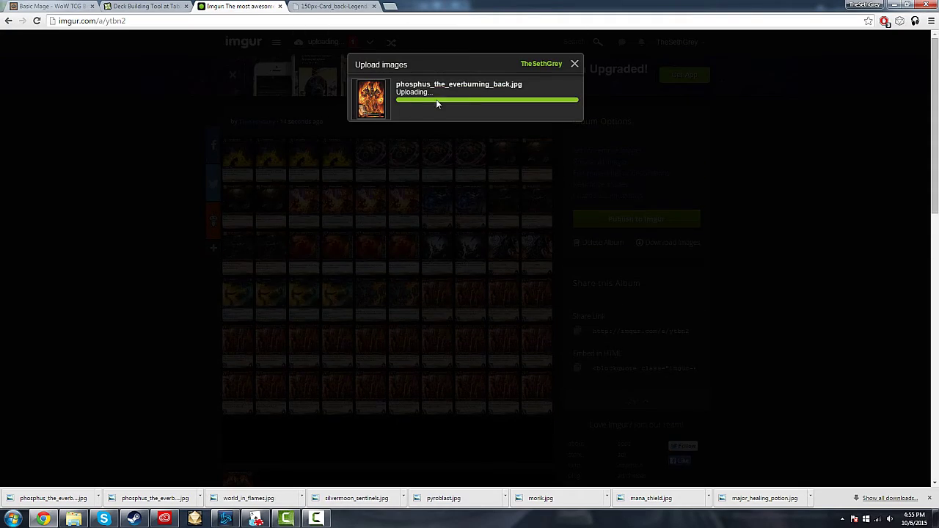
click(573, 64)
scroll(433, 172, down, 3)
scroll(433, 171, up, 2)
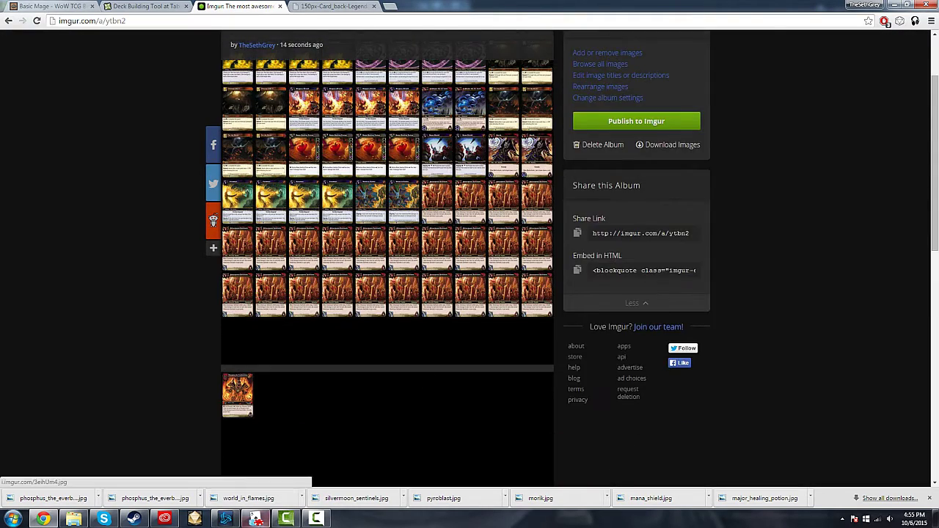
Switch to Tabletop Simulator, reopen the chest and open the import form for a new custom deck
click(256, 518)
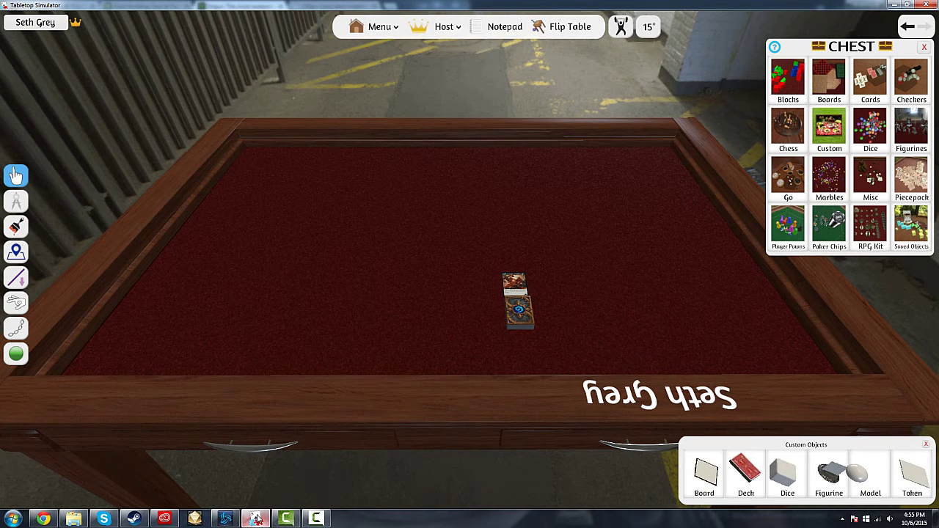
click(923, 48)
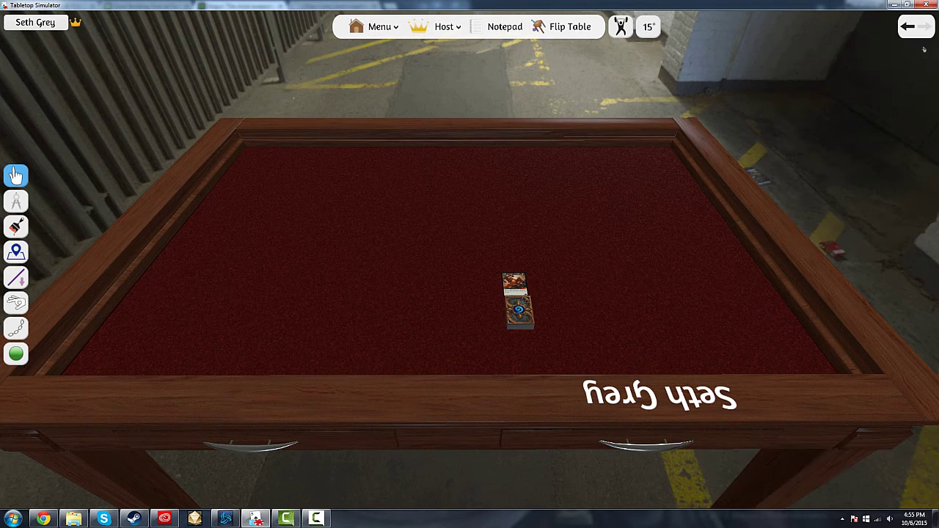
click(442, 36)
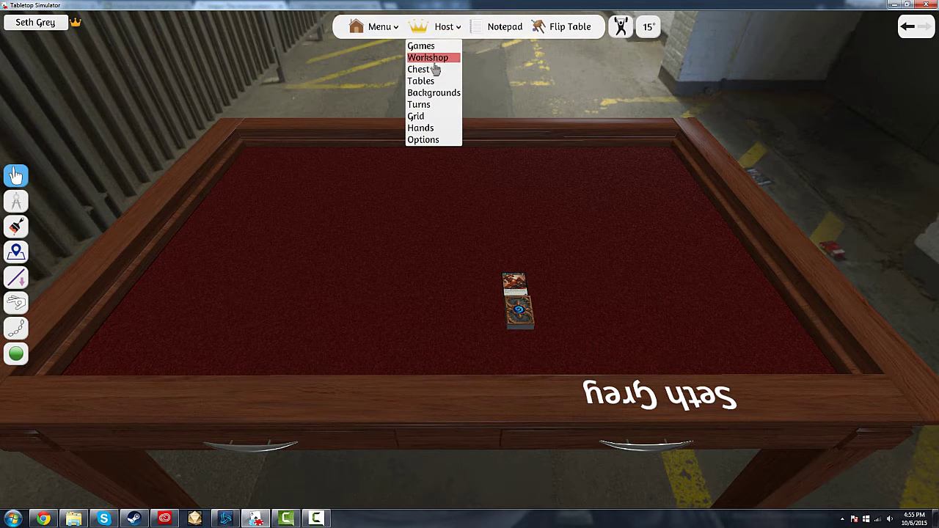
click(433, 69)
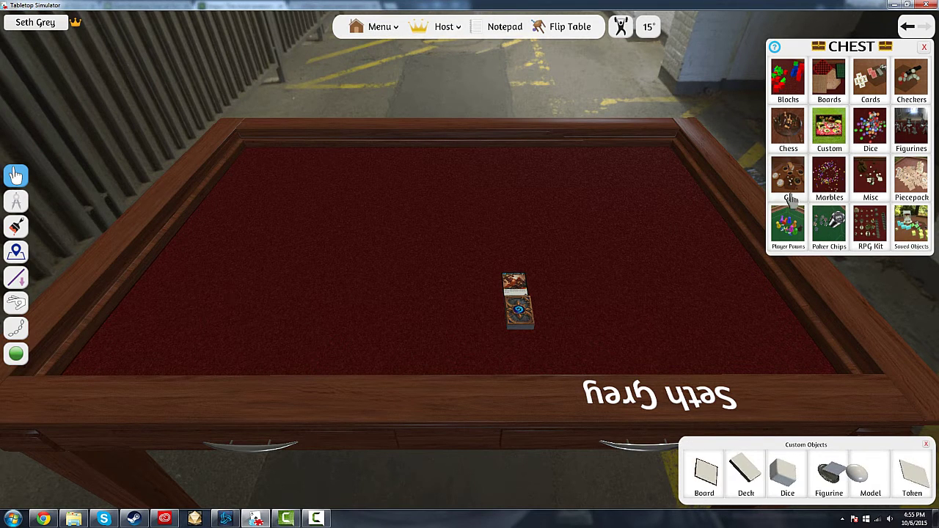
click(746, 477)
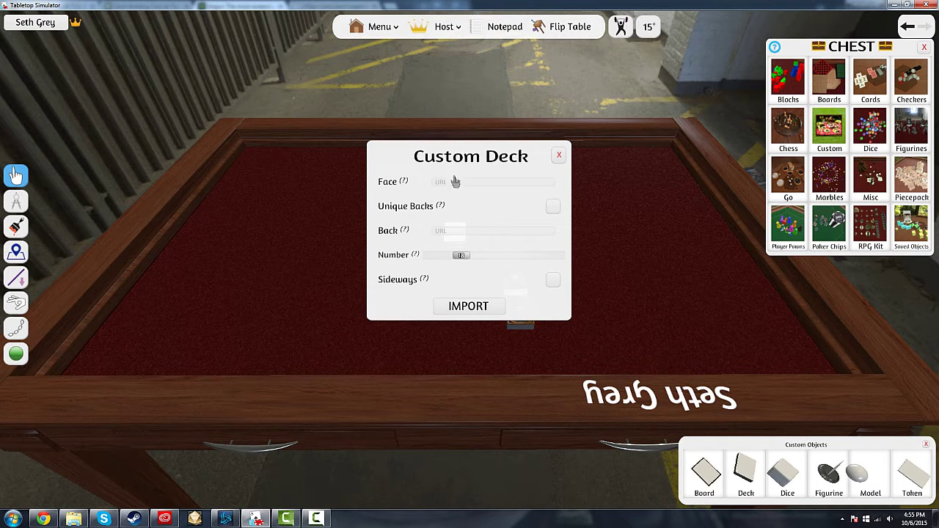
mouse_move(387, 183)
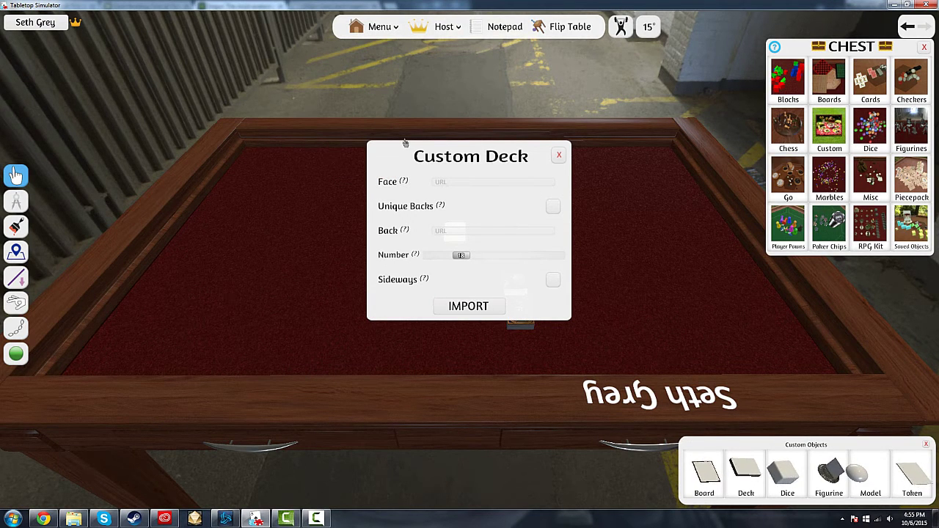
Switch to Chrome, open the untitled album from the Imgur account's albums and look over its deck images
click(43, 519)
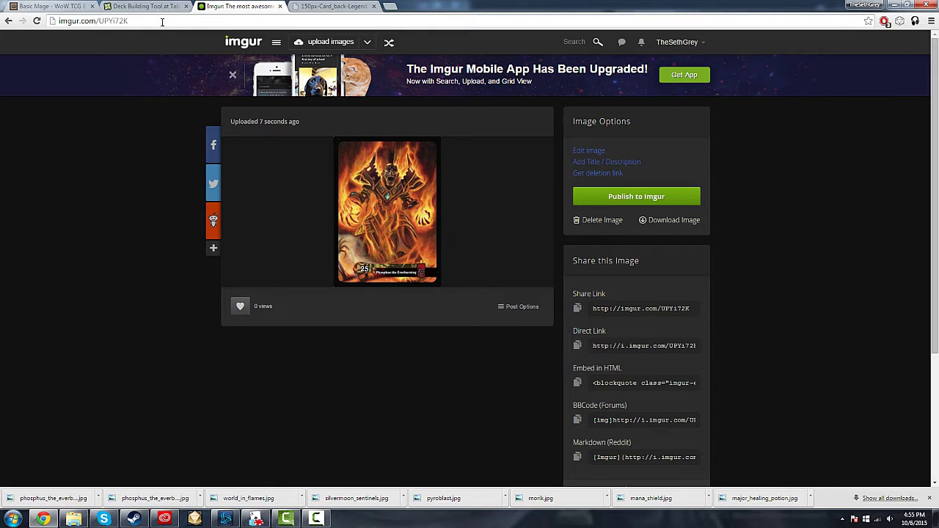
mouse_move(697, 50)
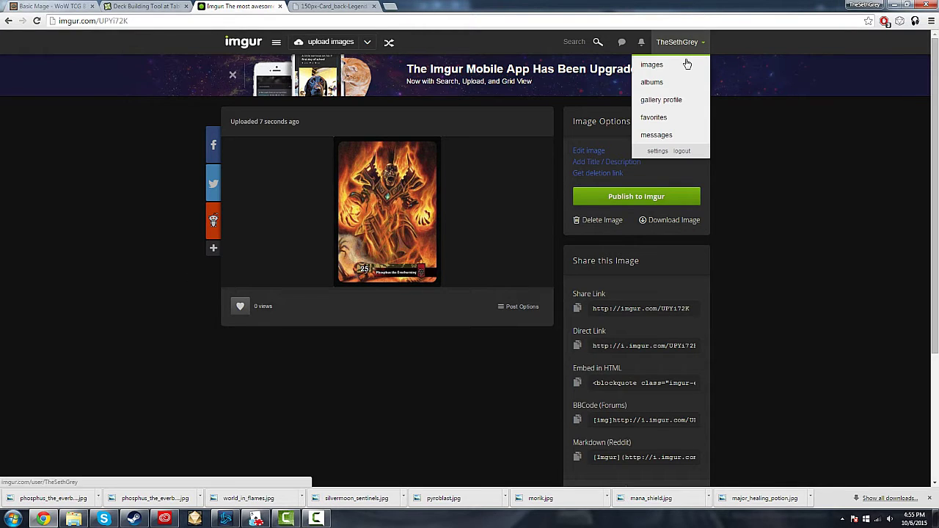
click(652, 83)
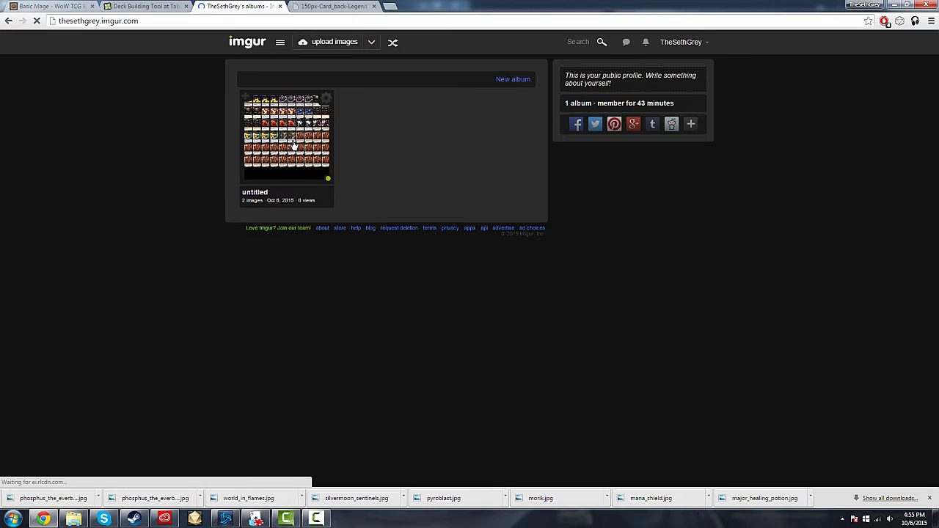
click(293, 145)
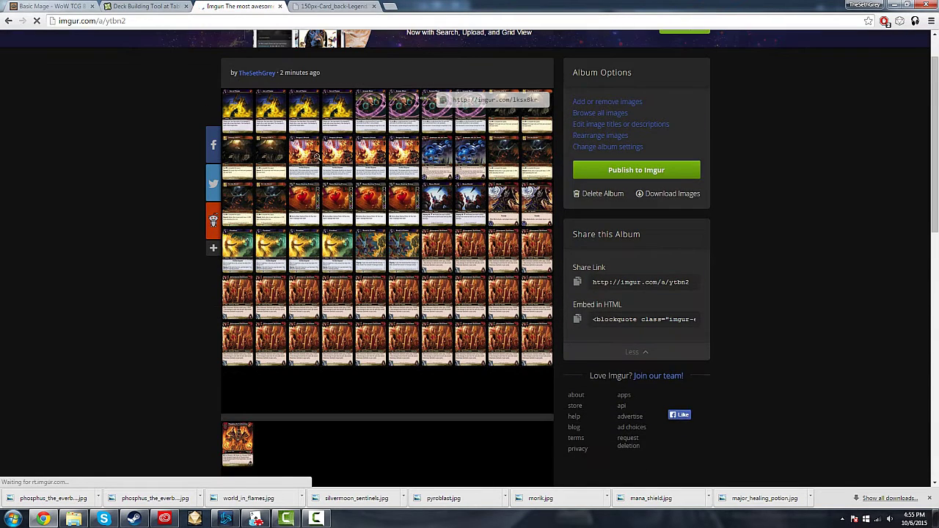
right_click(303, 173)
click(322, 254)
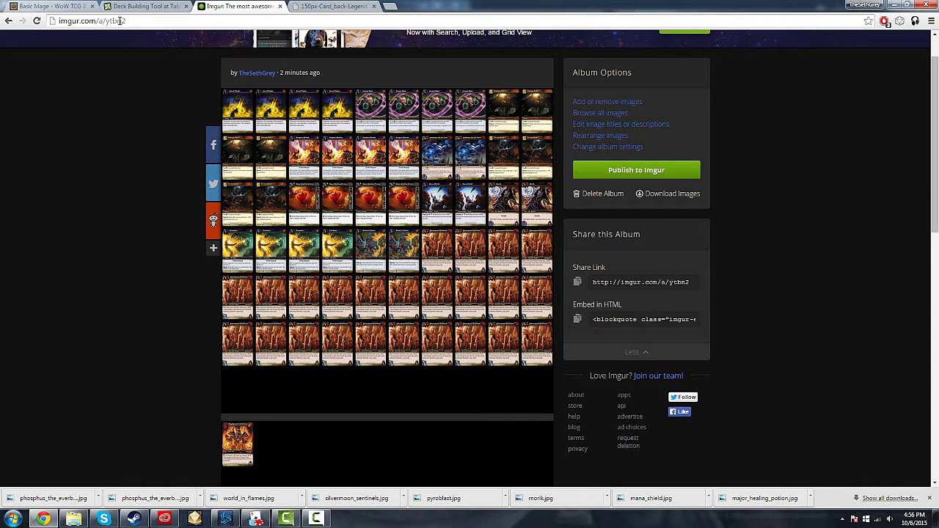
scroll(283, 241, down, 3)
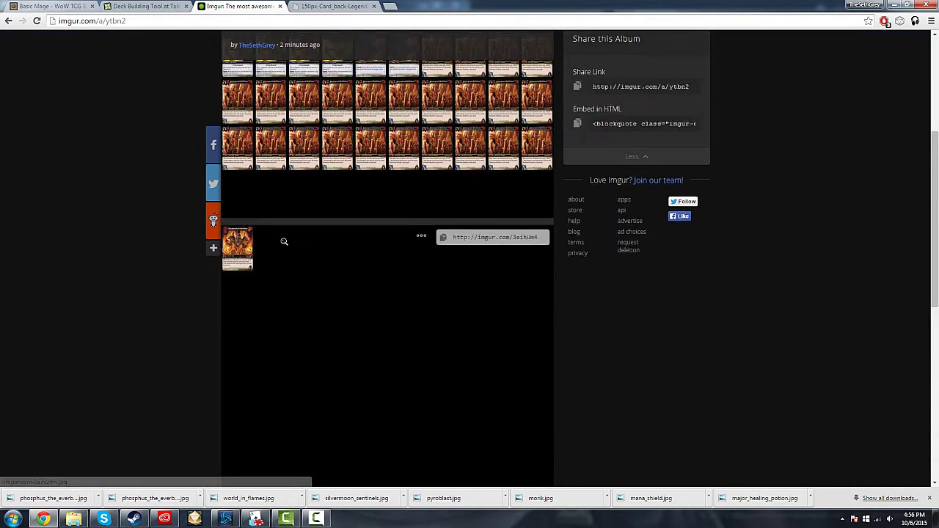
scroll(269, 239, up, 4)
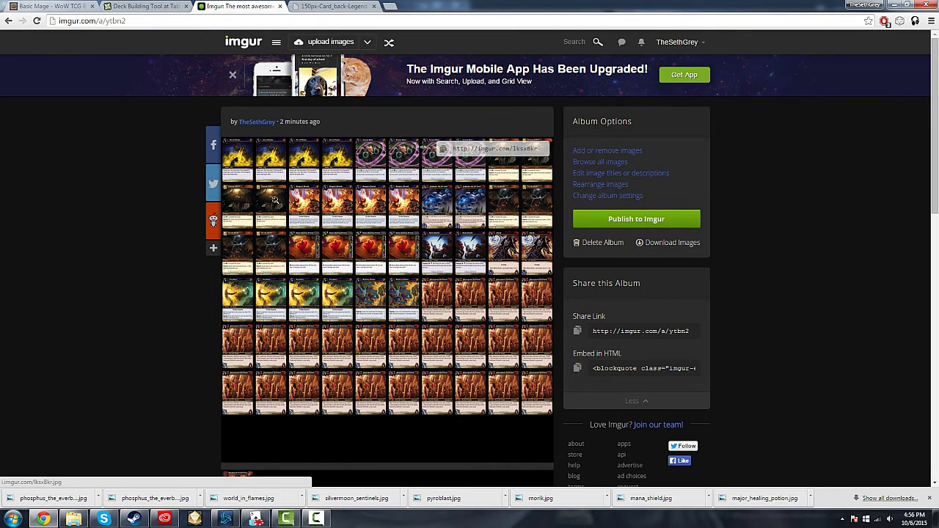
Open the main deck image by itself in a separate window, enlarge it, copy its image URL and close that window
right_click(274, 199)
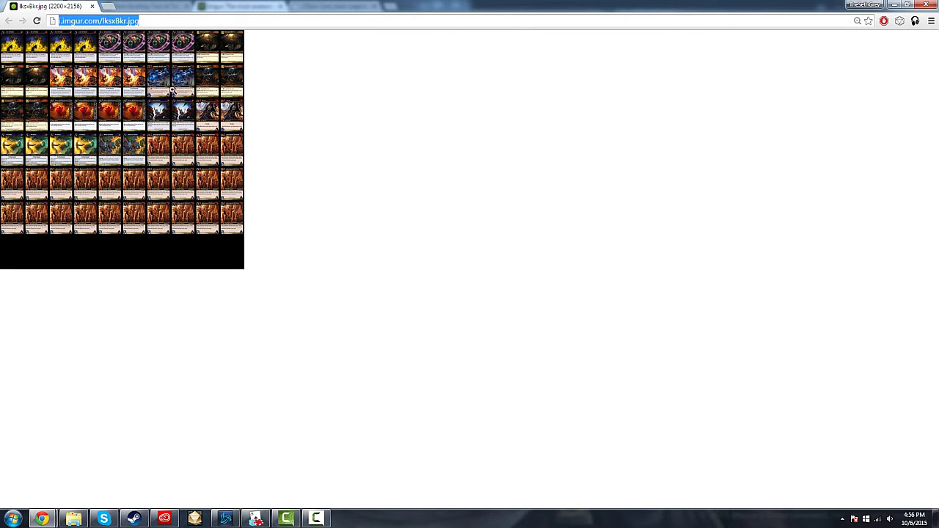
click(167, 97)
click(154, 89)
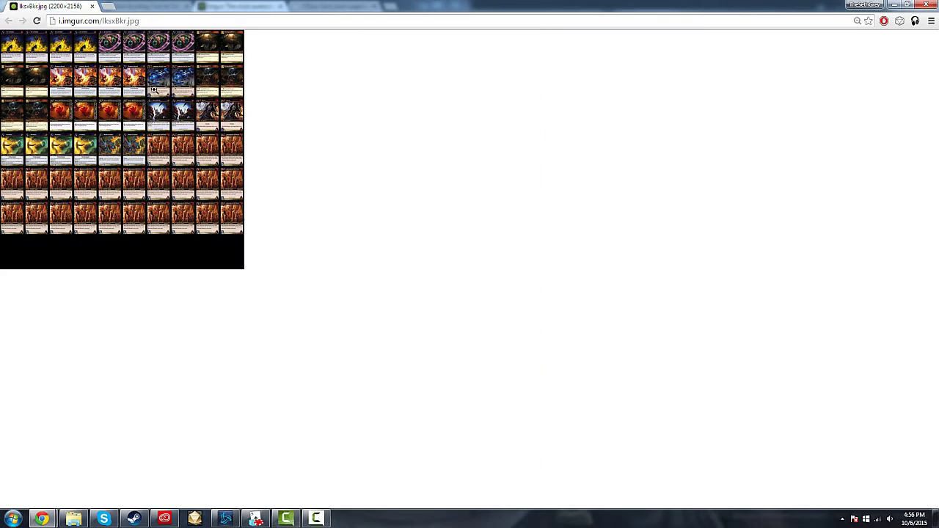
click(146, 83)
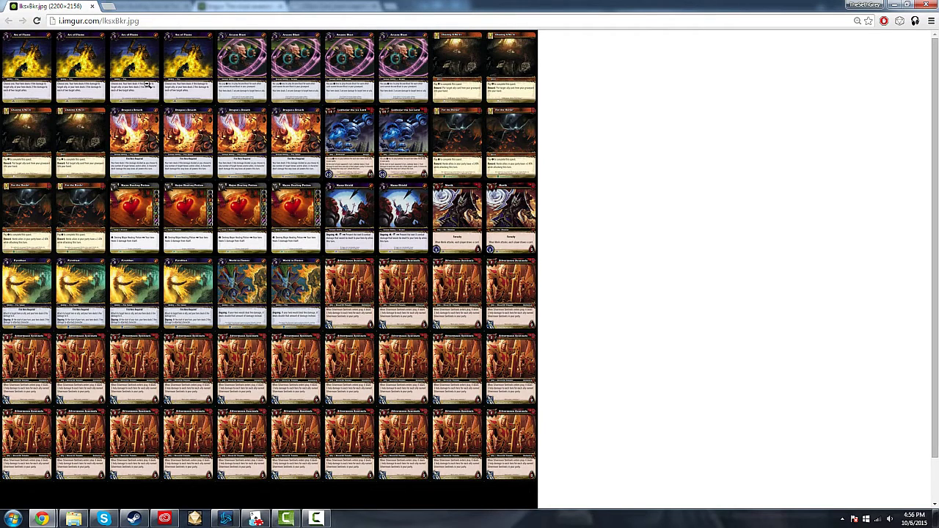
click(152, 22)
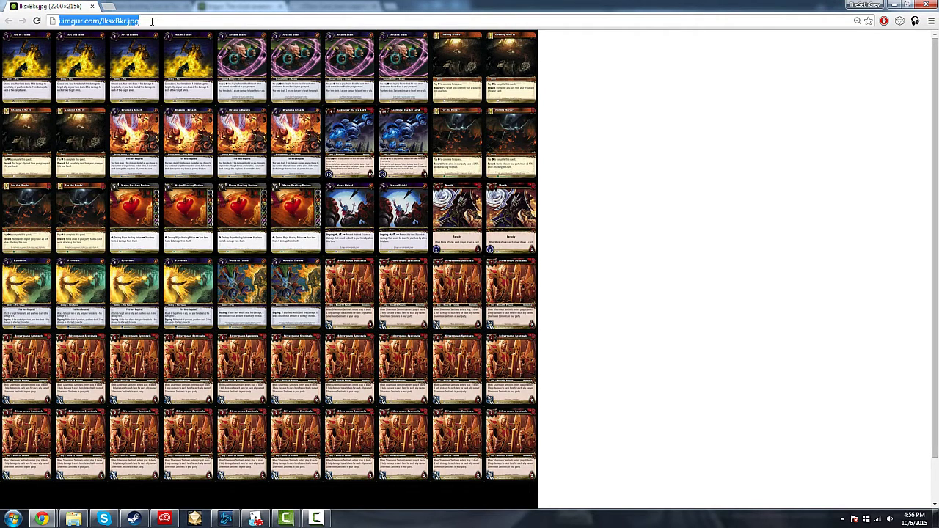
right_click(192, 115)
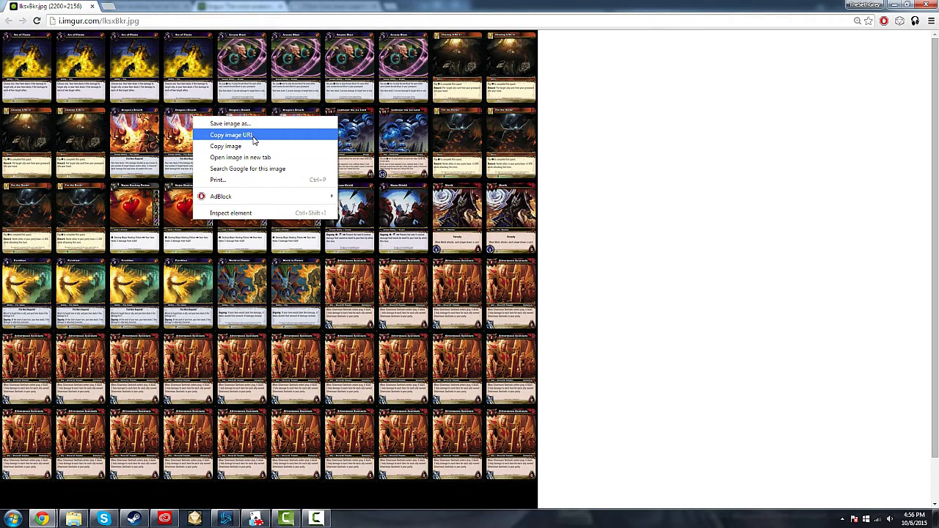
click(924, 5)
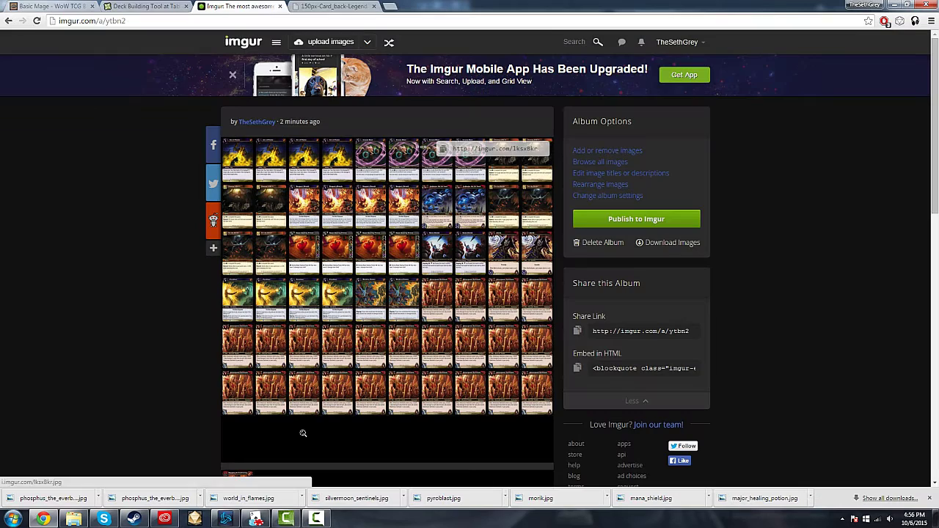
Switch to Tabletop Simulator and paste the main deck image's URL as the custom deck's Face
key(alt+Tab)
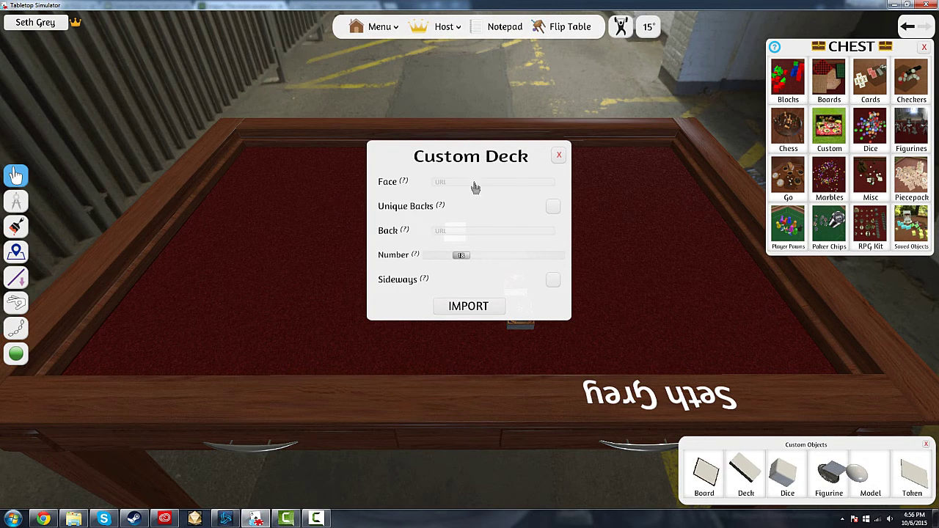
key(ctrl+v)
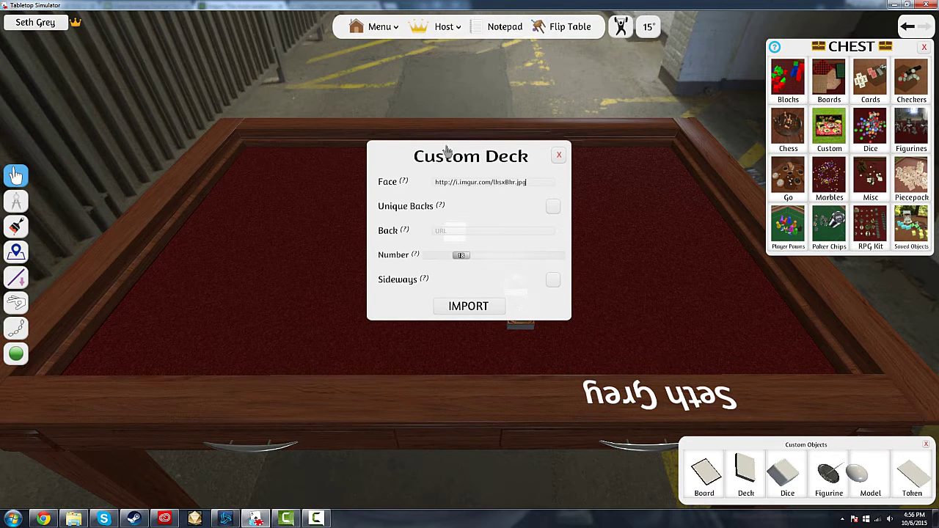
mouse_move(428, 183)
click(465, 185)
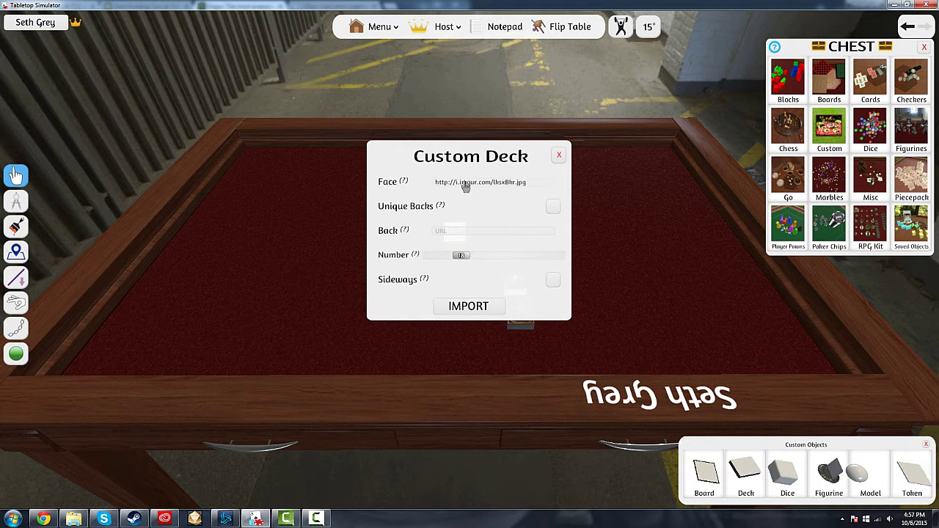
Read the help for the deck's Back image, then switch to Chrome and copy the Legend card back's web address
mouse_move(436, 212)
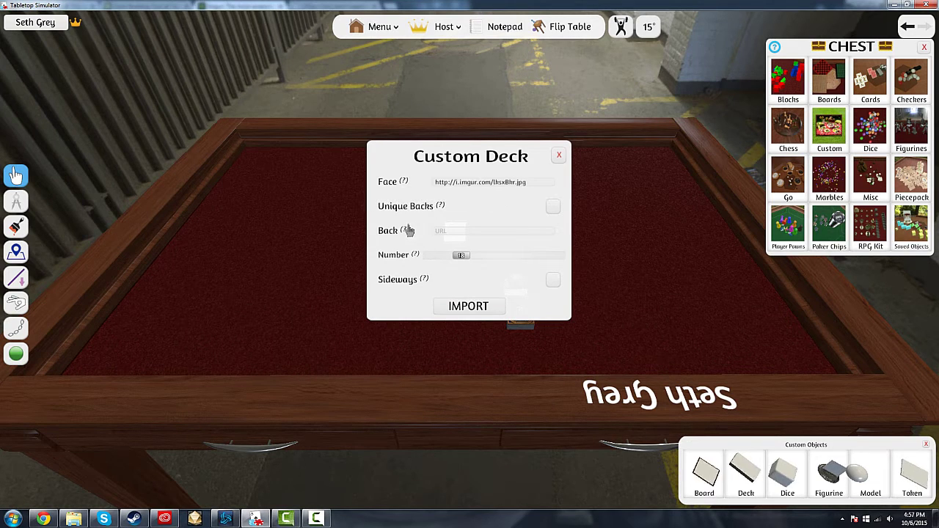
mouse_move(403, 232)
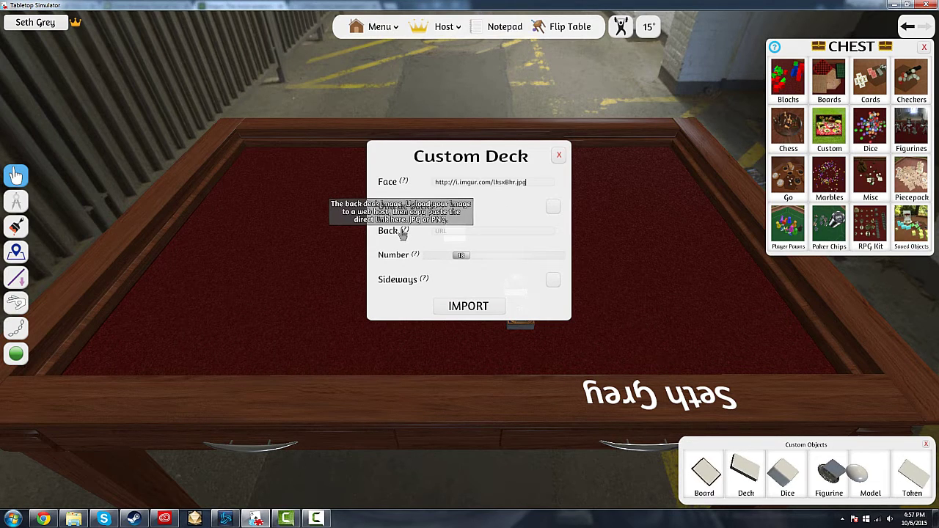
click(44, 519)
click(304, 8)
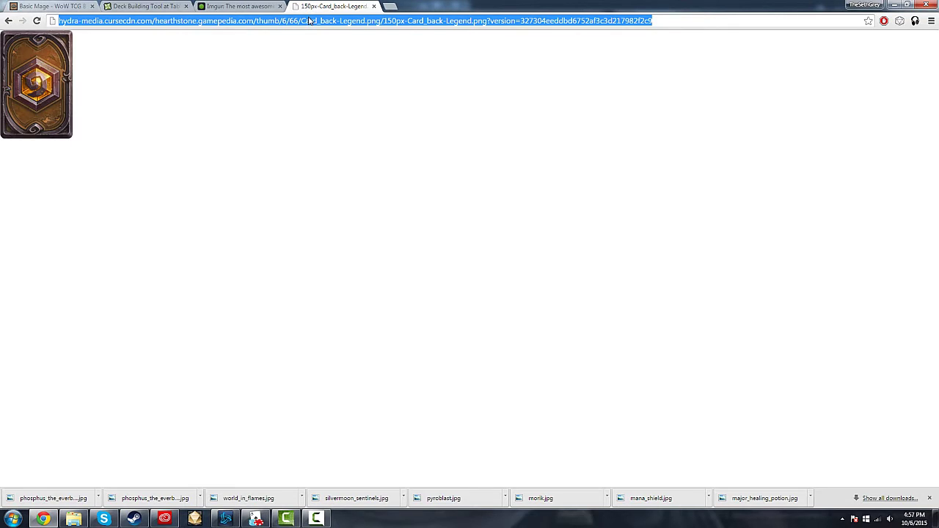
right_click(309, 21)
click(325, 52)
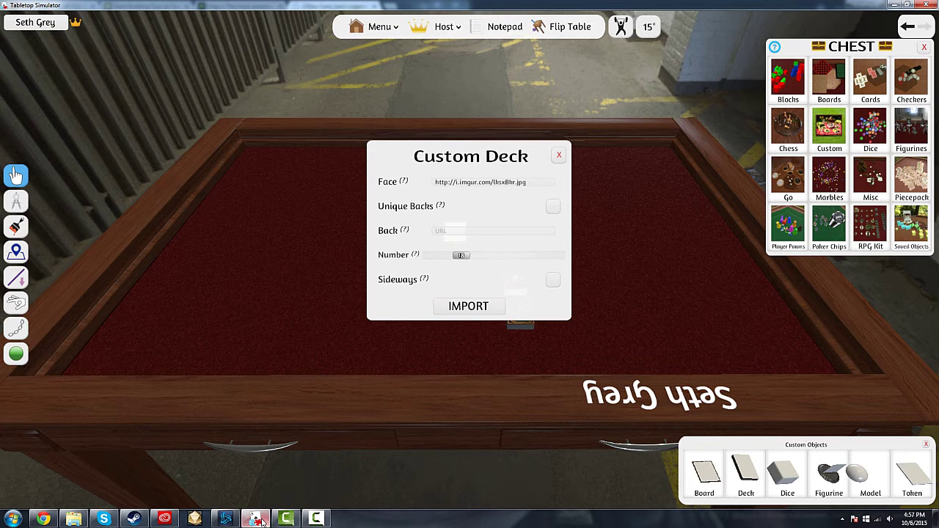
Back in Tabletop Simulator, paste the copied address as the deck's Back, set Number to 60 and import the deck
click(255, 519)
click(497, 233)
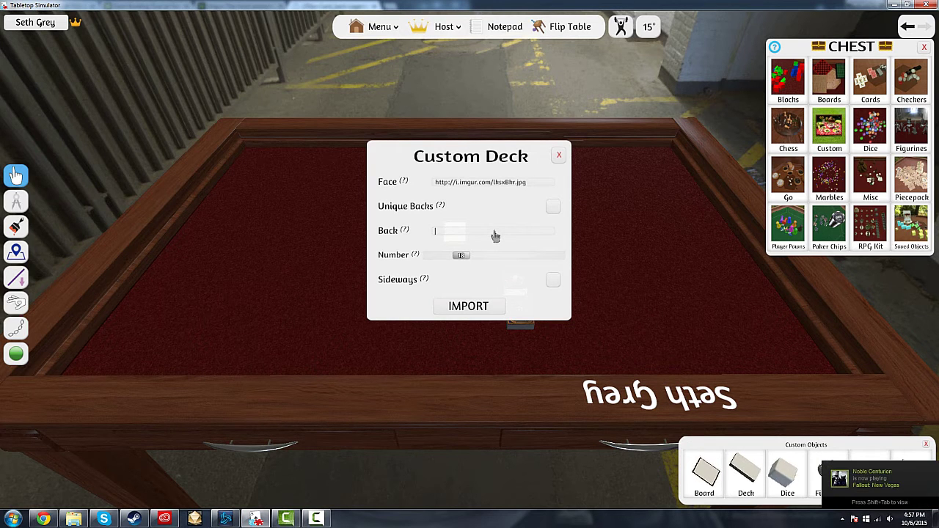
key(ctrl+v)
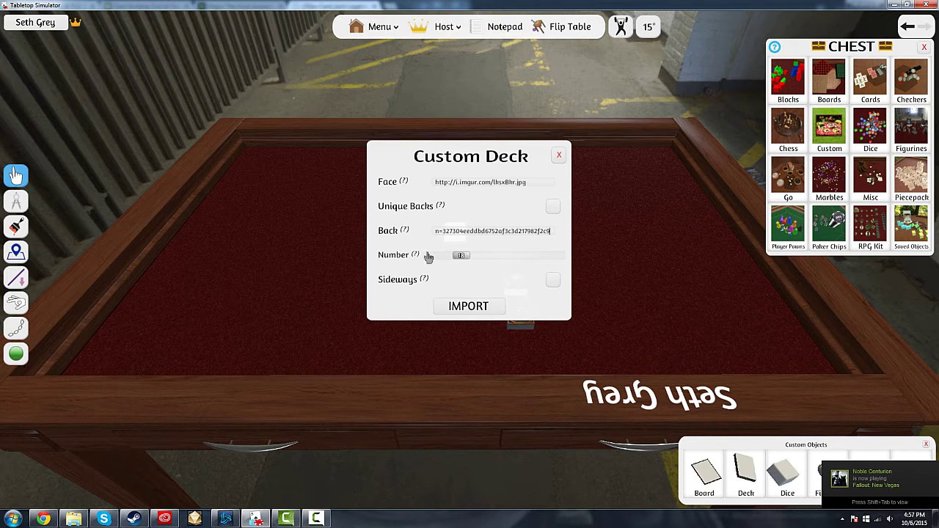
drag(458, 257, 539, 267)
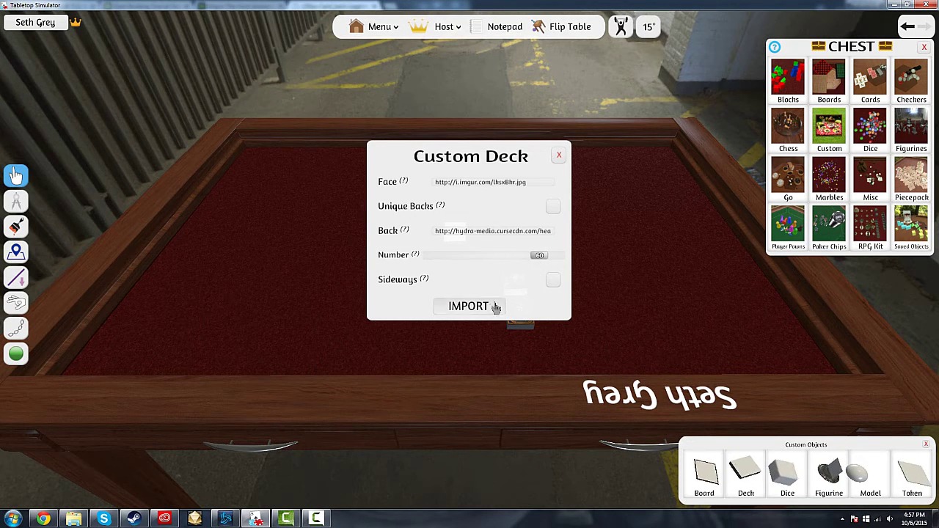
click(495, 308)
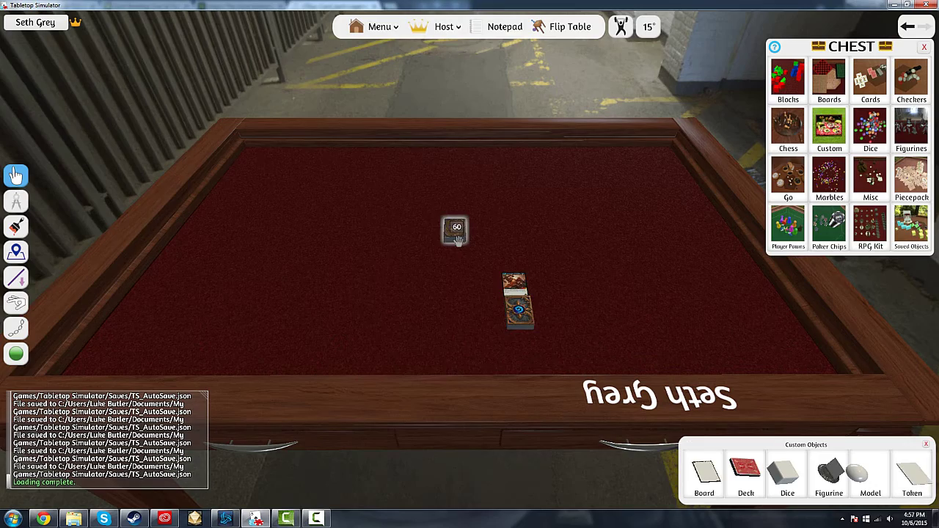
Examine the imported deck with the Legend card back on the table from several distances and angles
key(alt)
scroll(464, 221, up, 10)
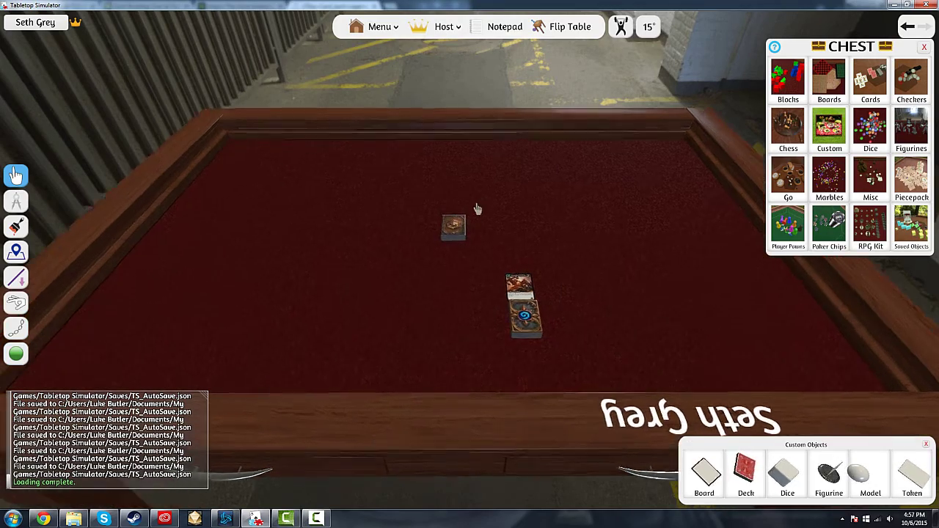
scroll(363, 281, down, 5)
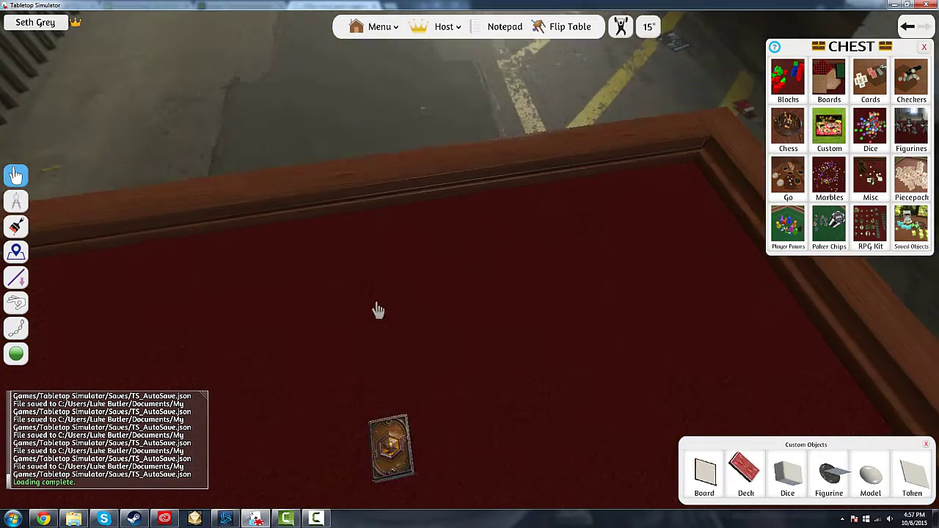
key(e)
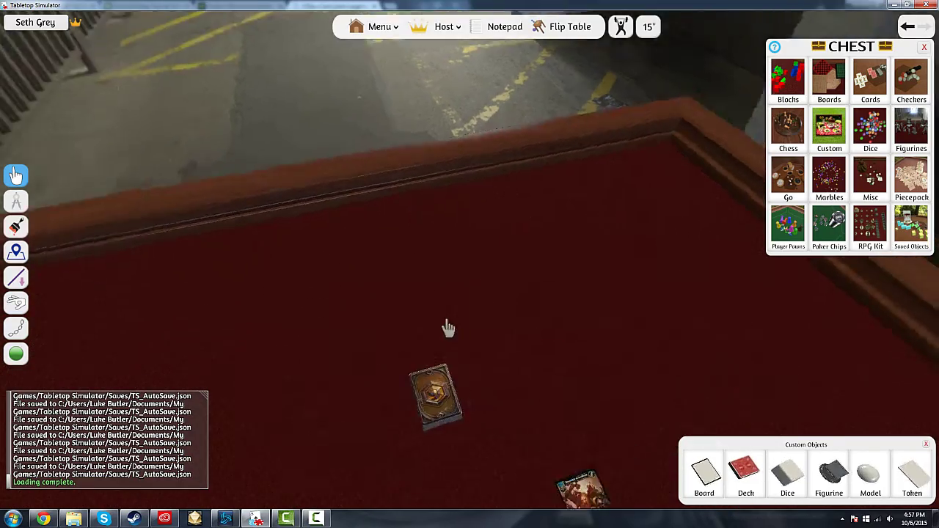
scroll(348, 352, down, 2)
key(e)
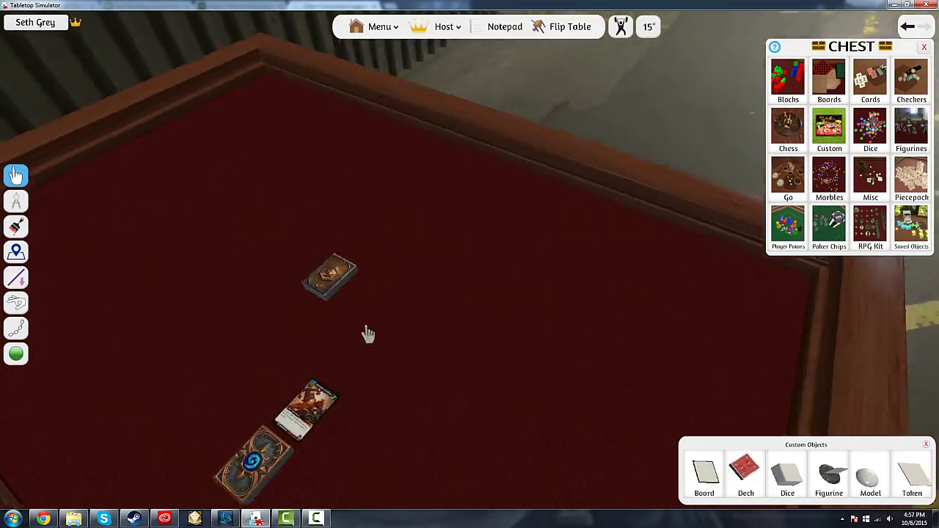
key(e)
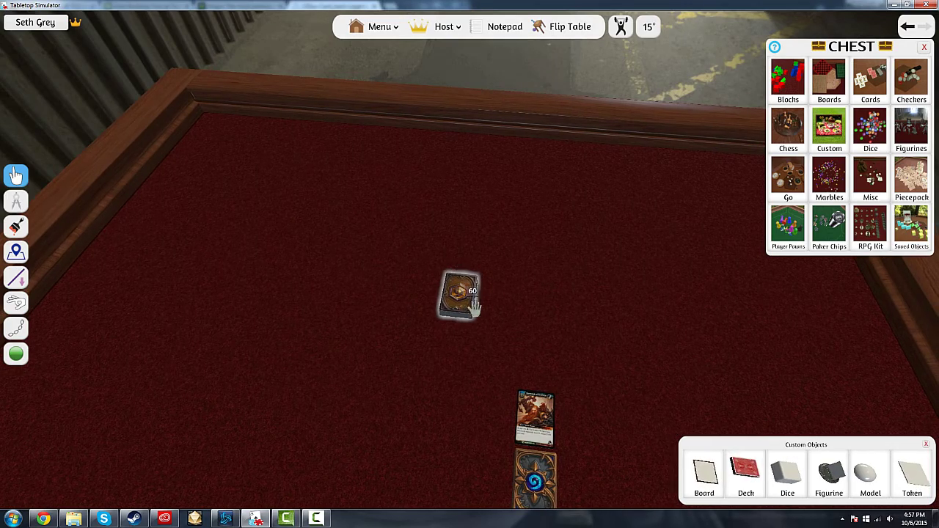
key(e)
Draw the top card of the imported deck, place it beside the deck face up and view it enlarged
drag(481, 256, 408, 268)
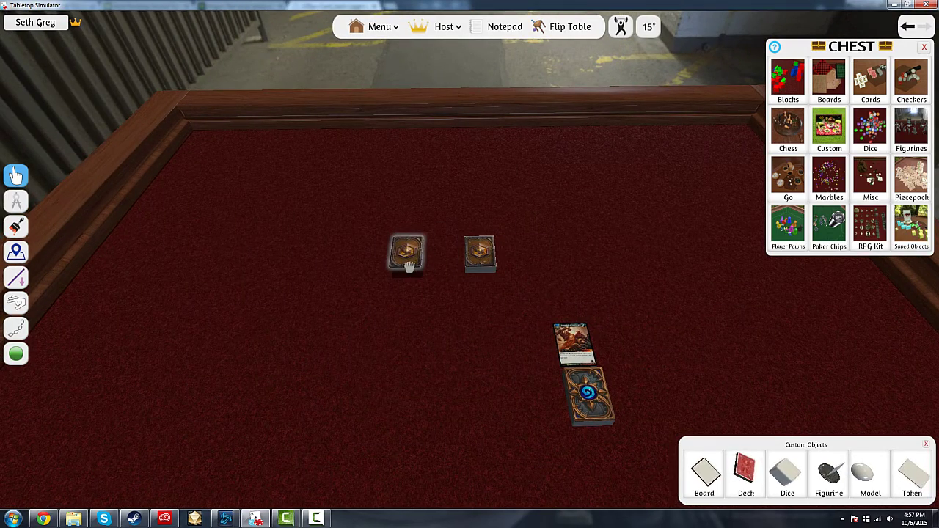
key(alt)
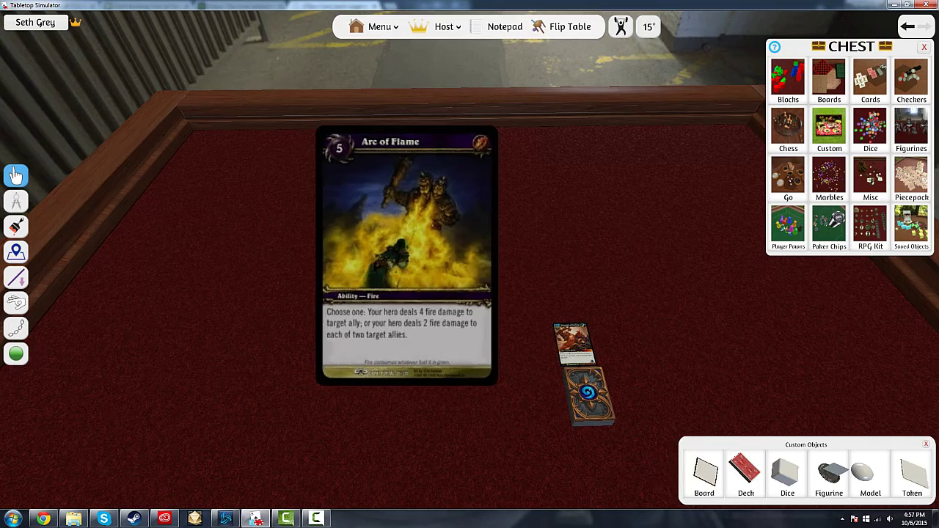
key(alt)
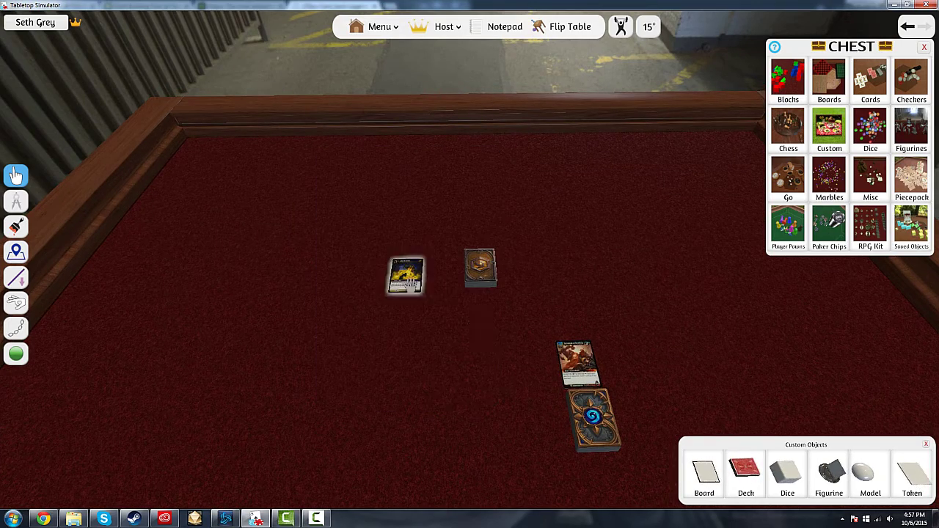
Place a card from the blue-swirl deck face up beside Arc of Flame and compare the two cards' enlarged previews
drag(584, 416, 354, 301)
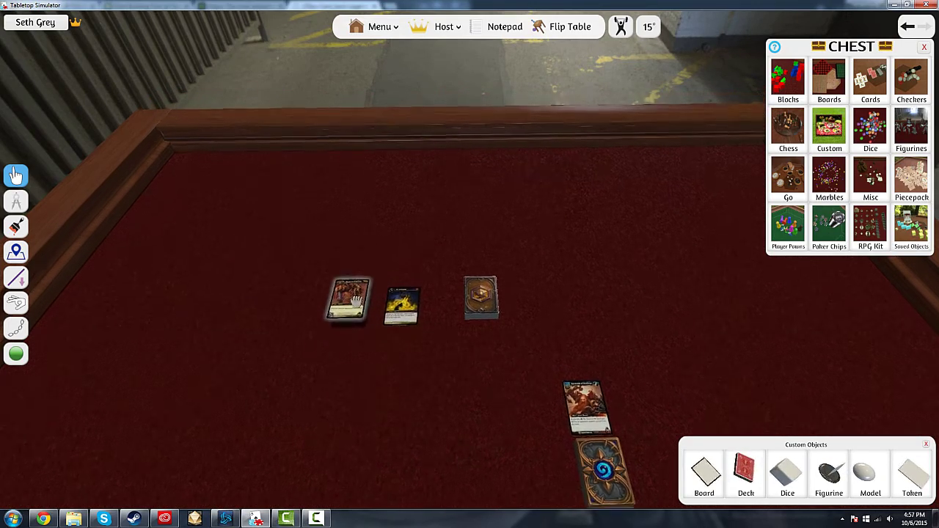
key(alt)
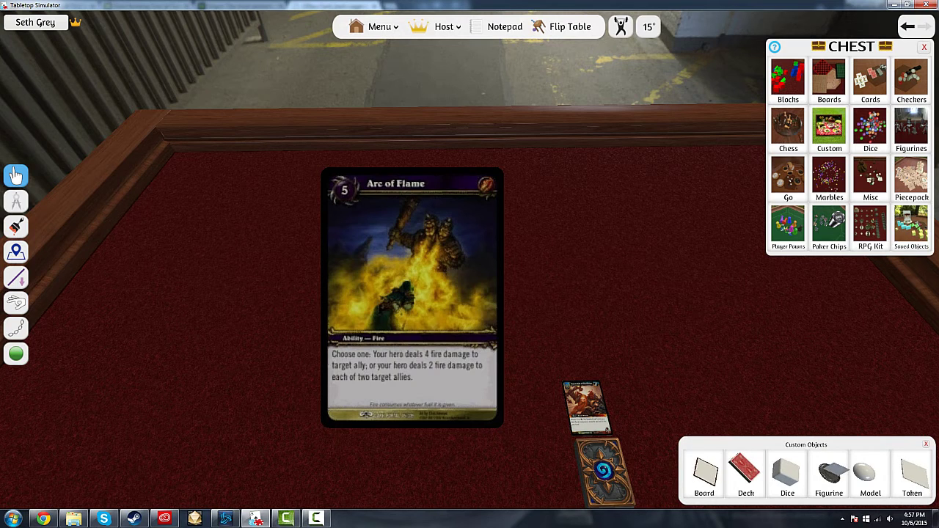
mouse_move(346, 304)
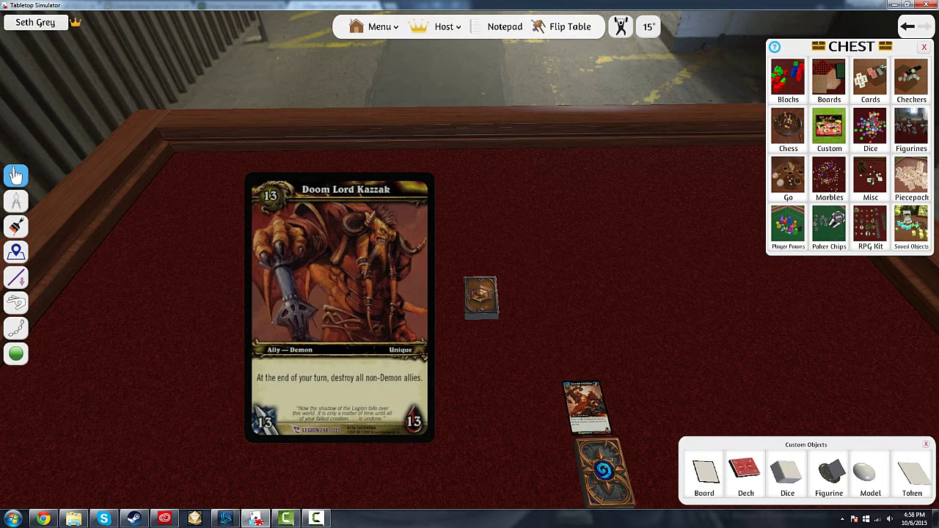
Return the drawn Arc of Flame card to the imported deck with the Legend card back
mouse_move(396, 308)
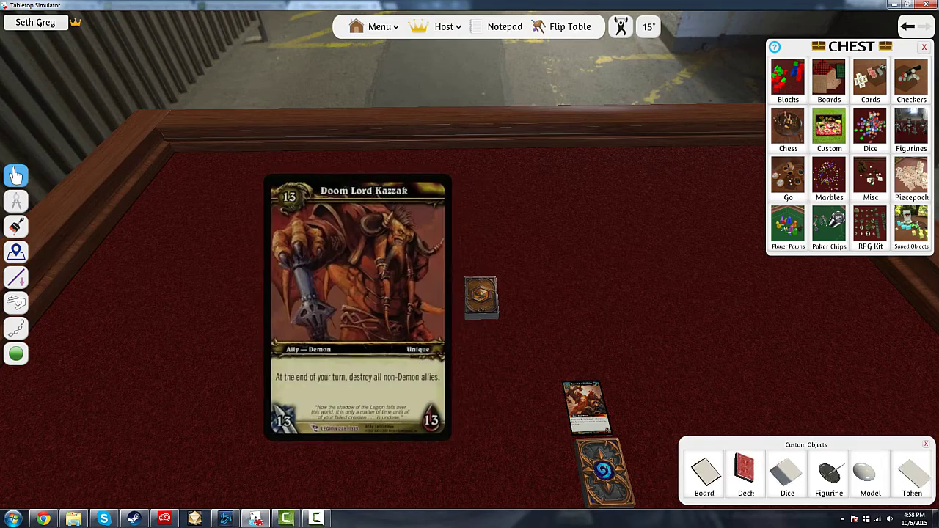
scroll(455, 342, down, 3)
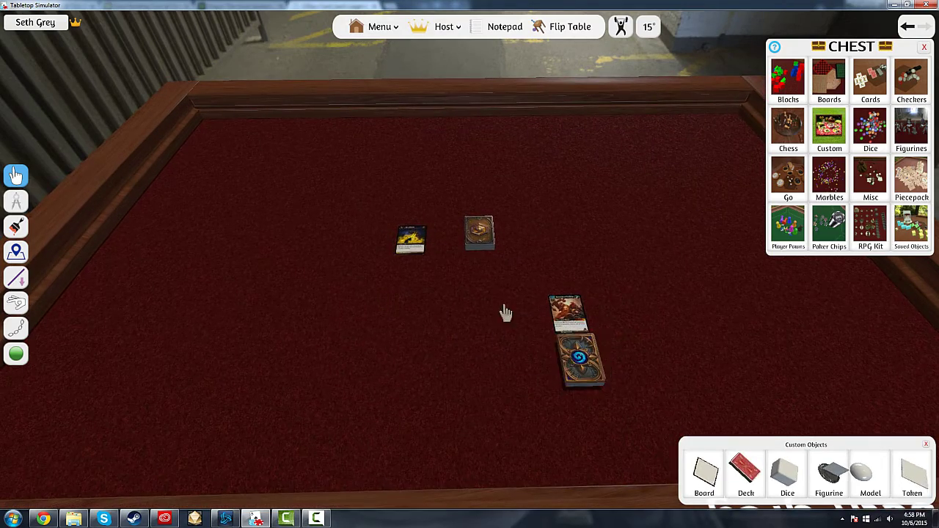
drag(407, 246, 470, 242)
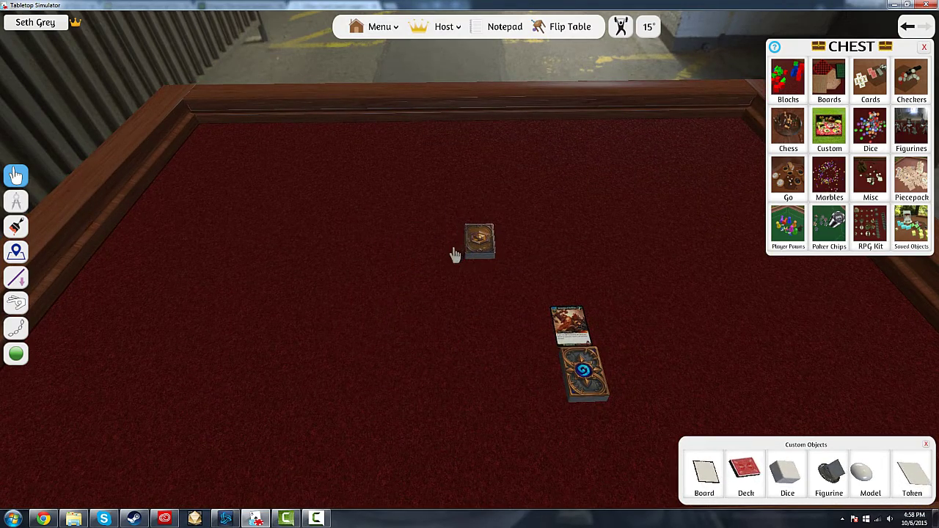
key(d)
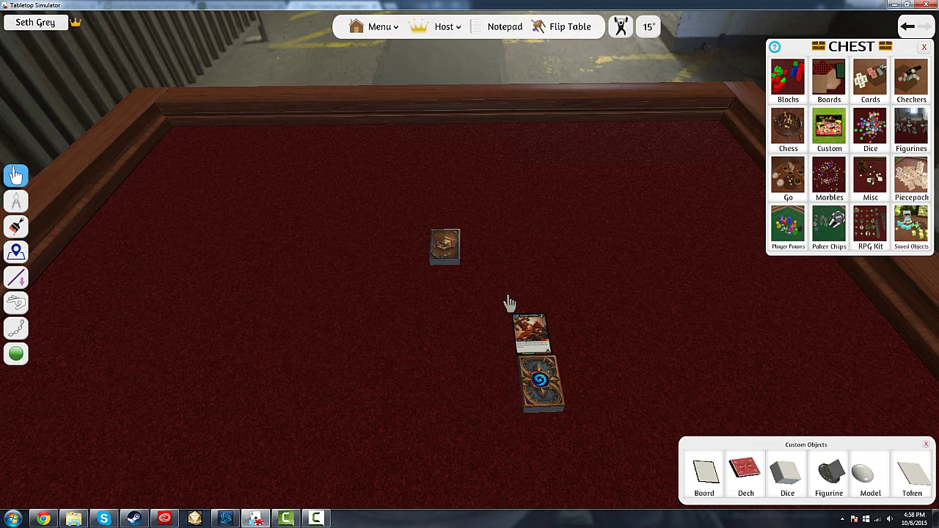
Start another custom deck, switch to Chrome, close the Legend back page and copy the Phosphus hero image's direct address from the Imgur album
click(755, 480)
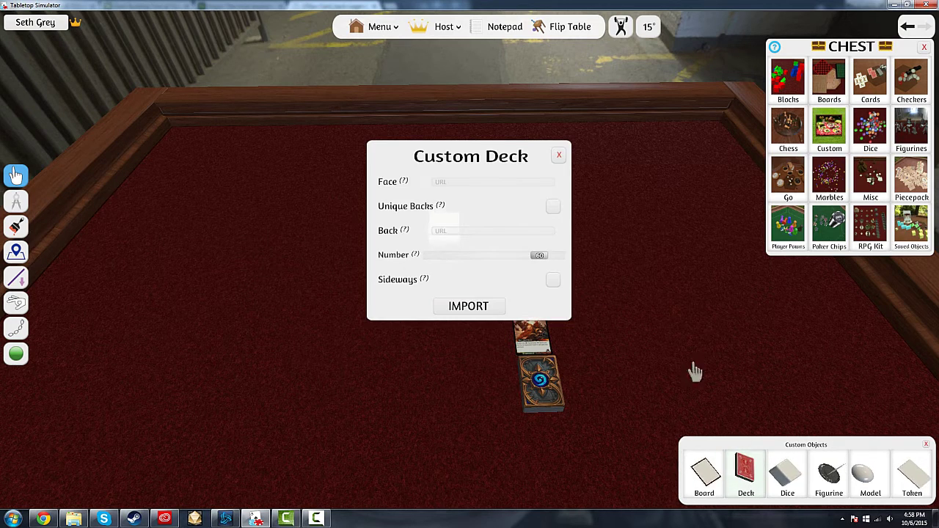
click(44, 518)
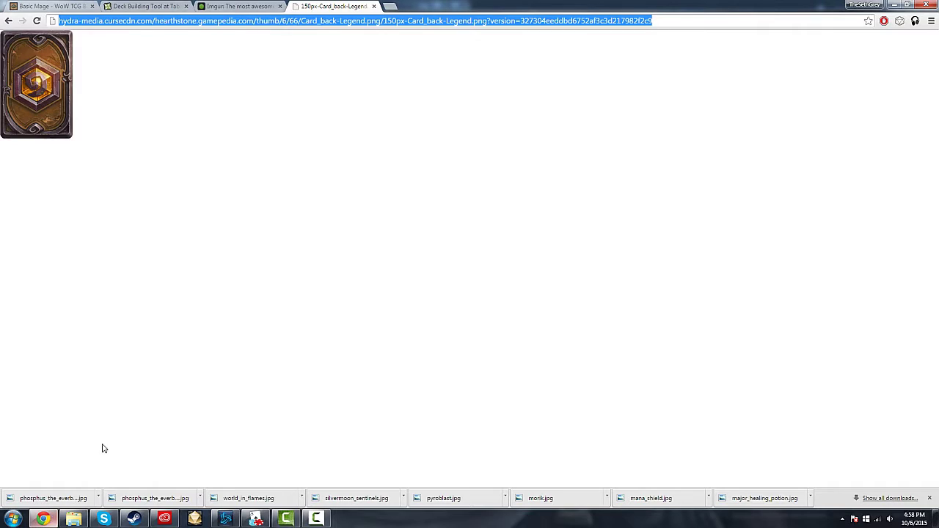
click(372, 7)
scroll(321, 174, down, 5)
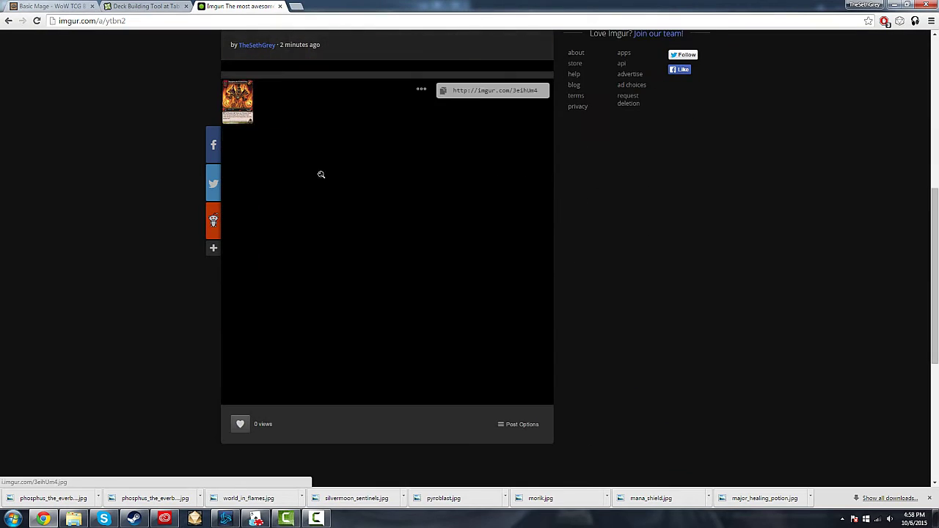
right_click(305, 177)
click(362, 275)
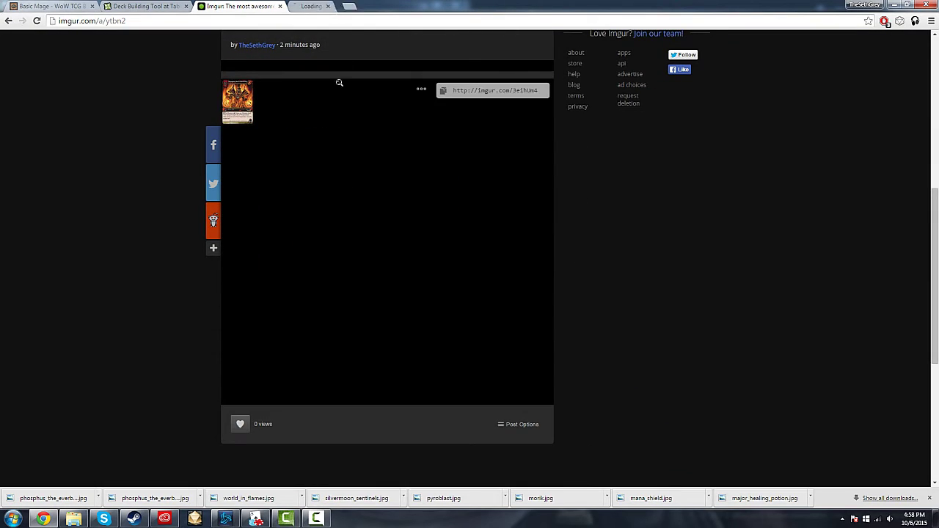
click(317, 9)
click(313, 20)
key(ctrl+c)
click(374, 7)
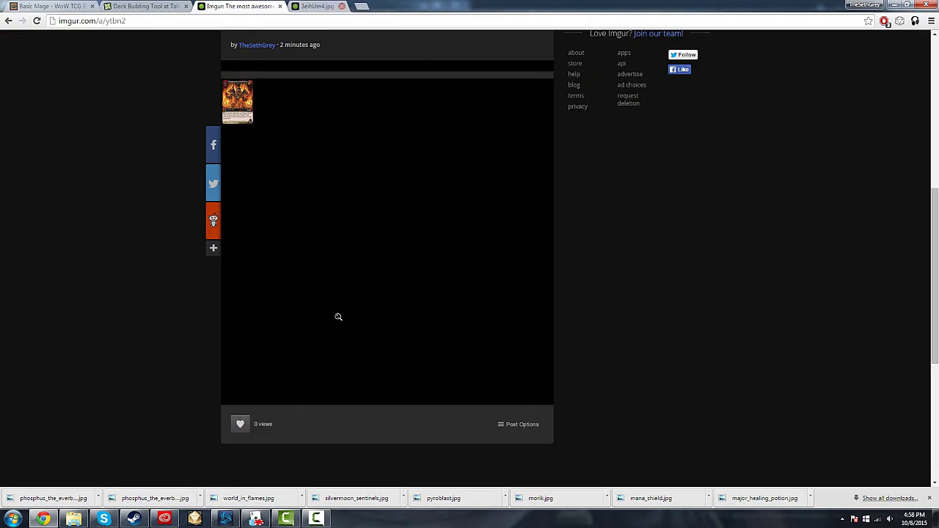
key(alt+Tab)
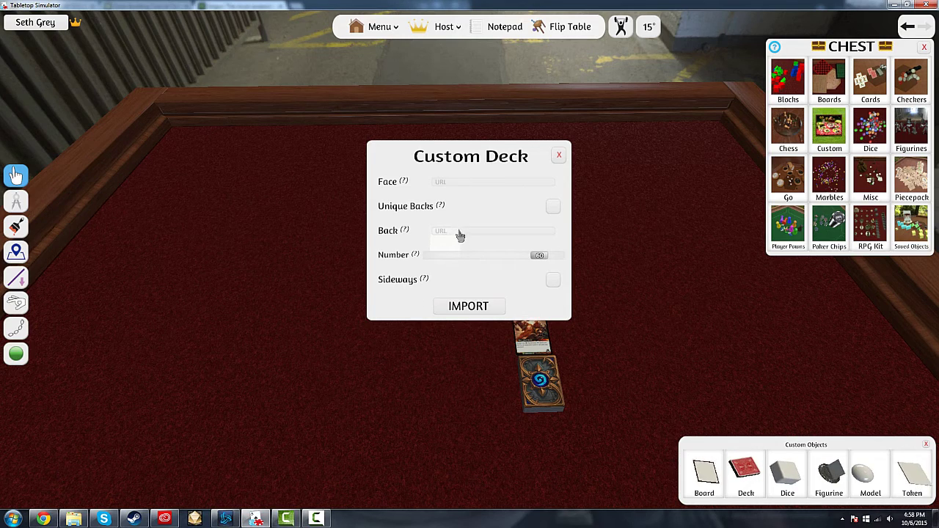
click(455, 184)
key(ctrl+v)
click(458, 231)
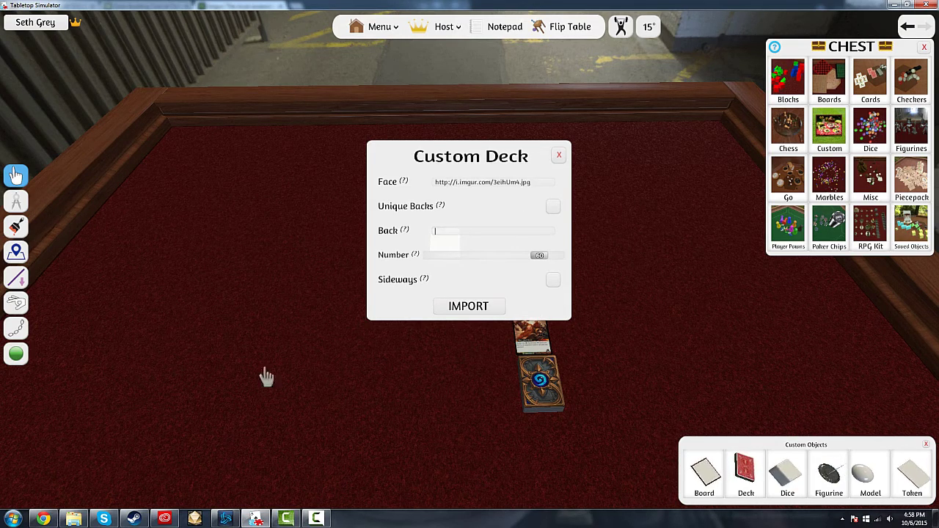
Return to Imgur in Chrome and open the account's albums page
key(alt+Tab)
scroll(424, 149, up, 2)
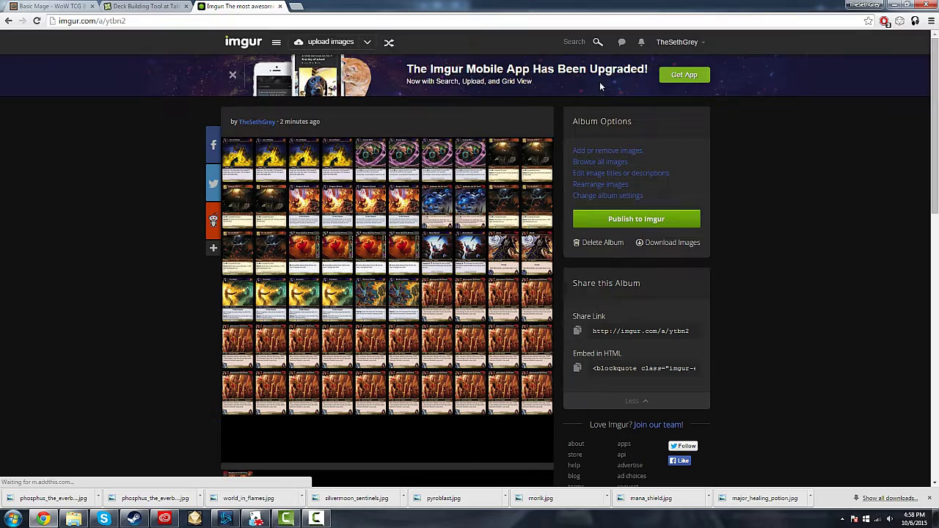
click(356, 47)
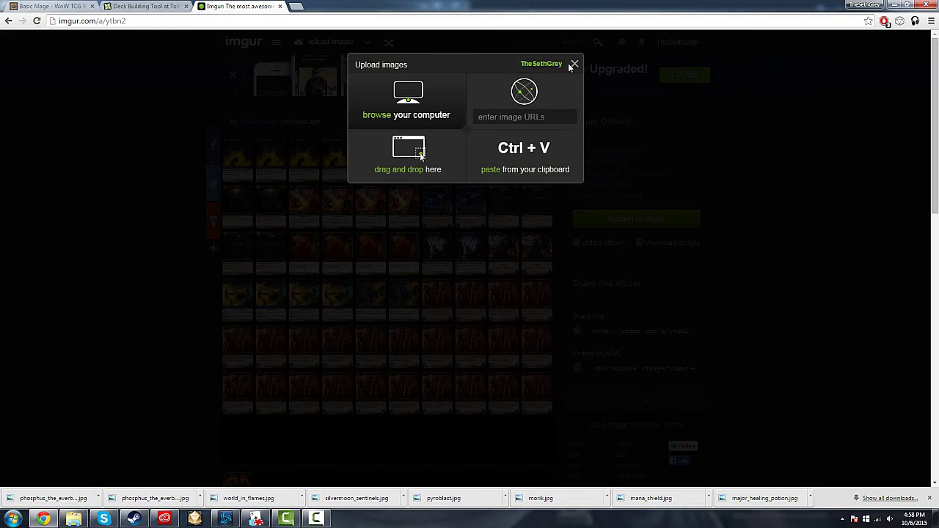
click(574, 64)
click(676, 42)
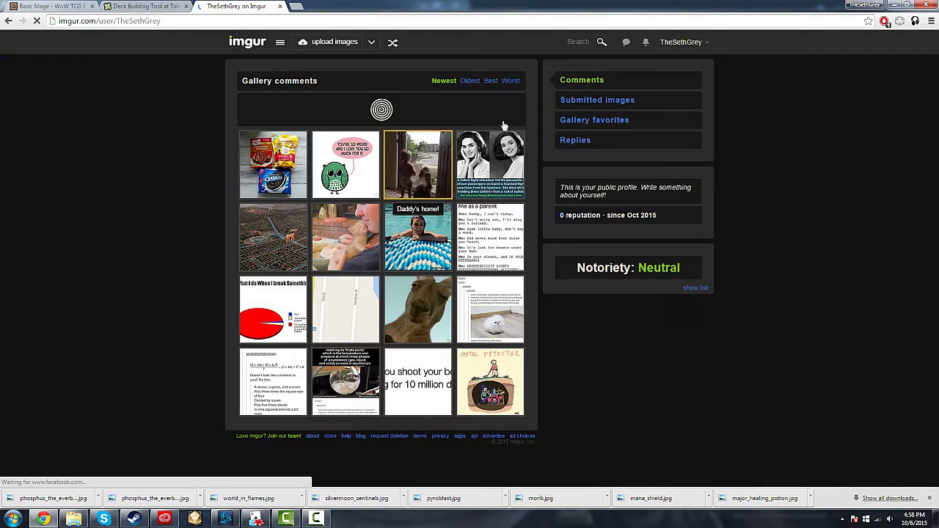
click(660, 65)
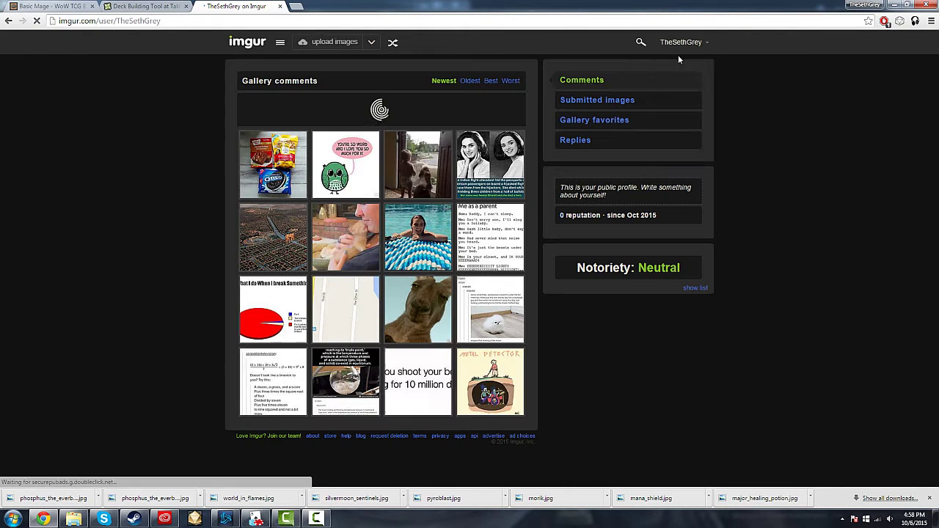
click(678, 46)
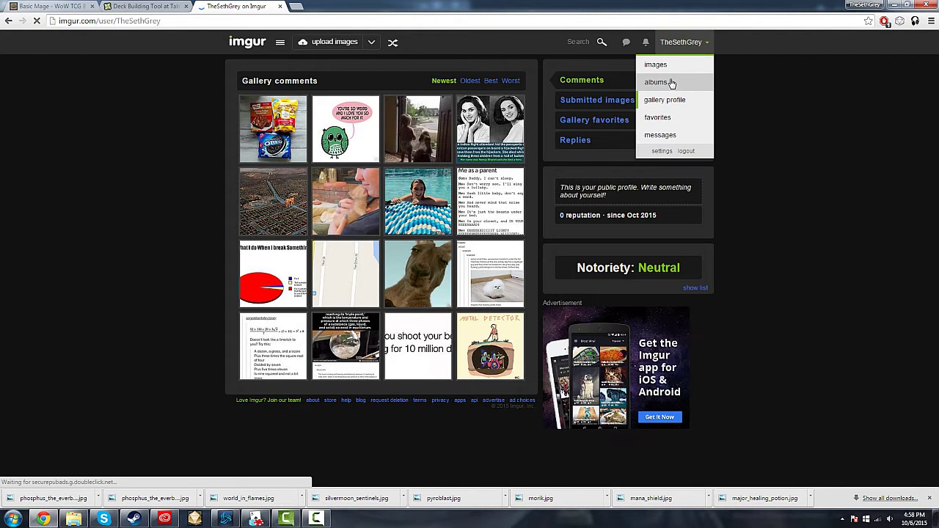
click(659, 83)
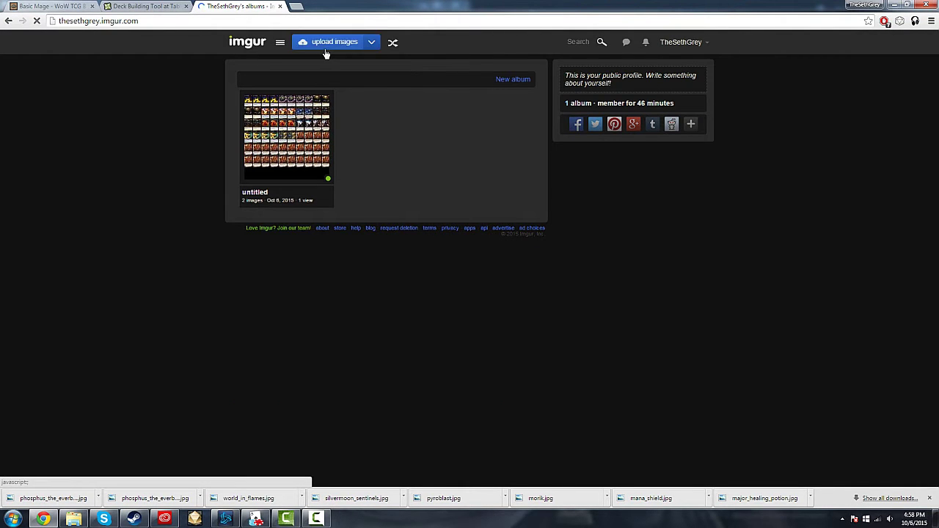
Upload phosphus_the_everburning_back from the Deck Image and File folder to Imgur
click(327, 47)
click(381, 122)
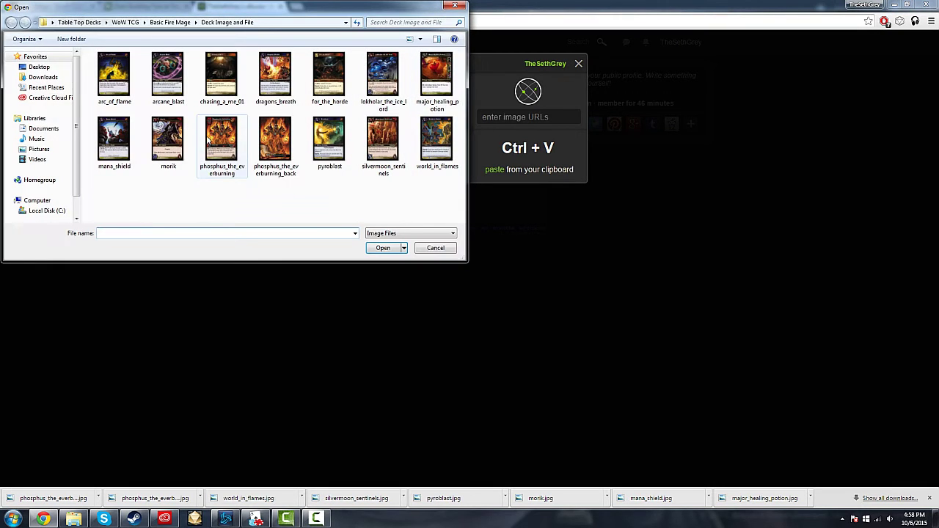
double_click(275, 140)
click(517, 228)
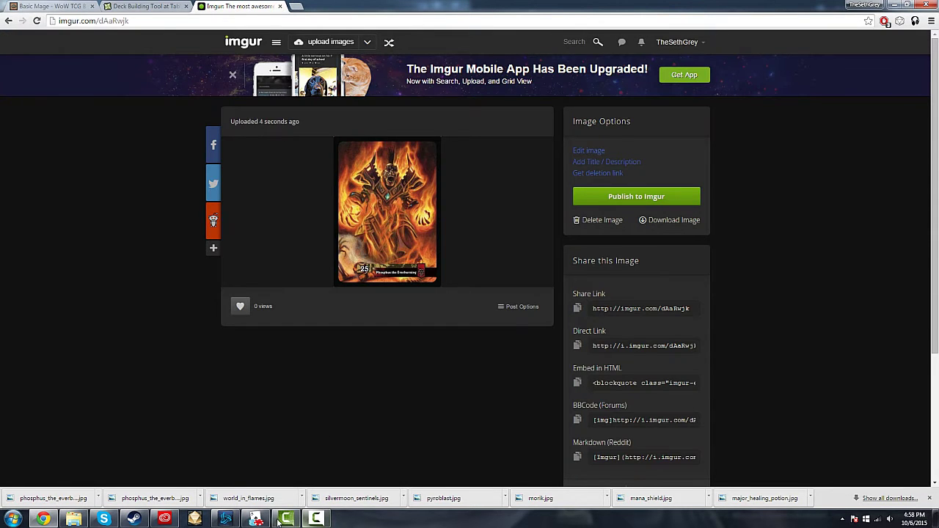
click(256, 518)
text(http://i.imgur.com/dAaRwjk.jpg)
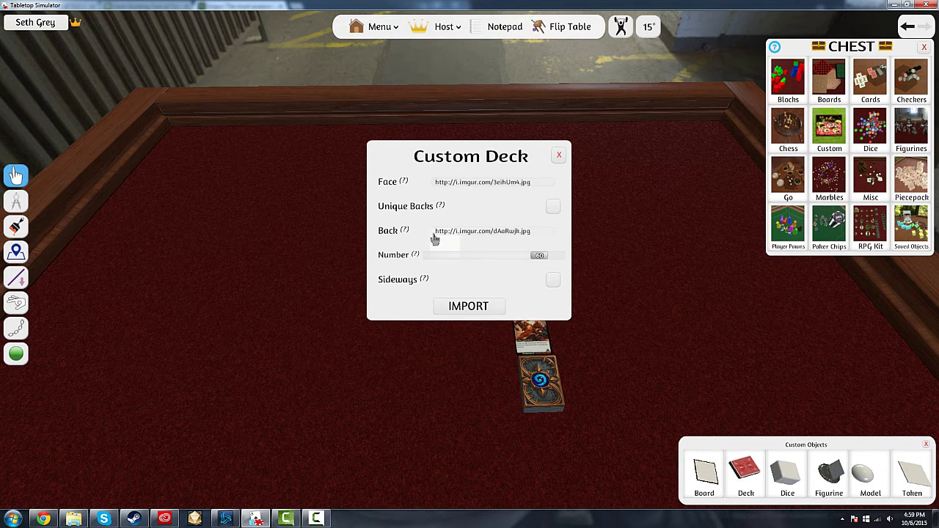
click(468, 307)
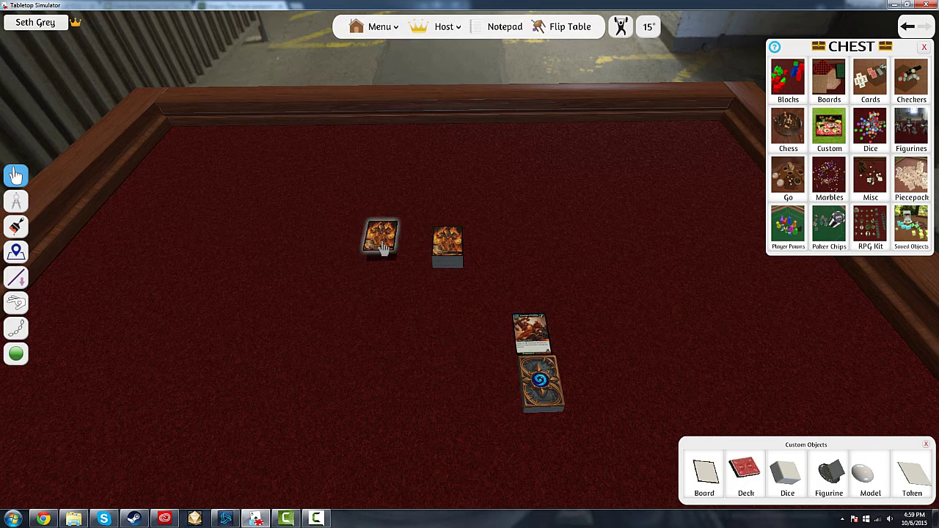
Draw Phosphus cards from the imported deck, place them beside it, flip one and compare both sides enlarged
drag(381, 248, 358, 252)
key(f)
mouse_move(447, 249)
mouse_down()
mouse_move(431, 248)
mouse_move(458, 249)
mouse_up()
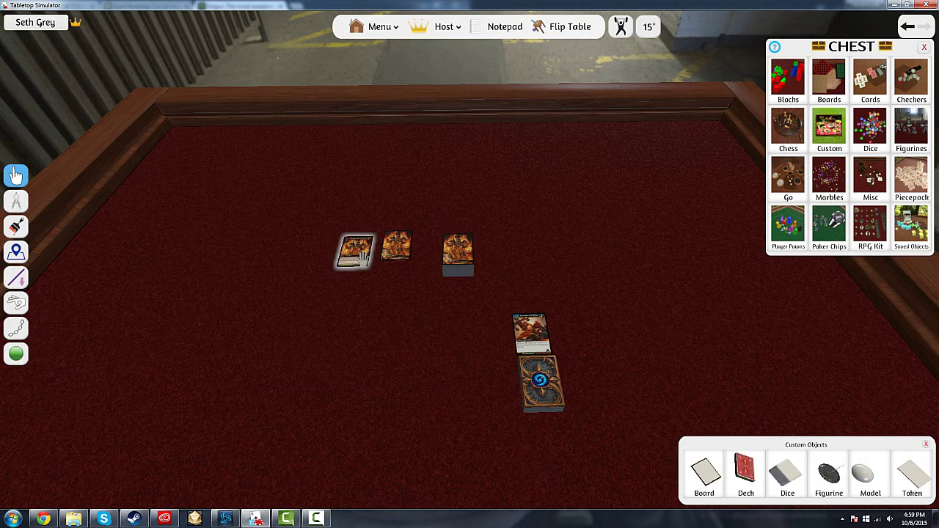
key(alt)
key(f)
key(alt)
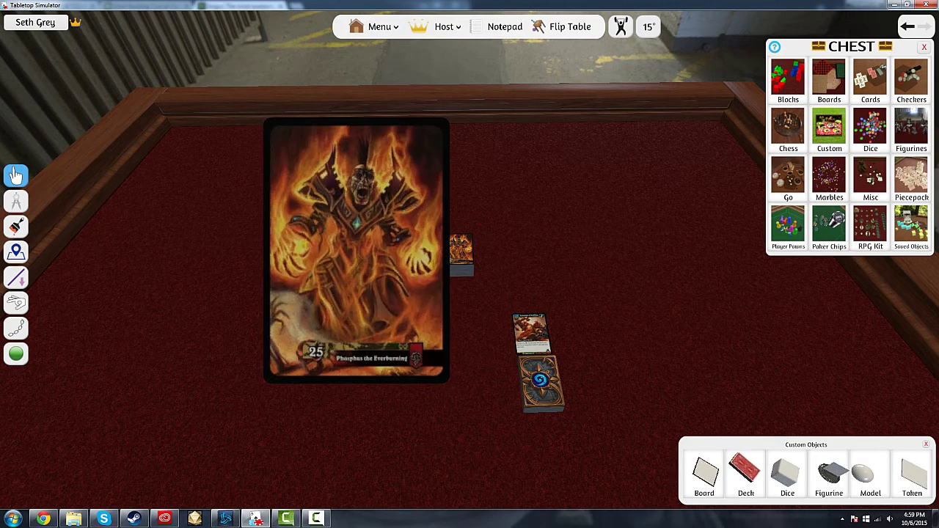
key(alt)
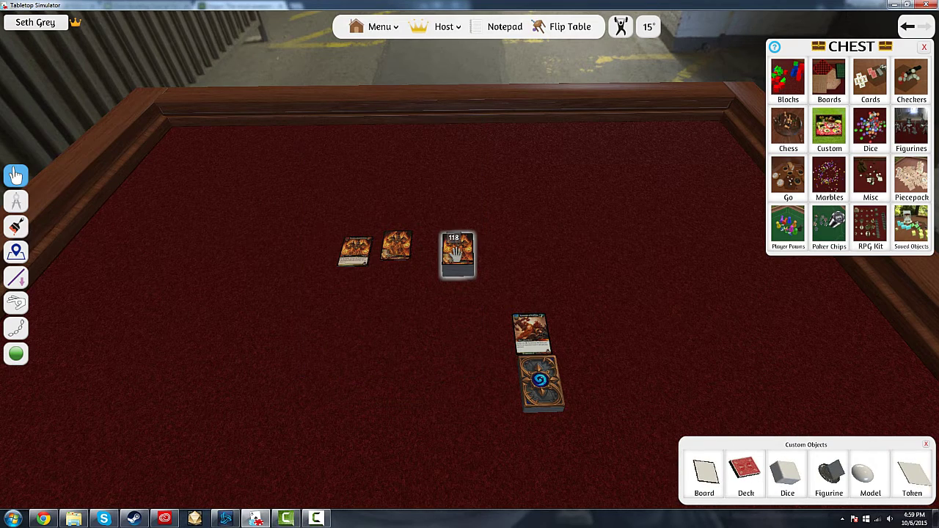
Pull further cards off the merged deck and check their enlarged previews
drag(456, 255, 462, 251)
key(alt)
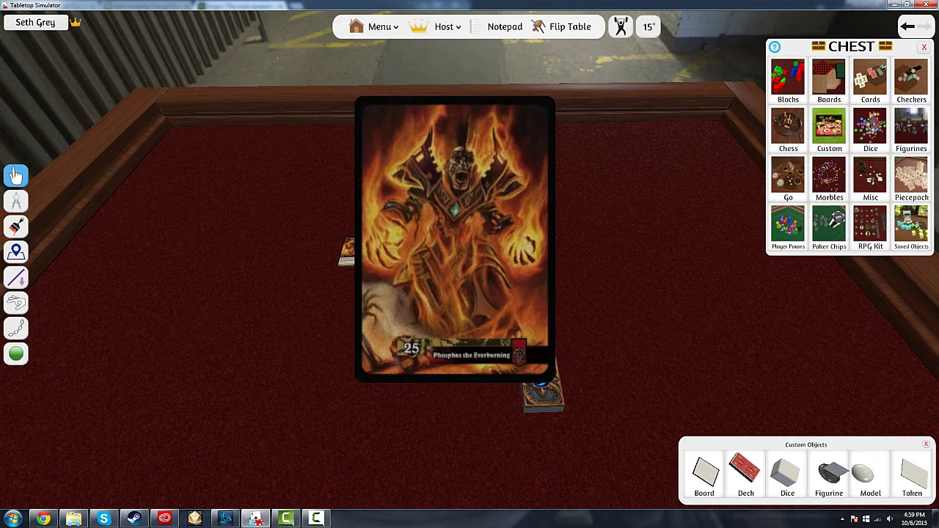
mouse_move(456, 249)
mouse_down()
mouse_move(471, 209)
mouse_move(456, 212)
mouse_move(465, 246)
mouse_move(473, 232)
mouse_move(520, 222)
mouse_move(468, 262)
mouse_move(520, 224)
mouse_move(489, 215)
mouse_move(465, 260)
mouse_up()
key(alt)
key(alt)
key(alt)
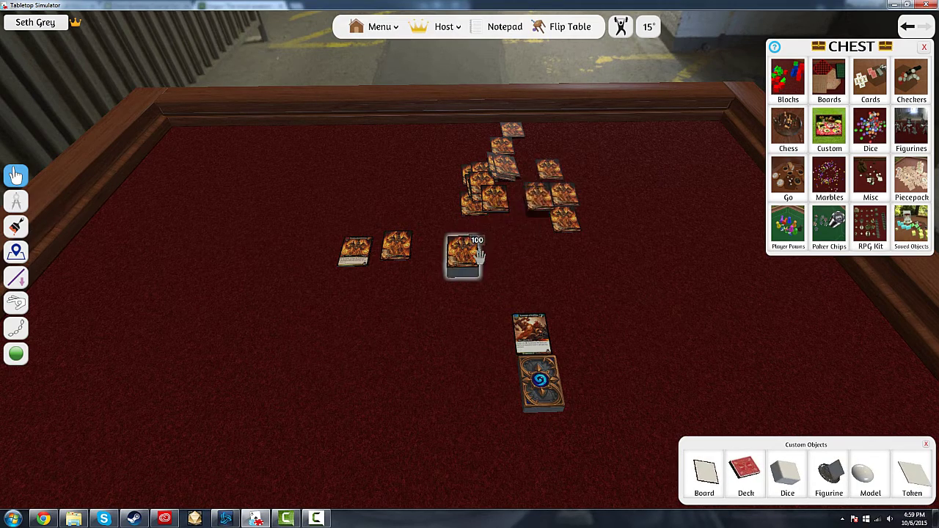
Undo the card draws and the Phosphus deck import, back to the separate Legend-back deck
key(ctrl+z)
key(ctrl+z)
key(ctrl+z)
key(ctrl+z)
key(ctrl+z)
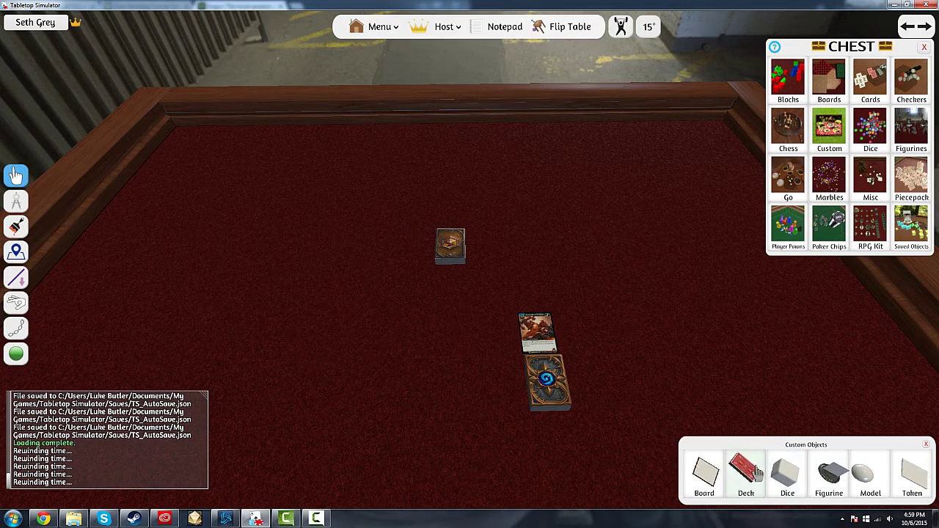
View the blue-swirl deck's back enlarged, then select that deck with its face-up card and group them
scroll(577, 269, up, 1)
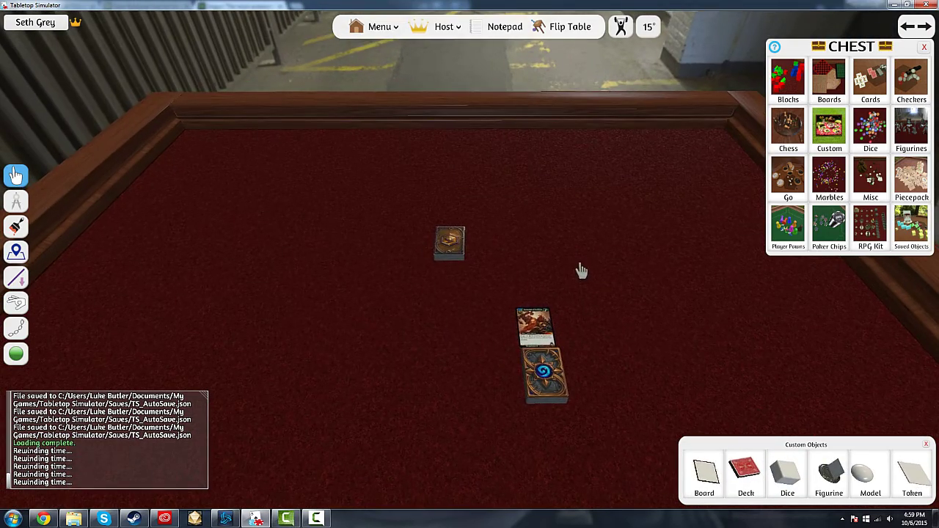
key(alt)
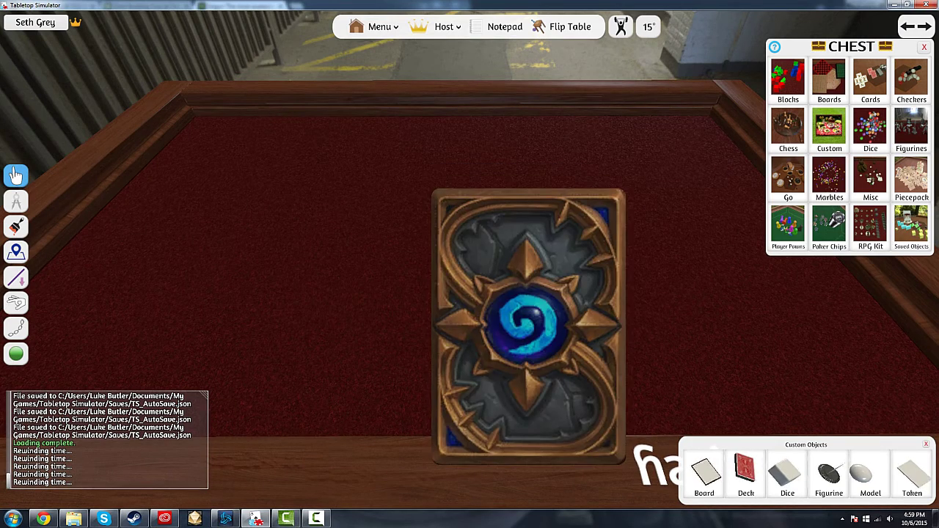
scroll(452, 249, down, 1)
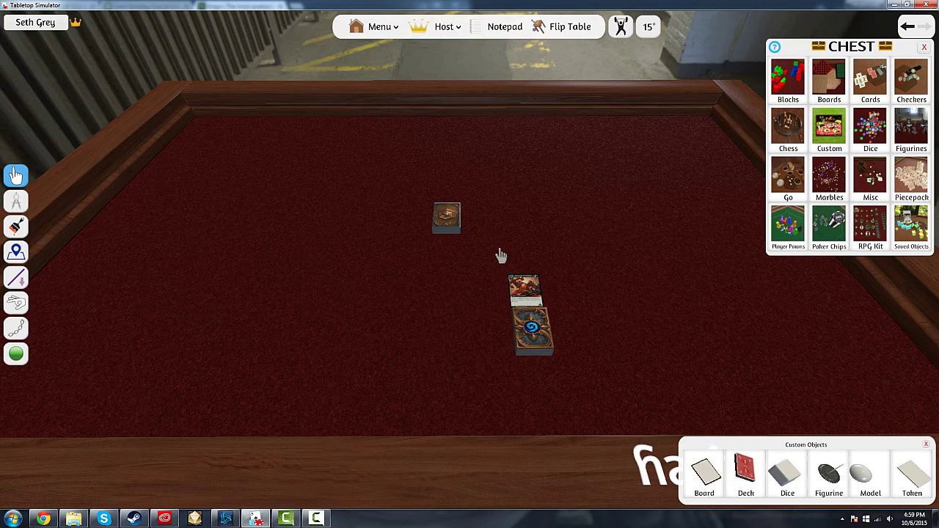
scroll(477, 250, up, 2)
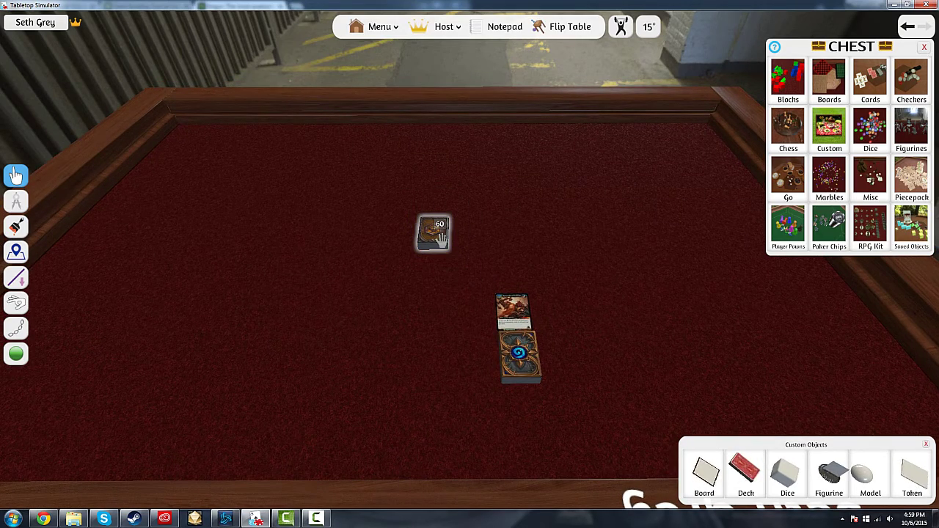
right_click(440, 237)
drag(499, 251, 557, 384)
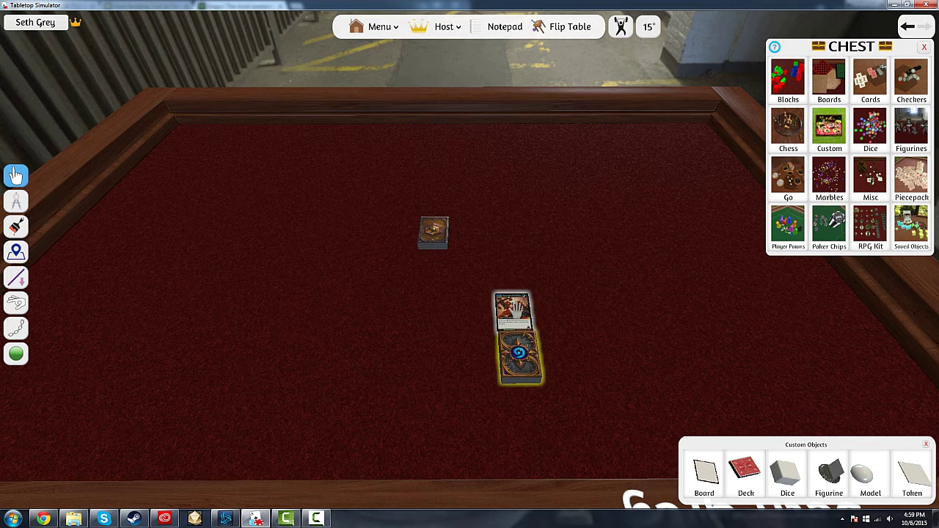
key(g)
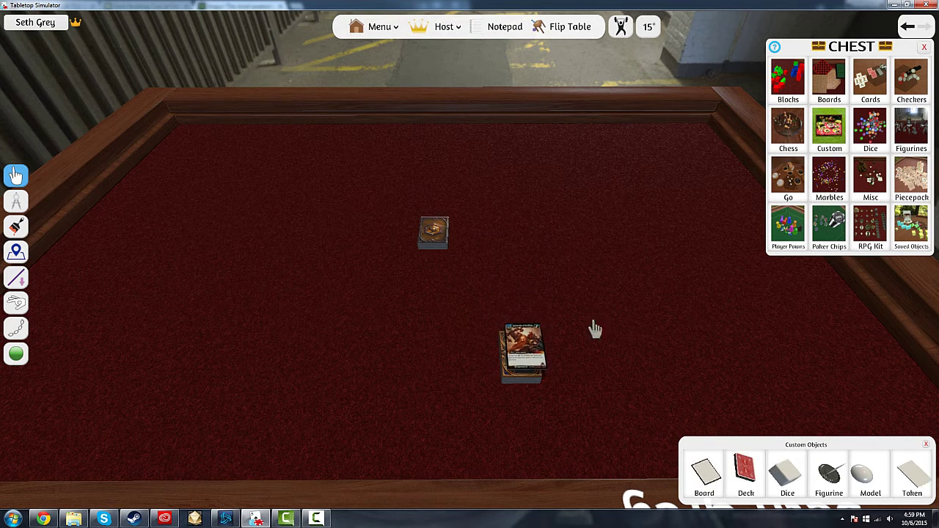
Save the brown-backed deck near the table's centre to the chest under the name BAsic Fire mage
right_click(438, 234)
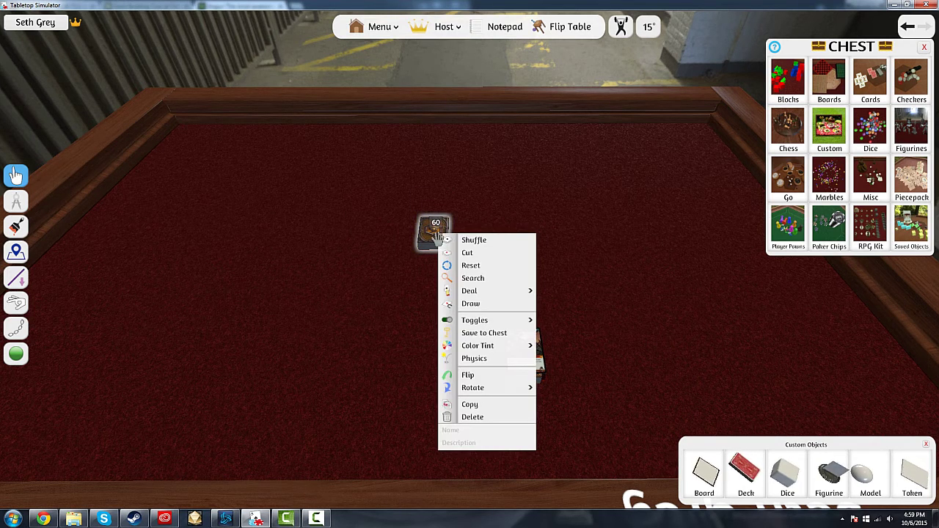
click(486, 333)
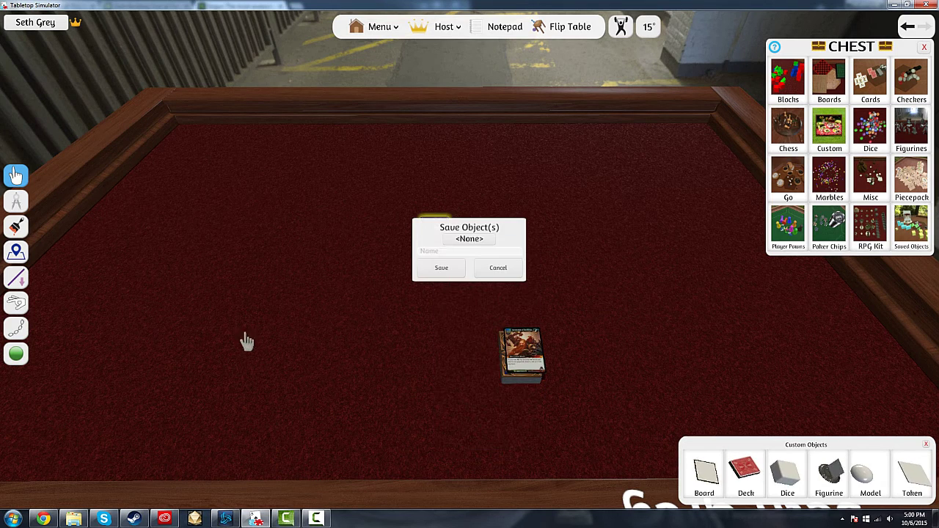
click(461, 270)
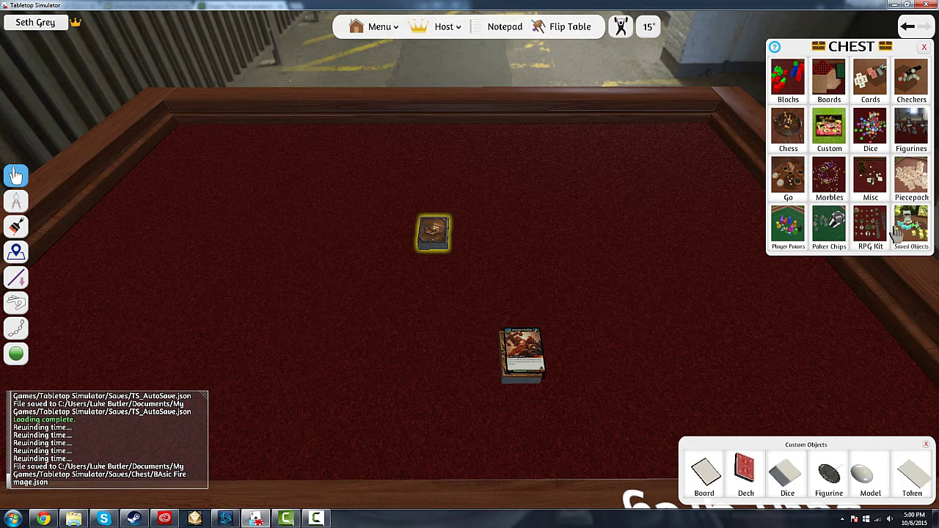
Look through the chest's saved objects for the BAsic Fire mage entry and the other saved decks, then close the list
click(920, 234)
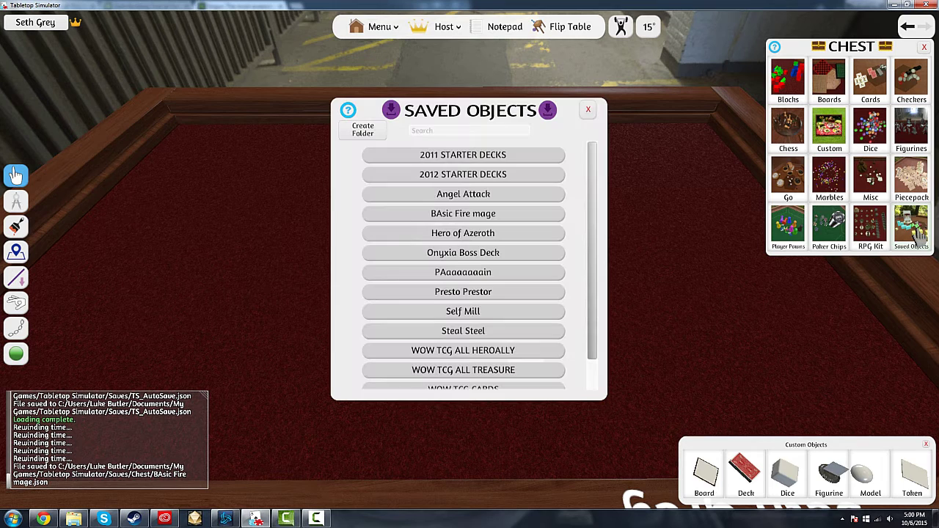
scroll(535, 212, down, 2)
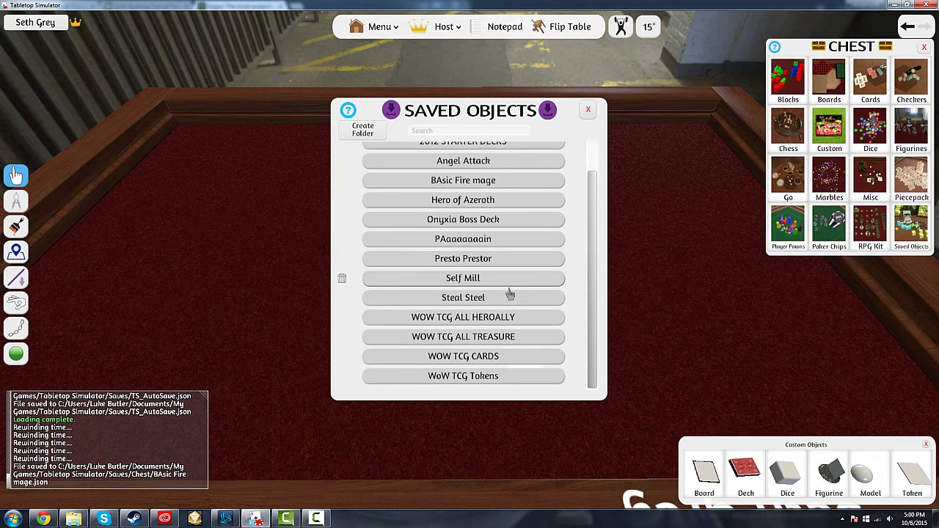
scroll(510, 286, up, 2)
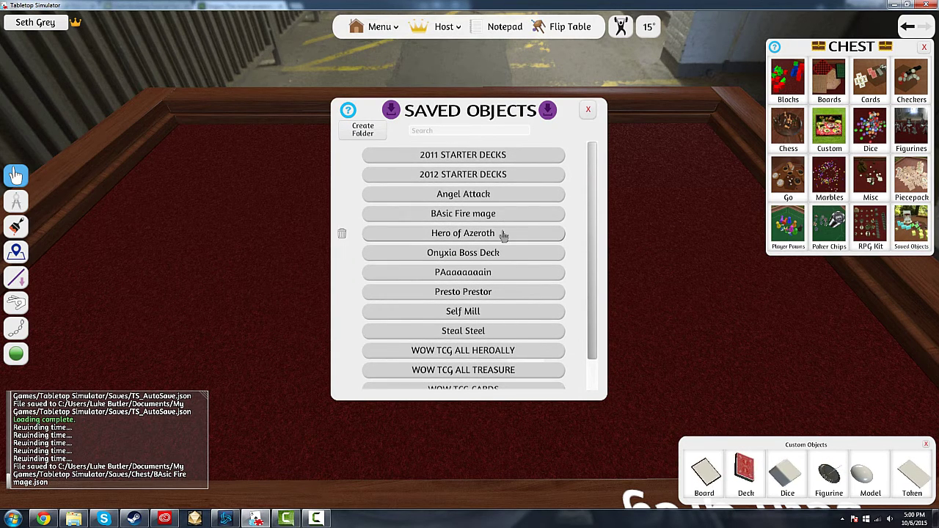
scroll(497, 220, down, 2)
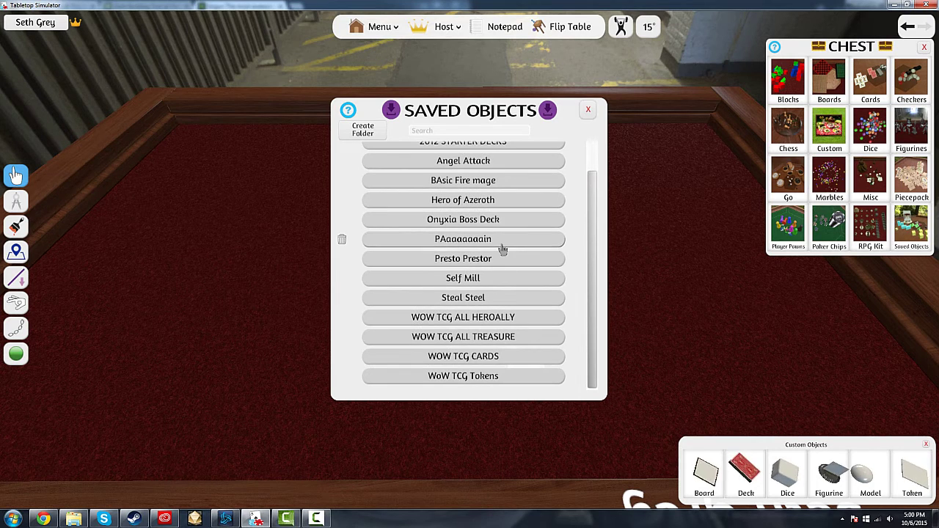
scroll(497, 294, up, 2)
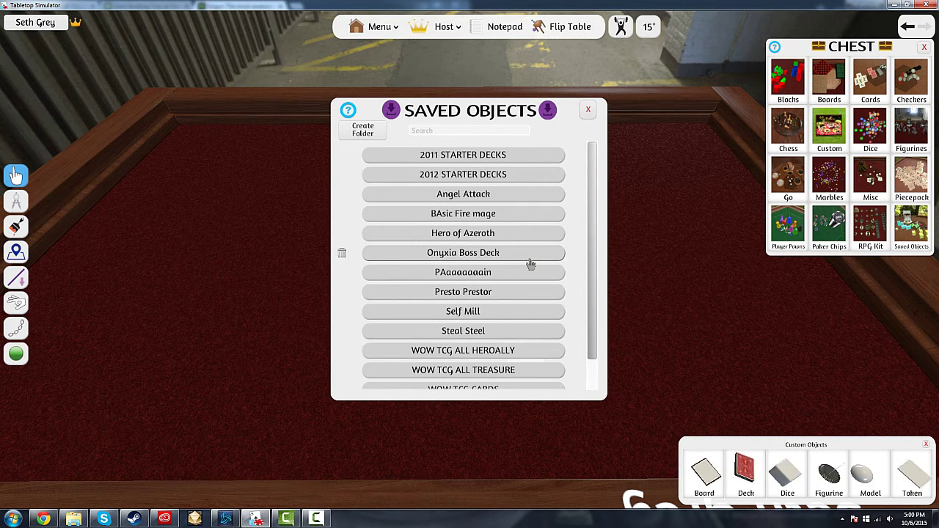
scroll(539, 178, down, 2)
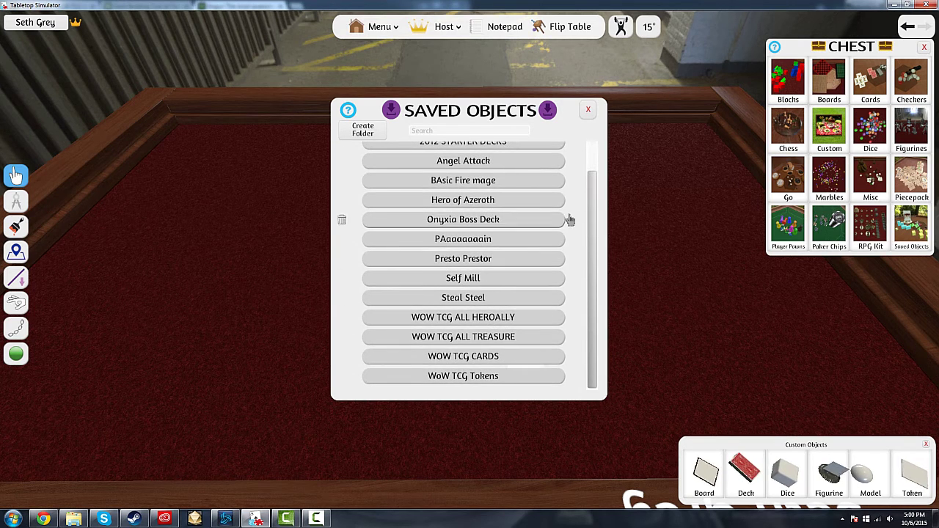
click(589, 110)
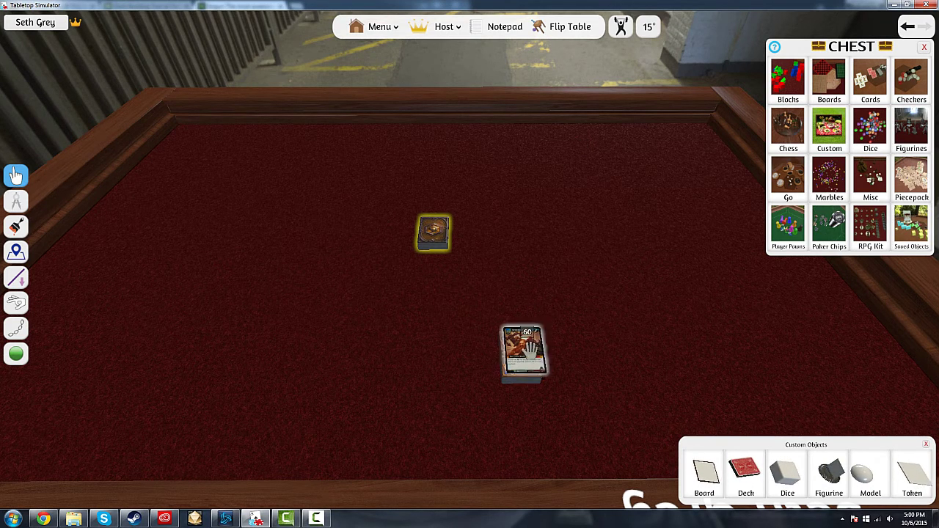
Draw cards off the blue-swirl deck onto the table beside it, flip one face up and view it enlarged
drag(521, 356, 440, 367)
key(f)
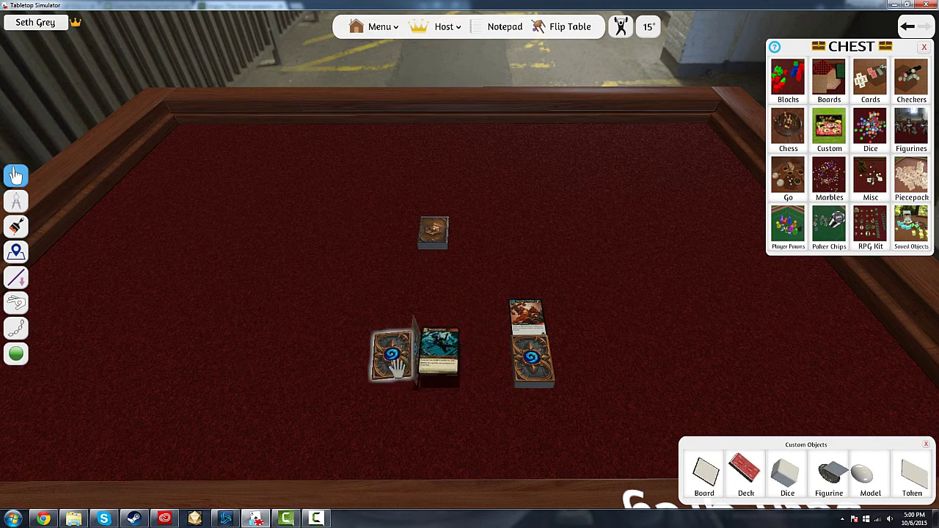
key(alt)
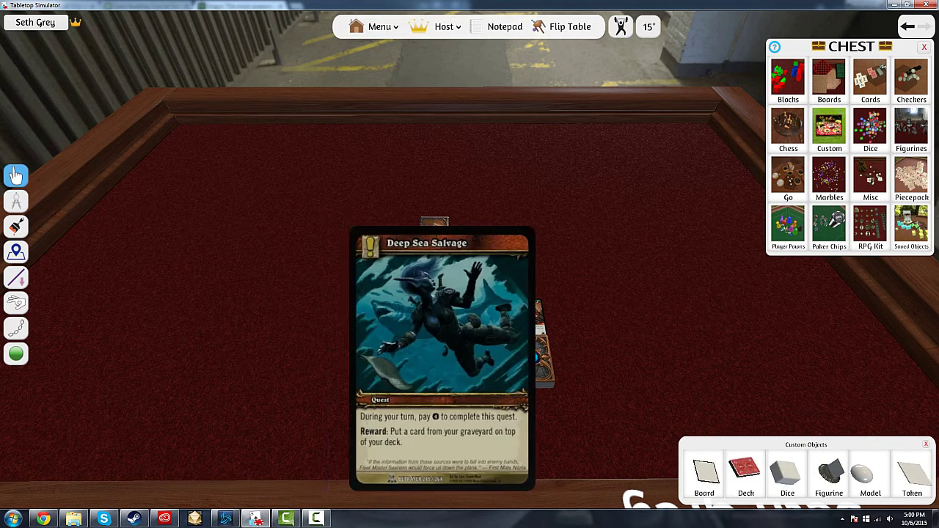